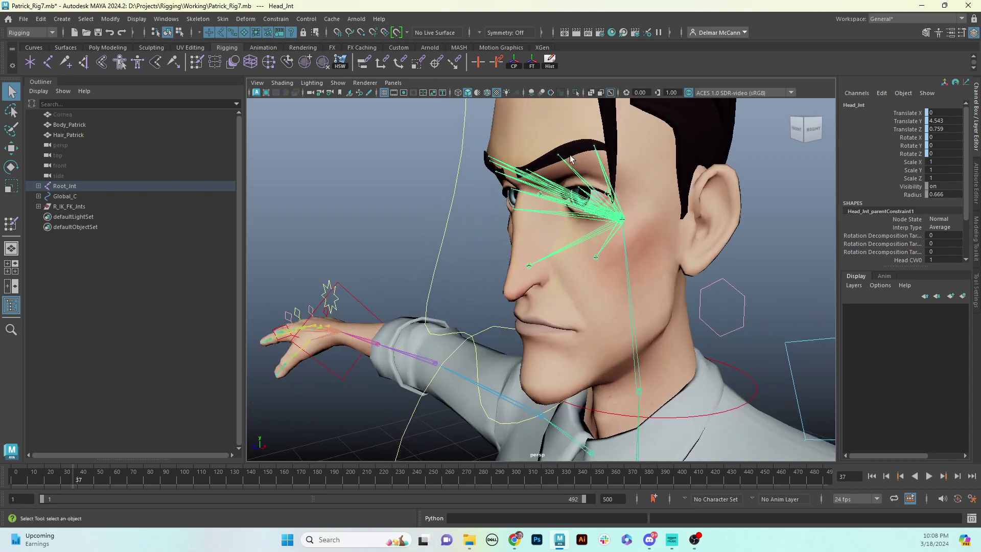
Step: Test-rotate the jaw joint about its X axis, and undo the rotation
{"action": "left_click_drag", "start_coordinate": [532, 185], "coordinate": [585, 302], "text": "alt"}
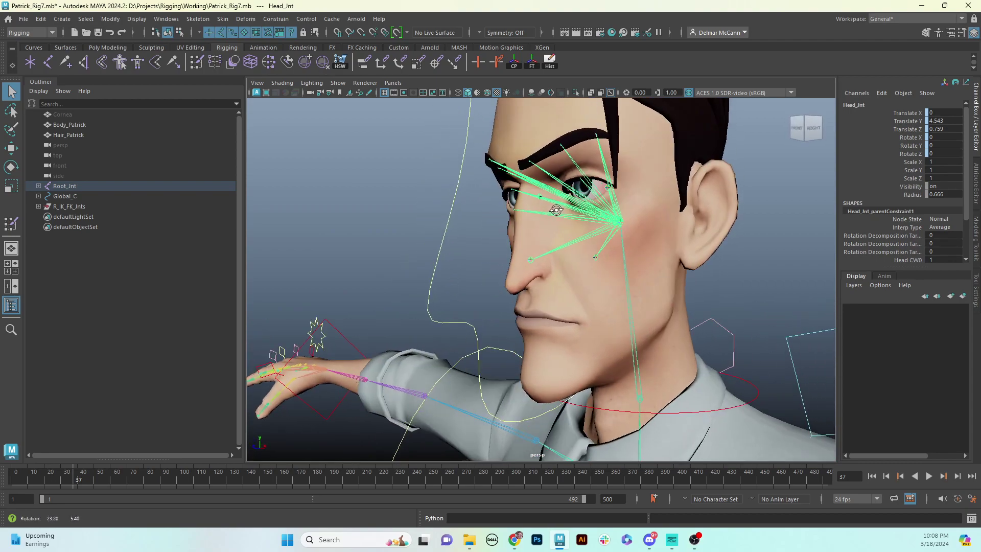
{"action": "middle_click_drag", "start_coordinate": [585, 301], "coordinate": [635, 268], "text": "alt"}
{"action": "mouse_move", "coordinate": [570, 276]}
{"action": "left_mouse_down", "text": "alt"}
{"action": "mouse_move", "coordinate": [583, 276]}
{"action": "mouse_move", "coordinate": [566, 272]}
{"action": "left_mouse_up", "text": "alt"}
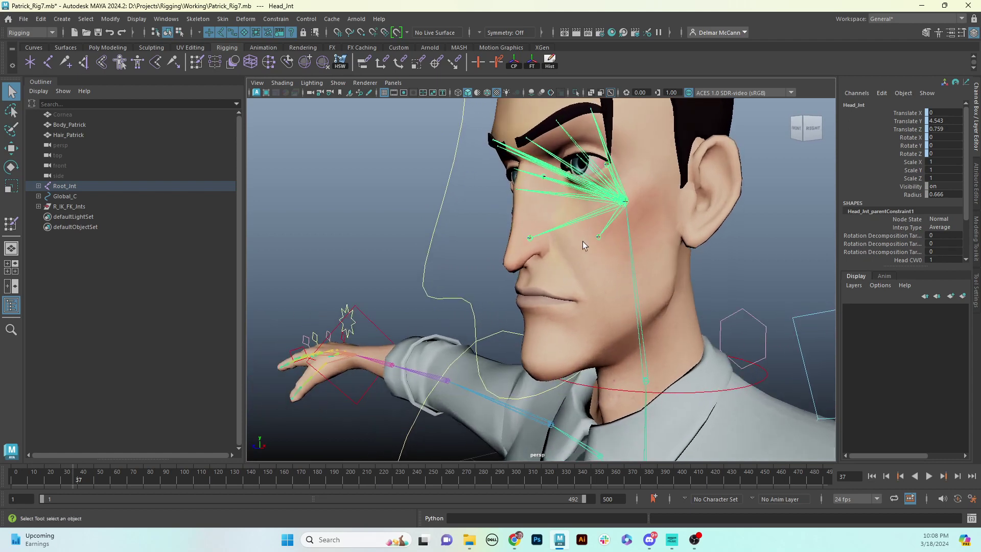
{"action": "left_click", "coordinate": [599, 238]}
{"action": "key", "text": "e"}
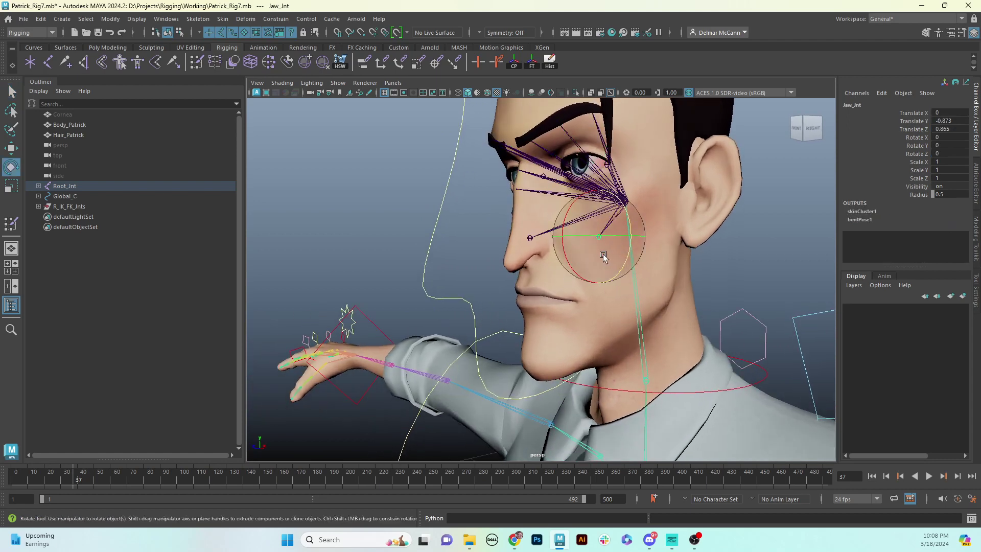
{"action": "left_click_drag", "start_coordinate": [564, 248], "coordinate": [581, 287]}
{"action": "key", "text": "ctrl+z"}
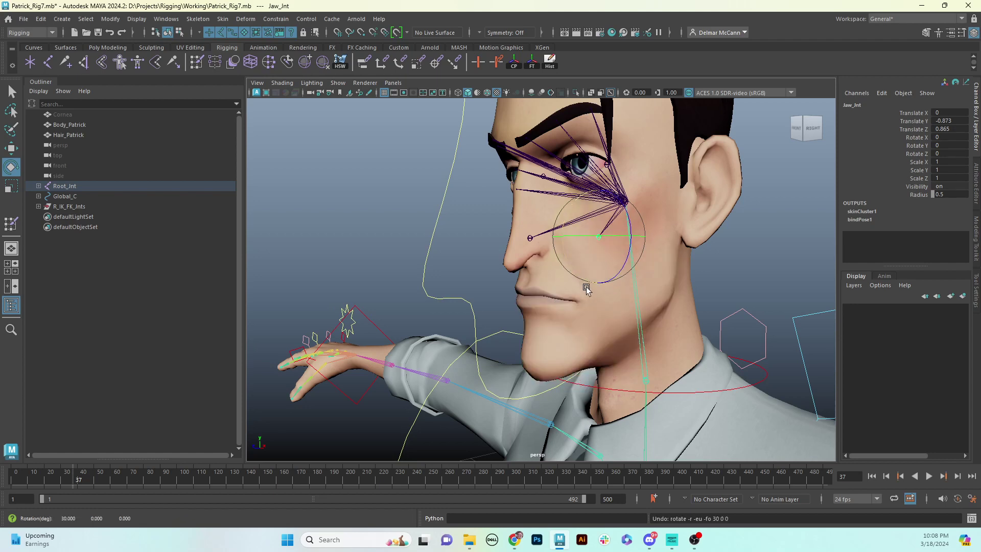
Step: Test-rotate the nose joint, and undo the rotation
{"action": "left_click", "coordinate": [532, 238]}
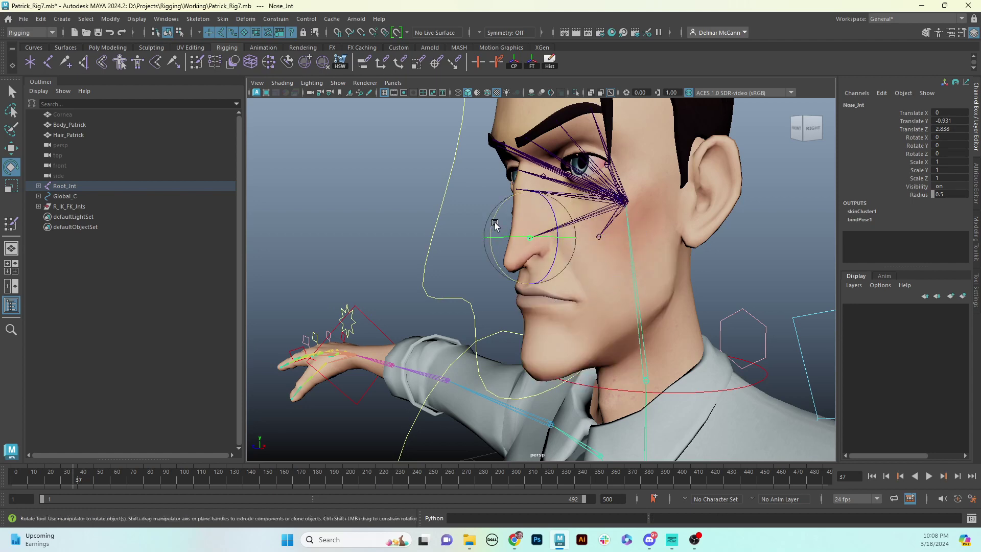
{"action": "left_click_drag", "start_coordinate": [500, 226], "coordinate": [495, 209]}
{"action": "key", "text": "ctrl+z"}
{"action": "left_click_drag", "start_coordinate": [531, 269], "coordinate": [613, 221], "text": "alt"}
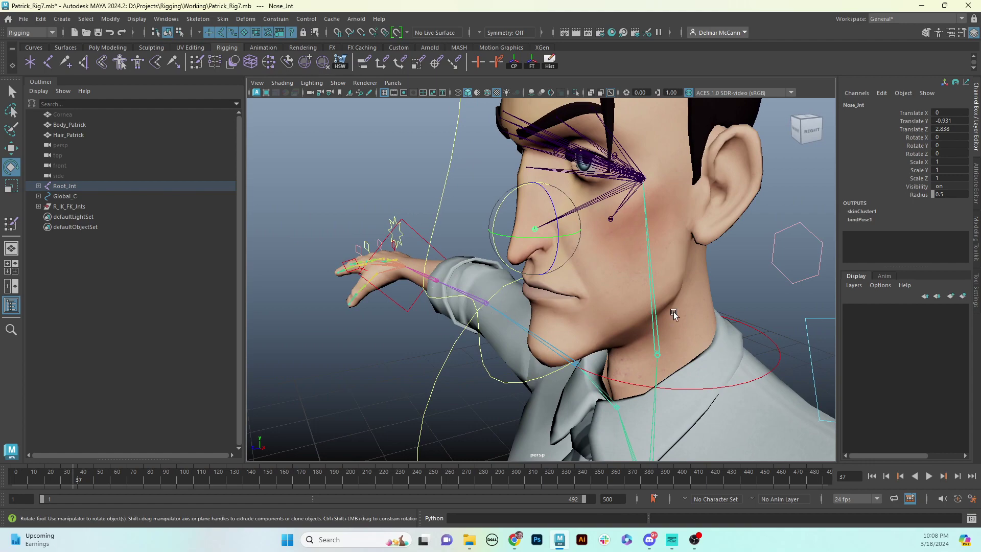
{"action": "left_click_drag", "start_coordinate": [657, 296], "coordinate": [621, 276], "text": "alt"}
Step: Create a NURBS circle and rename it Jaw_C
{"action": "left_click", "coordinate": [36, 48]}
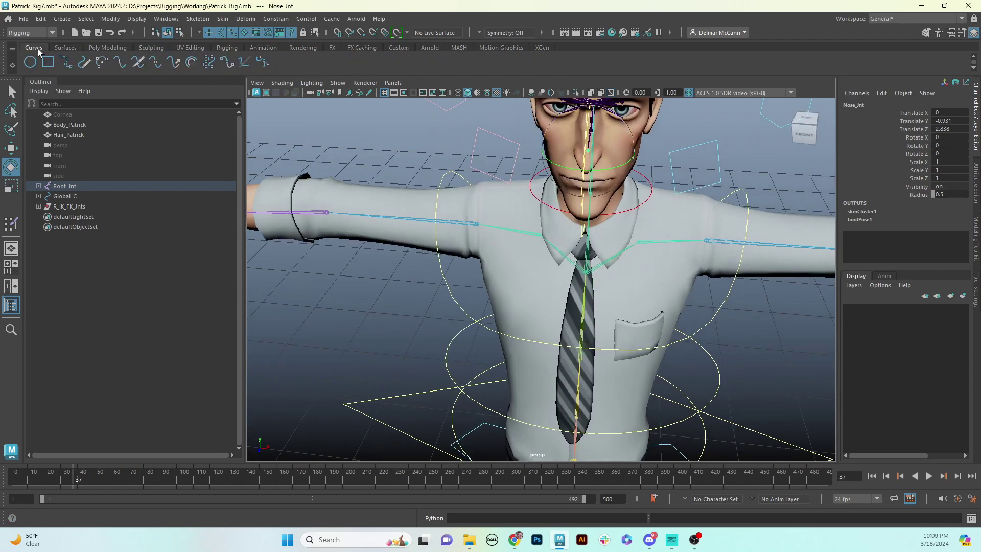
{"action": "middle_click_drag", "start_coordinate": [605, 240], "coordinate": [609, 216], "text": "alt"}
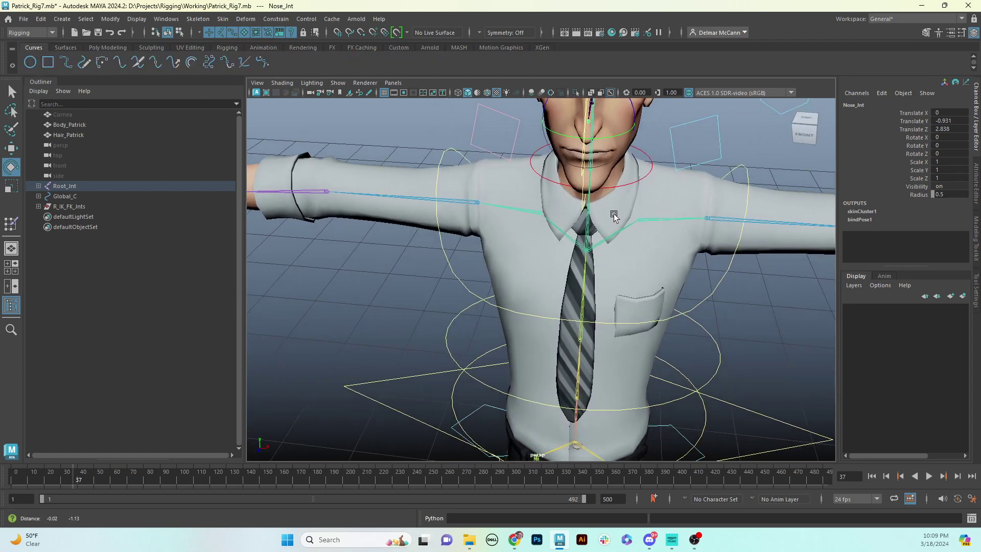
{"action": "left_click", "coordinate": [28, 64]}
{"action": "left_click_drag", "start_coordinate": [611, 342], "coordinate": [561, 273], "text": "alt"}
{"action": "double_click", "coordinate": [88, 217]}
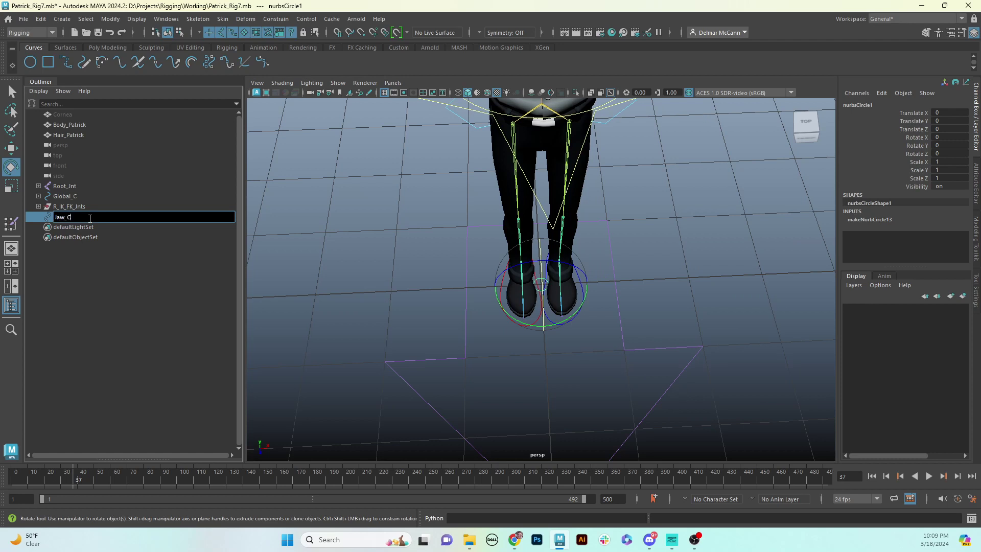
{"action": "key", "text": "Return"}
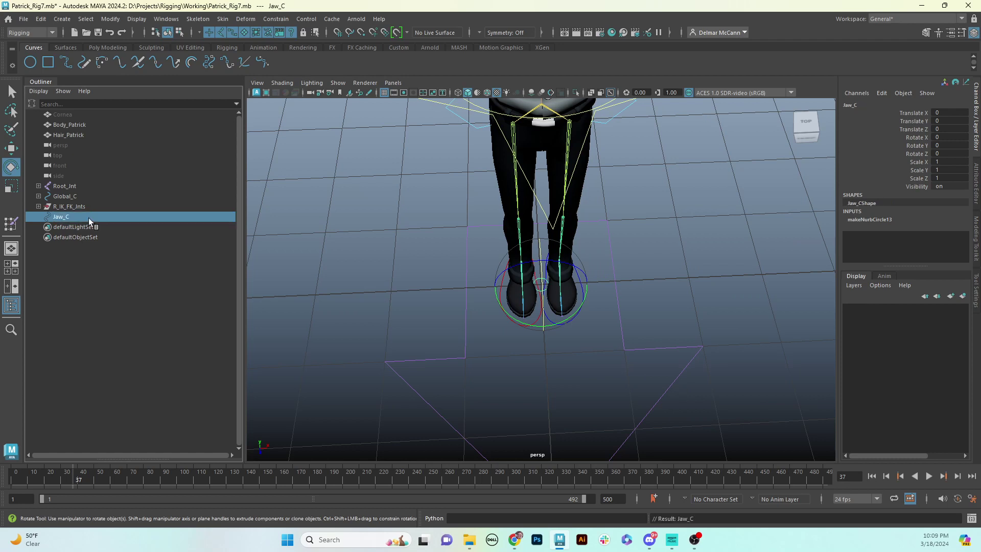
Step: Group the Jaw_C circle and rename the group Jaw_C_GRP
{"action": "left_click", "coordinate": [77, 207]}
{"action": "left_click", "coordinate": [73, 216]}
{"action": "key", "text": "ctrl+g"}
{"action": "double_click", "coordinate": [78, 217]}
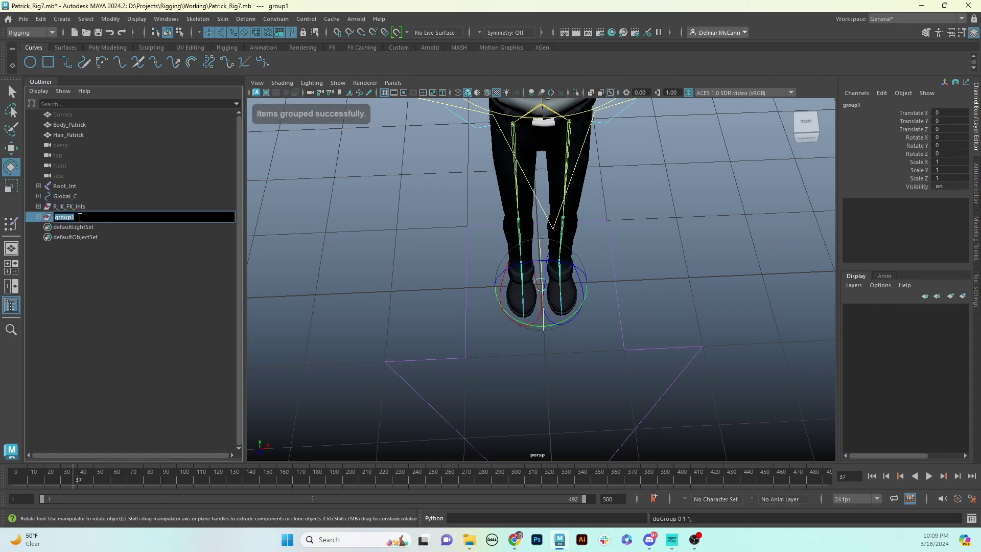
{"action": "type", "text": "Jaw_C_GRP"}
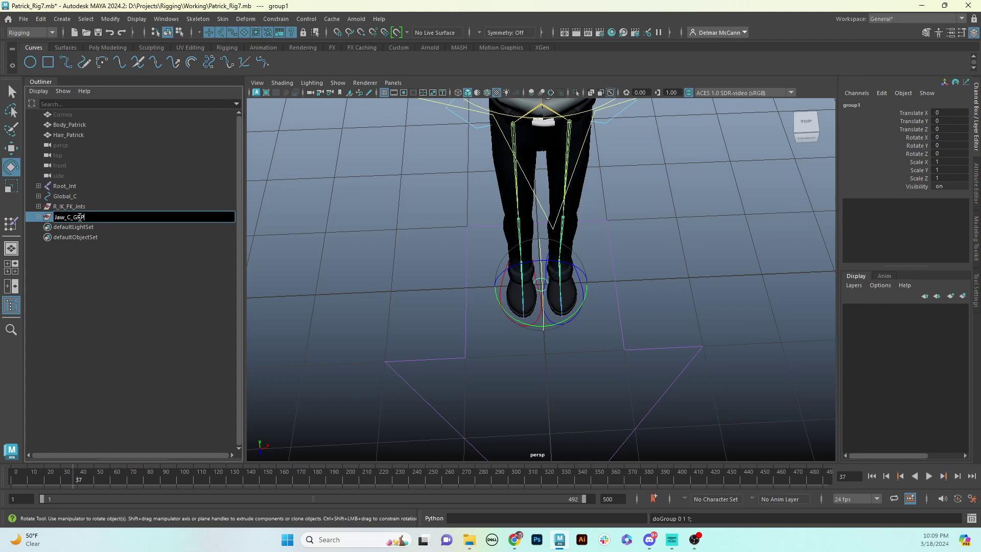
{"action": "key", "text": "Return"}
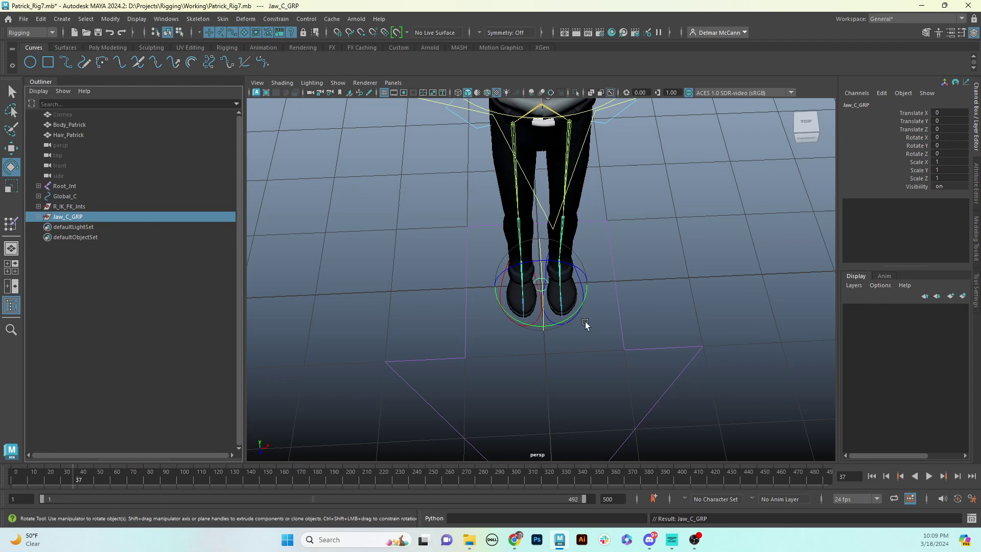
Step: Move Jaw_C_GRP from the floor up to the character's neck with point snapping
{"action": "key", "text": "w"}
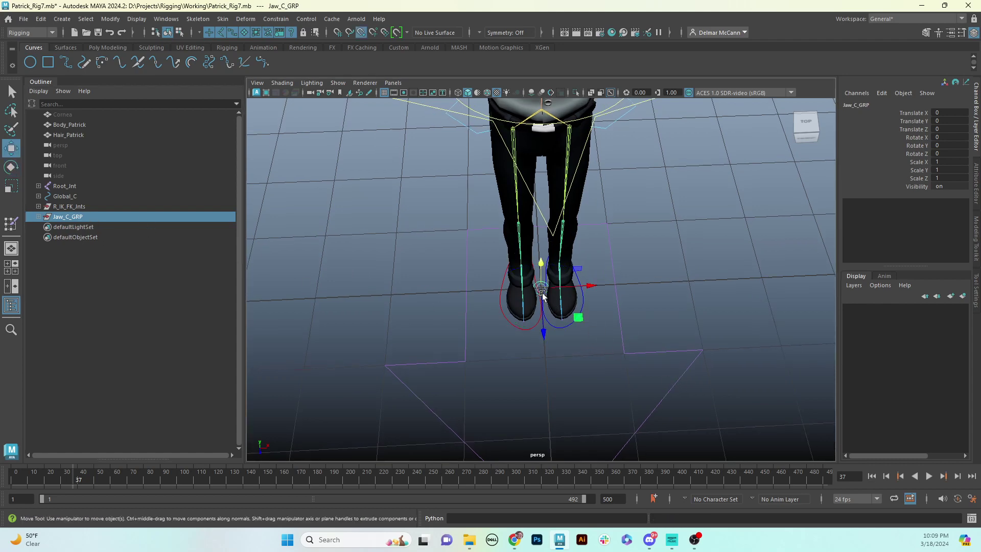
{"action": "left_click_drag", "start_coordinate": [582, 340], "coordinate": [602, 302], "text": "alt"}
{"action": "right_click_drag", "start_coordinate": [601, 303], "coordinate": [465, 331], "text": "alt"}
{"action": "middle_click_drag", "start_coordinate": [534, 339], "coordinate": [537, 295], "text": "alt"}
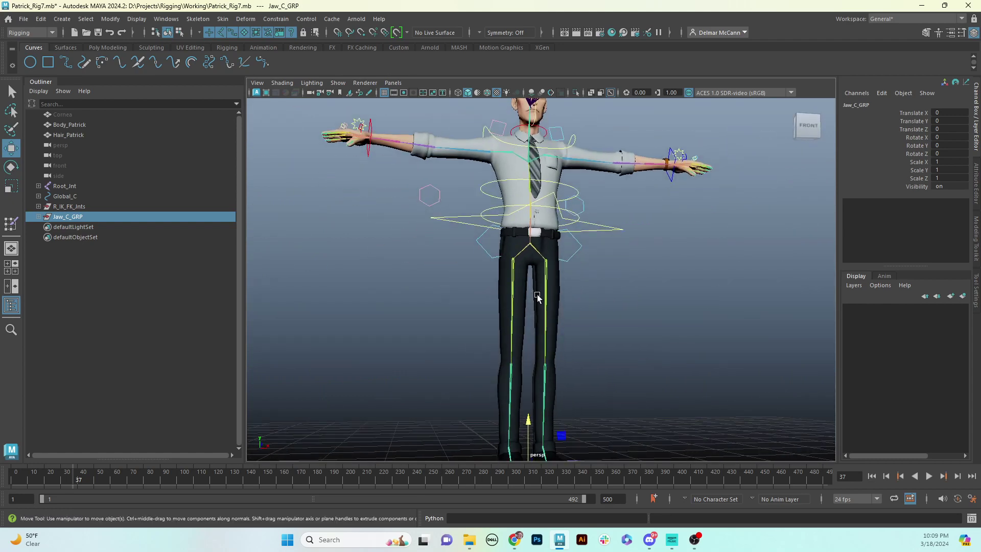
{"action": "left_click_drag", "start_coordinate": [537, 298], "coordinate": [542, 304], "text": "alt"}
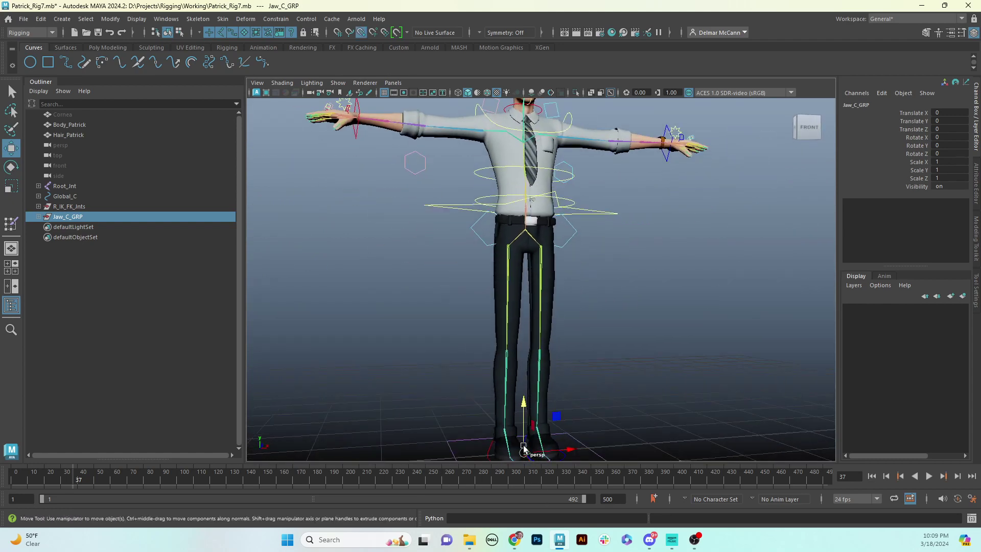
{"action": "left_click_drag", "start_coordinate": [524, 449], "coordinate": [523, 148]}
Step: Snap Jaw_C_GRP exactly onto the jaw joint inside the head
{"action": "middle_click_drag", "start_coordinate": [527, 170], "coordinate": [525, 244], "text": "alt"}
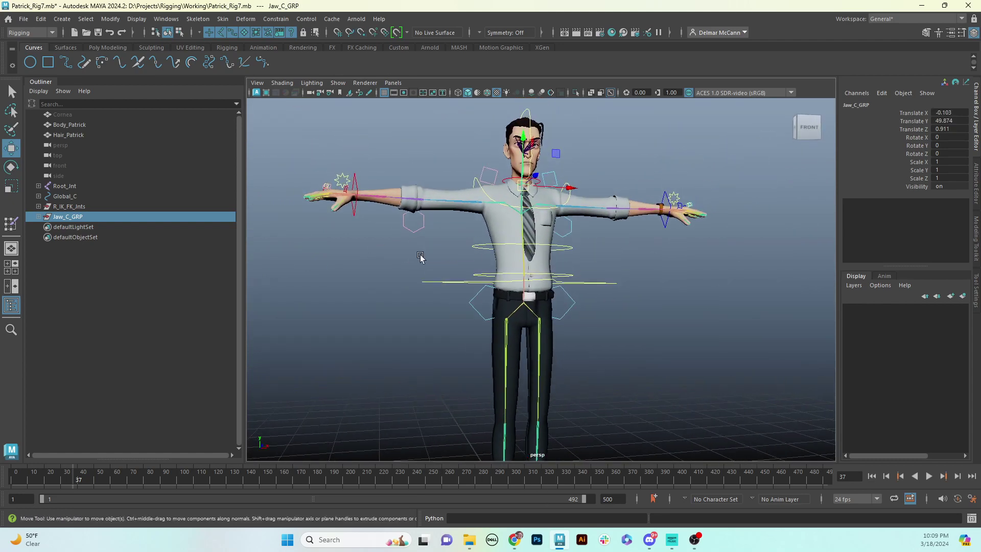
{"action": "right_click_drag", "start_coordinate": [421, 256], "coordinate": [633, 204], "text": "alt"}
{"action": "middle_click_drag", "start_coordinate": [499, 127], "coordinate": [530, 243], "text": "alt"}
{"action": "right_click_drag", "start_coordinate": [485, 260], "coordinate": [662, 248], "text": "alt"}
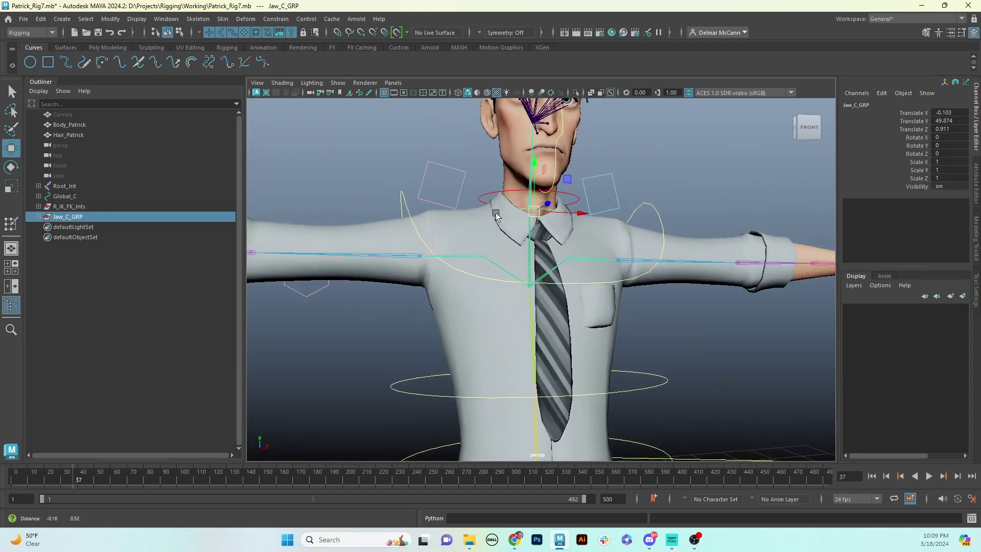
{"action": "middle_click_drag", "start_coordinate": [498, 212], "coordinate": [470, 269], "text": "alt"}
{"action": "left_click_drag", "start_coordinate": [373, 230], "coordinate": [458, 225], "text": "alt"}
{"action": "middle_click_drag", "start_coordinate": [458, 229], "coordinate": [489, 341], "text": "alt"}
{"action": "right_click_drag", "start_coordinate": [498, 327], "coordinate": [758, 302], "text": "alt"}
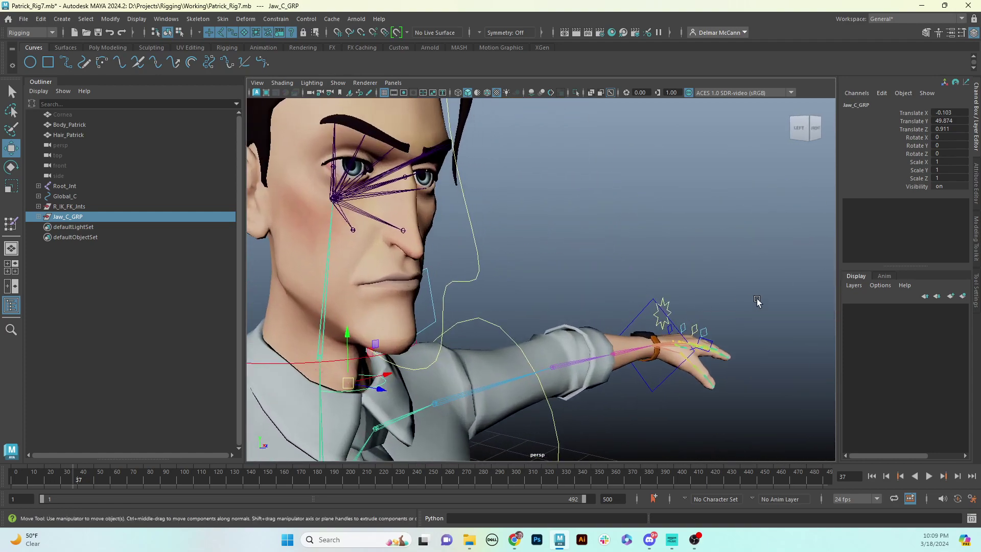
{"action": "middle_click_drag", "start_coordinate": [350, 301], "coordinate": [492, 292], "text": "alt"}
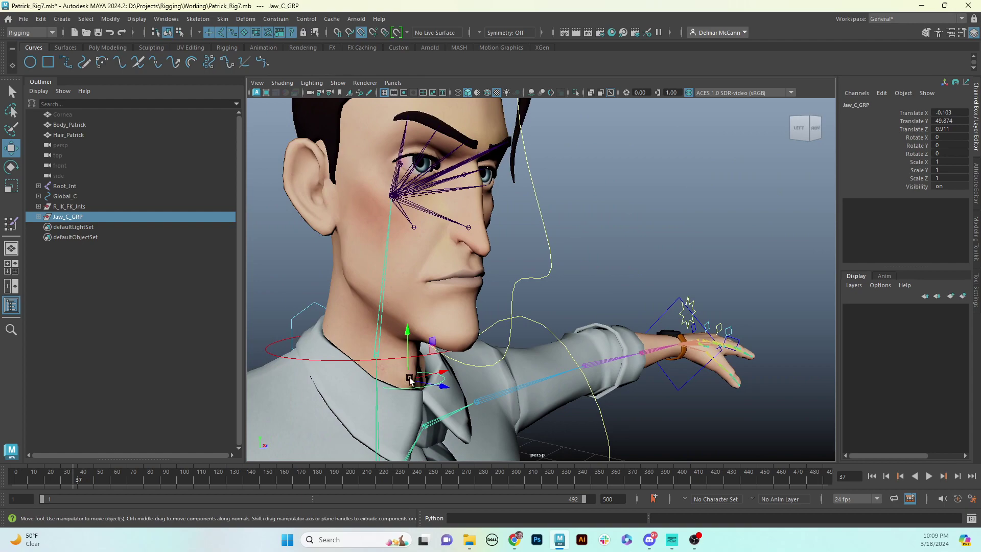
{"action": "left_click_drag", "start_coordinate": [410, 379], "coordinate": [431, 292]}
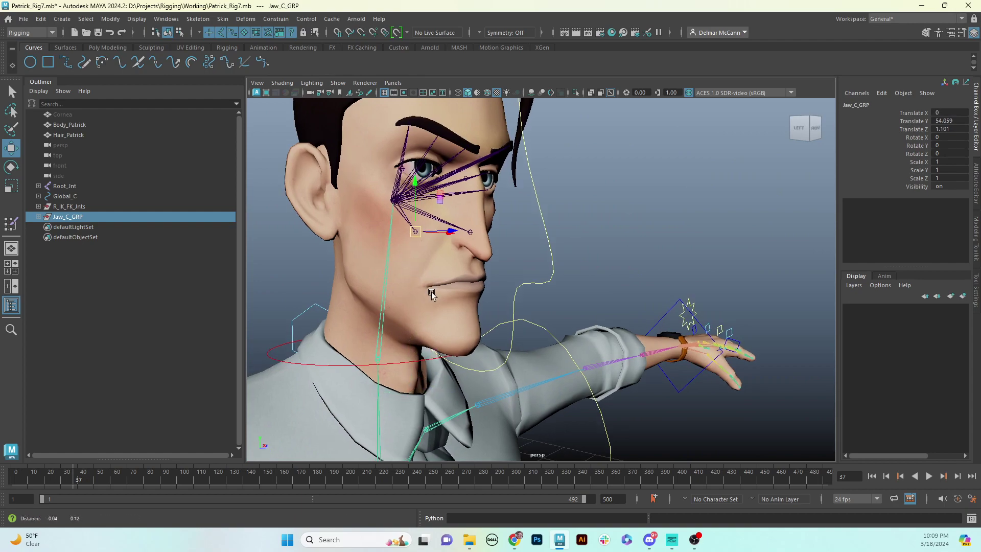
Step: Turn on component selection and display the character in wireframe
{"action": "middle_click_drag", "start_coordinate": [368, 252], "coordinate": [438, 287], "text": "alt"}
{"action": "left_click_drag", "start_coordinate": [438, 287], "coordinate": [386, 290], "text": "alt"}
{"action": "middle_click_drag", "start_coordinate": [689, 326], "coordinate": [195, 318], "text": "alt"}
{"action": "left_click_drag", "start_coordinate": [651, 337], "coordinate": [587, 339], "text": "alt"}
{"action": "middle_click_drag", "start_coordinate": [719, 339], "coordinate": [399, 373], "text": "alt"}
{"action": "left_click_drag", "start_coordinate": [651, 340], "coordinate": [550, 340], "text": "alt"}
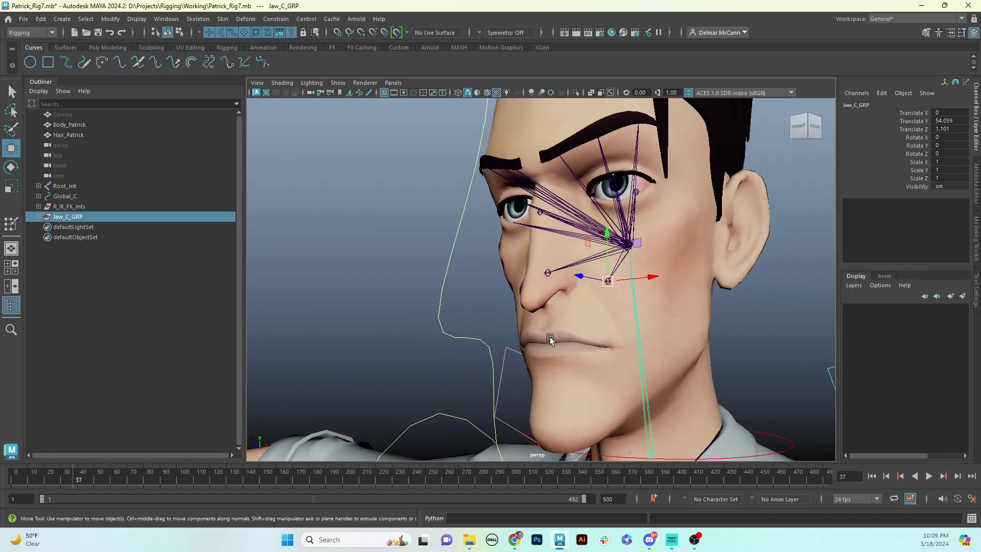
{"action": "key", "text": "F8"}
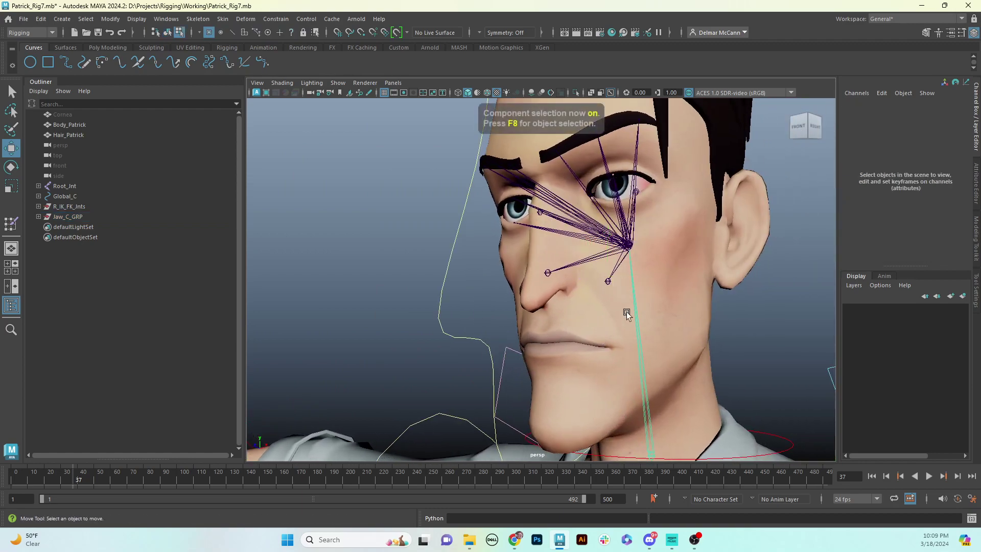
{"action": "key", "text": "4"}
Step: Move all control vertices of Jaw_C, cv[0:7], down and forward to just below the chin
{"action": "left_click_drag", "start_coordinate": [637, 311], "coordinate": [711, 316], "text": "alt"}
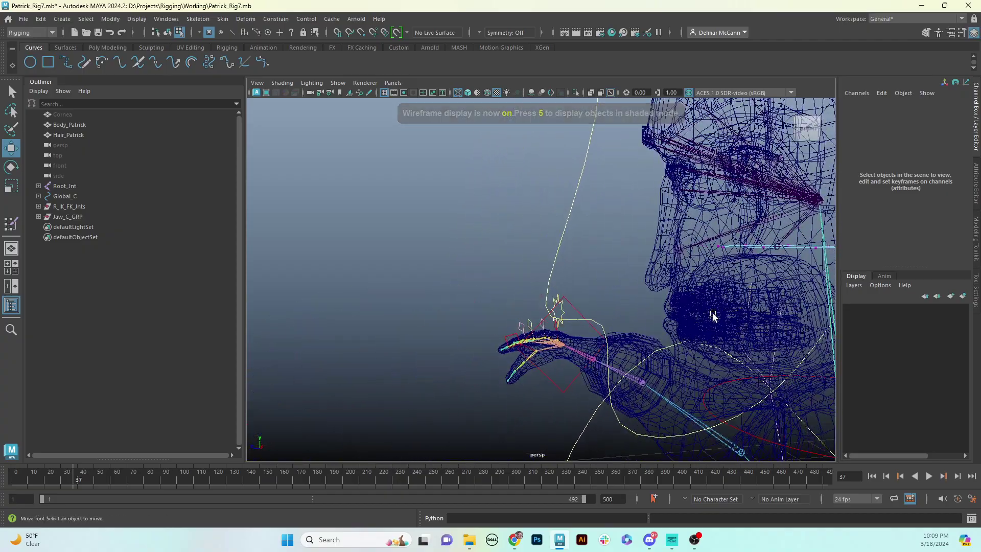
{"action": "right_click_drag", "start_coordinate": [763, 302], "coordinate": [586, 303], "text": "alt"}
{"action": "left_click_drag", "start_coordinate": [586, 304], "coordinate": [679, 319], "text": "alt"}
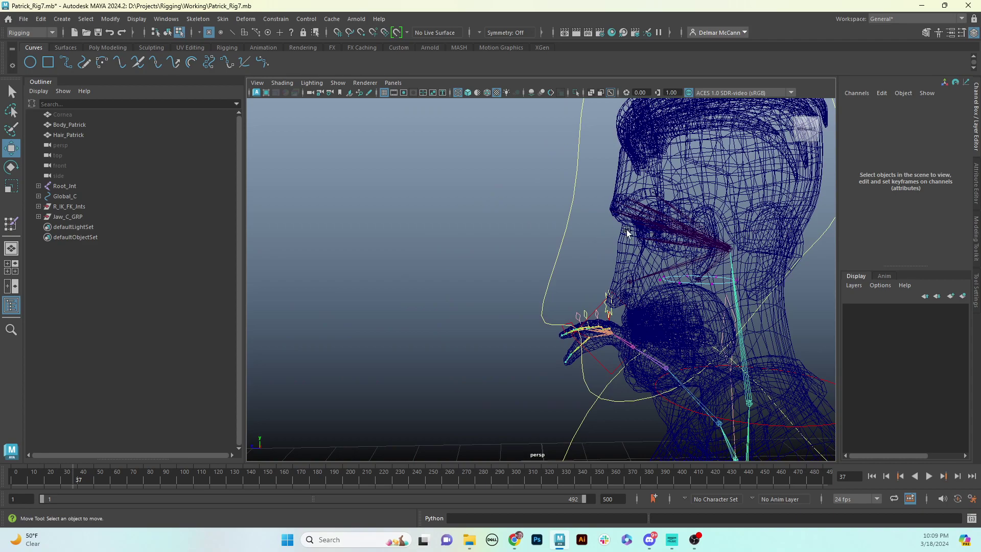
{"action": "left_click_drag", "start_coordinate": [624, 233], "coordinate": [759, 313]}
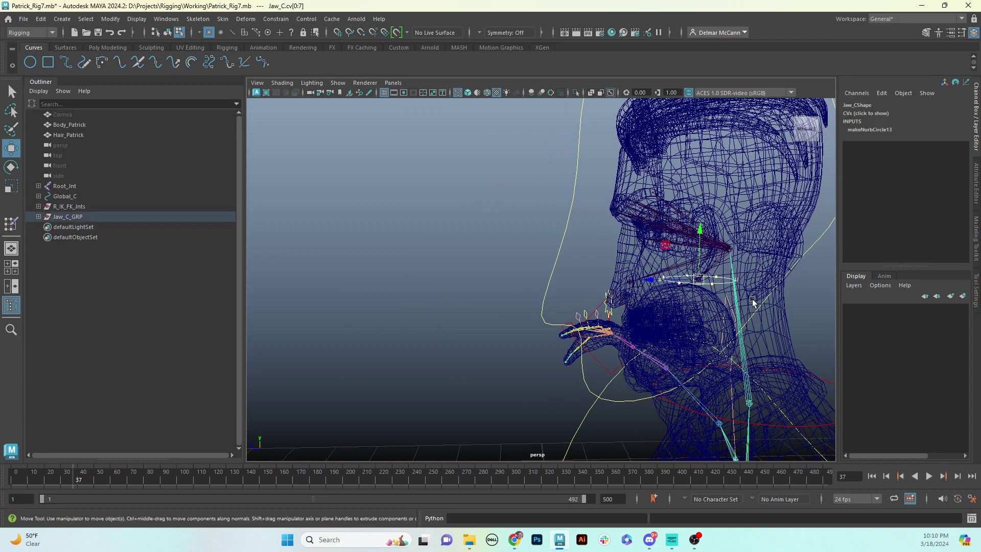
{"action": "middle_click_drag", "start_coordinate": [702, 331], "coordinate": [705, 326], "text": "alt"}
{"action": "left_click_drag", "start_coordinate": [705, 326], "coordinate": [709, 276], "text": "alt"}
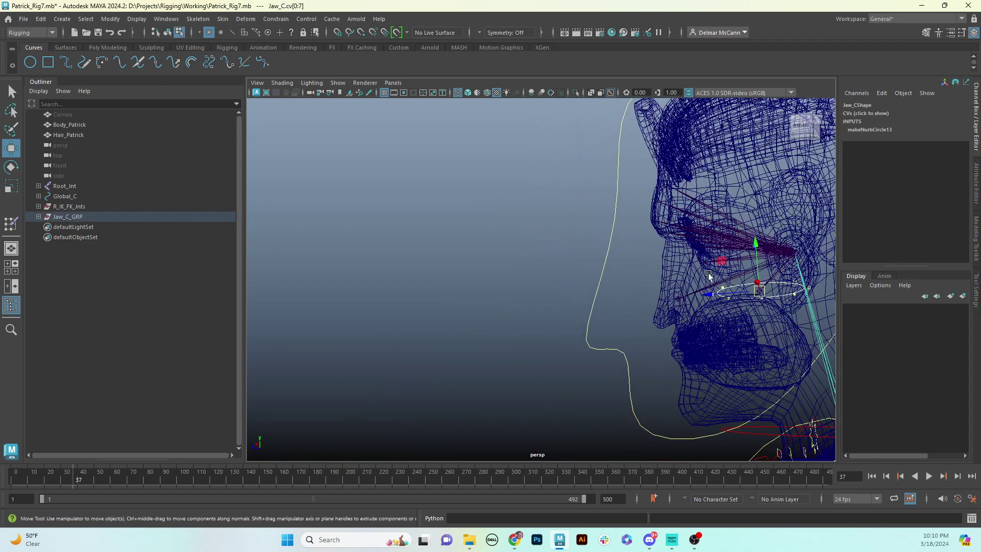
{"action": "middle_click_drag", "start_coordinate": [721, 260], "coordinate": [656, 402]}
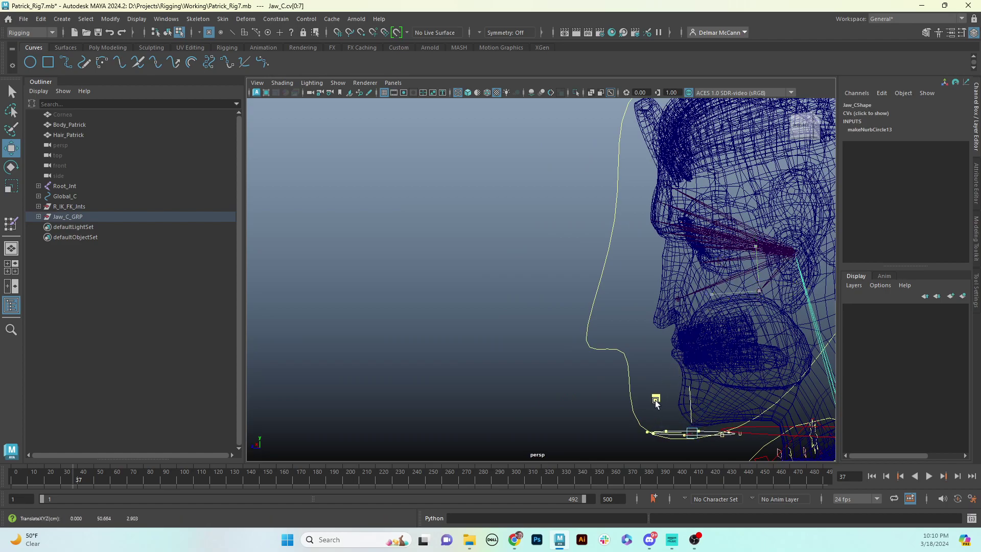
Step: Scale the Jaw_C control vertices inward along X to narrow the circle
{"action": "left_click_drag", "start_coordinate": [652, 403], "coordinate": [615, 284], "text": "alt"}
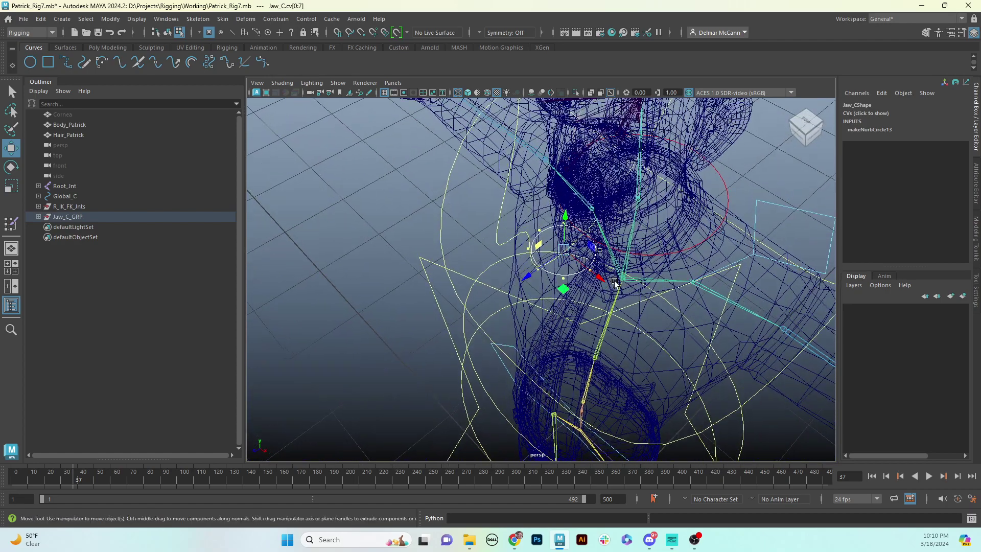
{"action": "key", "text": "r"}
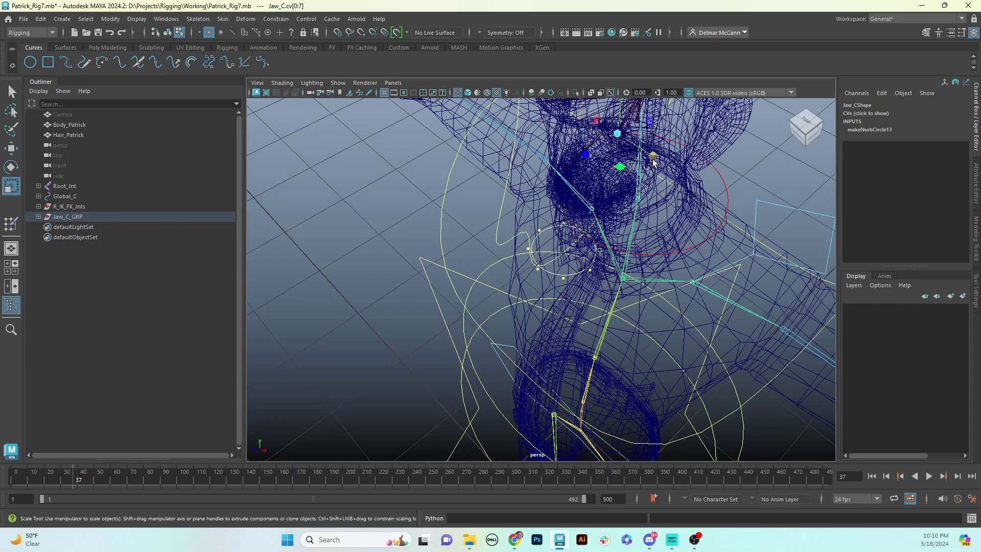
{"action": "left_click_drag", "start_coordinate": [654, 160], "coordinate": [638, 160]}
Step: Raise the front control vertices of Jaw_C, cv[4:6], so the curve bends up in front of the chin
{"action": "left_click_drag", "start_coordinate": [620, 240], "coordinate": [546, 352], "text": "alt"}
{"action": "key", "text": "e"}
{"action": "left_click", "coordinate": [546, 353]}
{"action": "left_click_drag", "start_coordinate": [617, 343], "coordinate": [610, 346]}
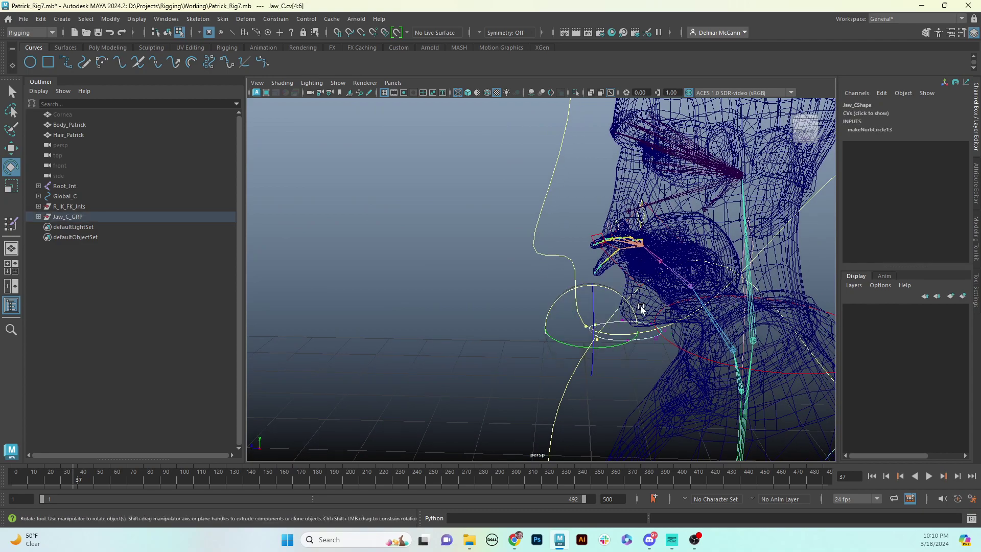
{"action": "key", "text": "w"}
{"action": "left_click_drag", "start_coordinate": [639, 310], "coordinate": [592, 317], "text": "alt"}
{"action": "middle_click_drag", "start_coordinate": [574, 329], "coordinate": [580, 306]}
Step: Rotate the front control vertices of Jaw_C slightly and move them closer to the chin
{"action": "key", "text": "e"}
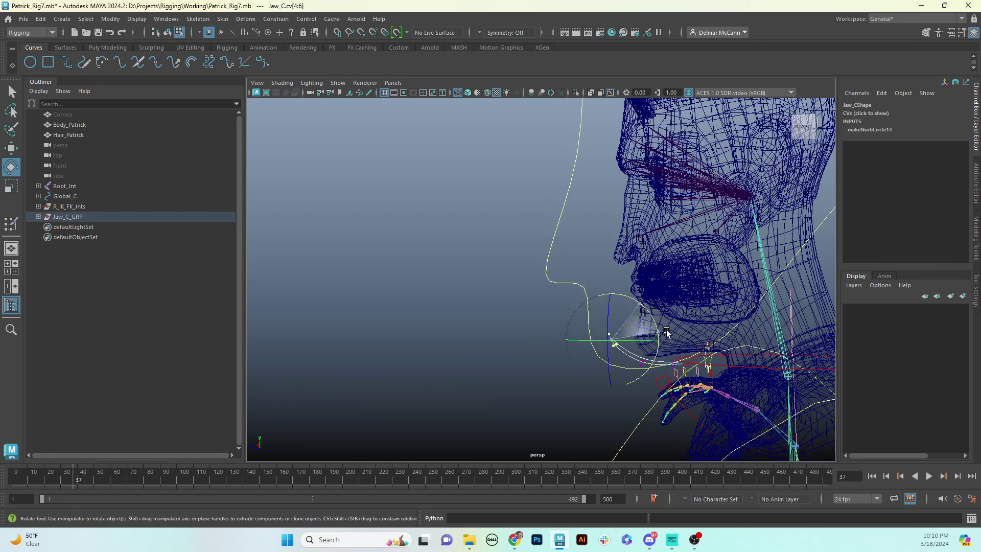
{"action": "left_click_drag", "start_coordinate": [667, 333], "coordinate": [659, 327]}
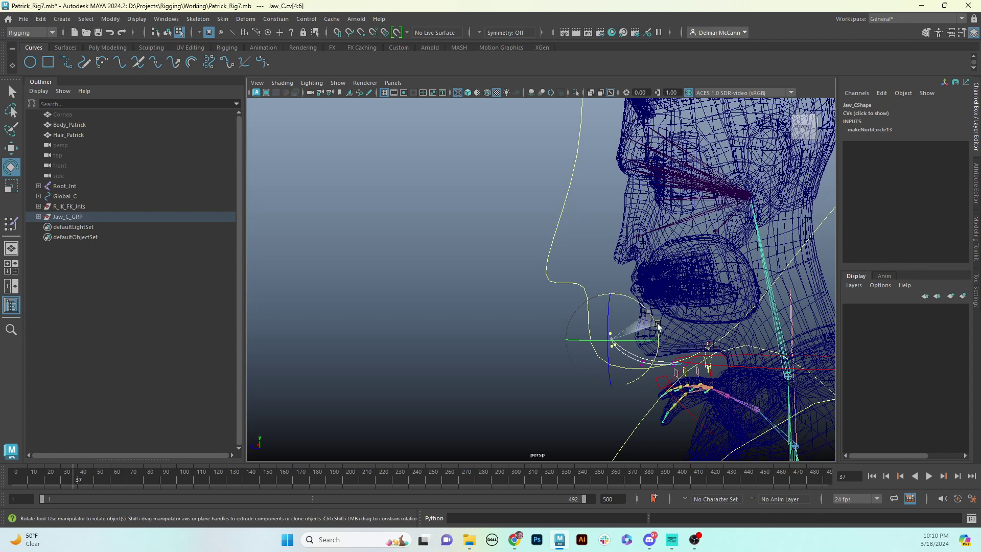
{"action": "key", "text": "w"}
{"action": "left_click_drag", "start_coordinate": [583, 309], "coordinate": [594, 307]}
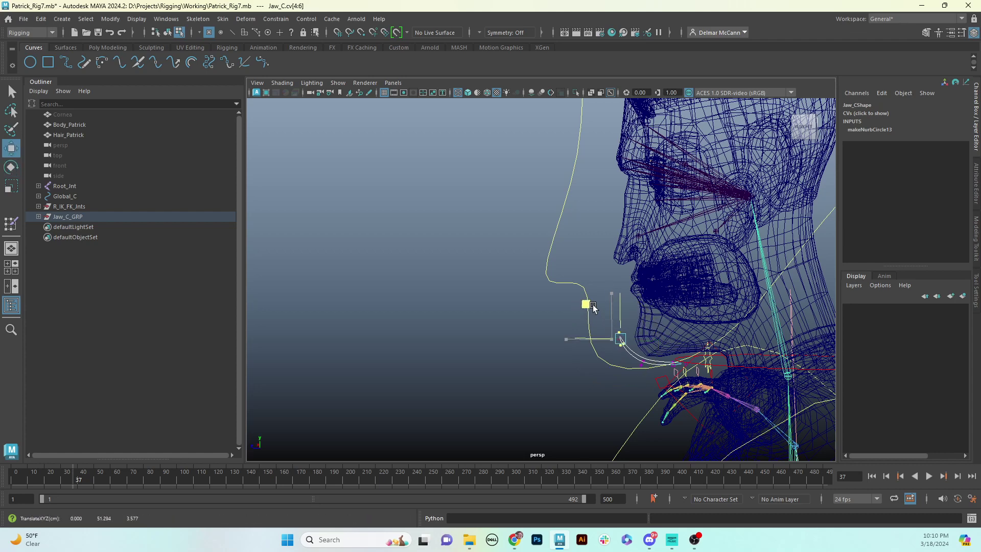
Step: Nudge the side control vertices of Jaw_C, including cv[3], slightly forward and down beneath the chin, and display the model with textured shading
{"action": "left_click_drag", "start_coordinate": [633, 356], "coordinate": [624, 339]}
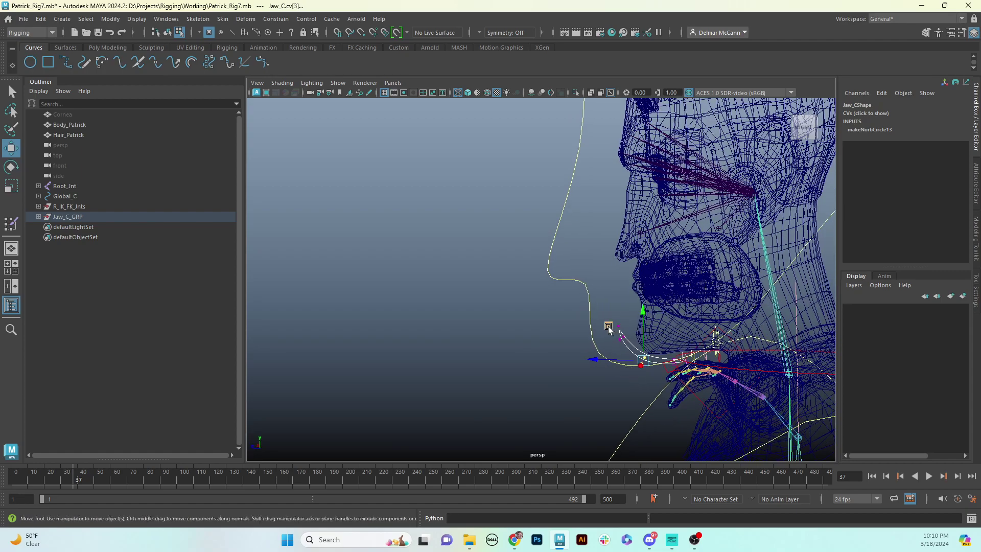
{"action": "middle_click_drag", "start_coordinate": [609, 329], "coordinate": [605, 332]}
{"action": "mouse_move", "coordinate": [607, 334]}
{"action": "left_mouse_down", "text": "alt"}
{"action": "mouse_move", "coordinate": [787, 344]}
{"action": "mouse_move", "coordinate": [507, 361]}
{"action": "mouse_move", "coordinate": [600, 375]}
{"action": "mouse_move", "coordinate": [550, 397]}
{"action": "mouse_move", "coordinate": [457, 375]}
{"action": "mouse_move", "coordinate": [534, 372]}
{"action": "mouse_move", "coordinate": [677, 332]}
{"action": "mouse_move", "coordinate": [685, 346]}
{"action": "mouse_move", "coordinate": [716, 327]}
{"action": "left_mouse_up", "text": "alt"}
{"action": "key", "text": "5"}
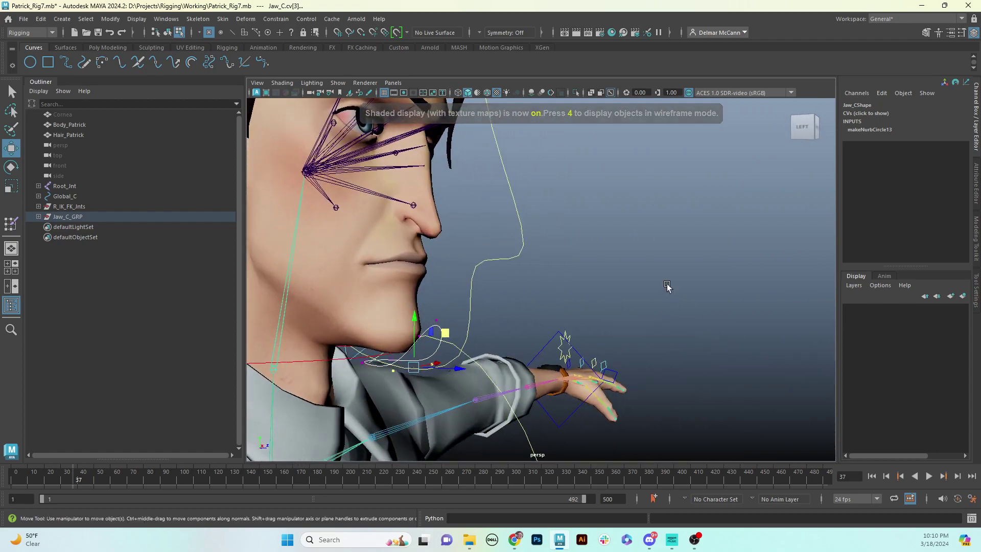
{"action": "left_click", "coordinate": [668, 287]}
{"action": "middle_click_drag", "start_coordinate": [567, 342], "coordinate": [637, 309], "text": "alt"}
{"action": "left_click_drag", "start_coordinate": [546, 324], "coordinate": [613, 359], "text": "alt"}
Step: Return to object selection and parent-constrain the jaw joint, Jaw_Jnt, to Jaw_C with maintain offset and all translate and rotate axes enabled
{"action": "key", "text": "F8"}
{"action": "left_click", "coordinate": [574, 318]}
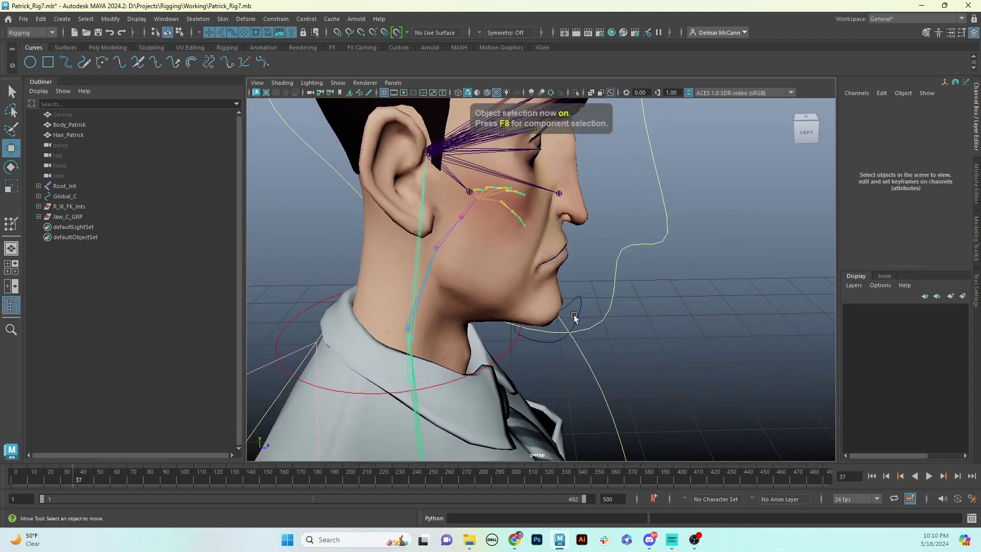
{"action": "left_click", "coordinate": [580, 317]}
{"action": "middle_click_drag", "start_coordinate": [703, 369], "coordinate": [686, 334], "text": "alt"}
{"action": "left_click_drag", "start_coordinate": [685, 334], "coordinate": [614, 327], "text": "alt"}
{"action": "middle_click_drag", "start_coordinate": [614, 327], "coordinate": [612, 317], "text": "alt"}
{"action": "left_click_drag", "start_coordinate": [611, 317], "coordinate": [596, 335], "text": "alt"}
{"action": "key", "text": "q"}
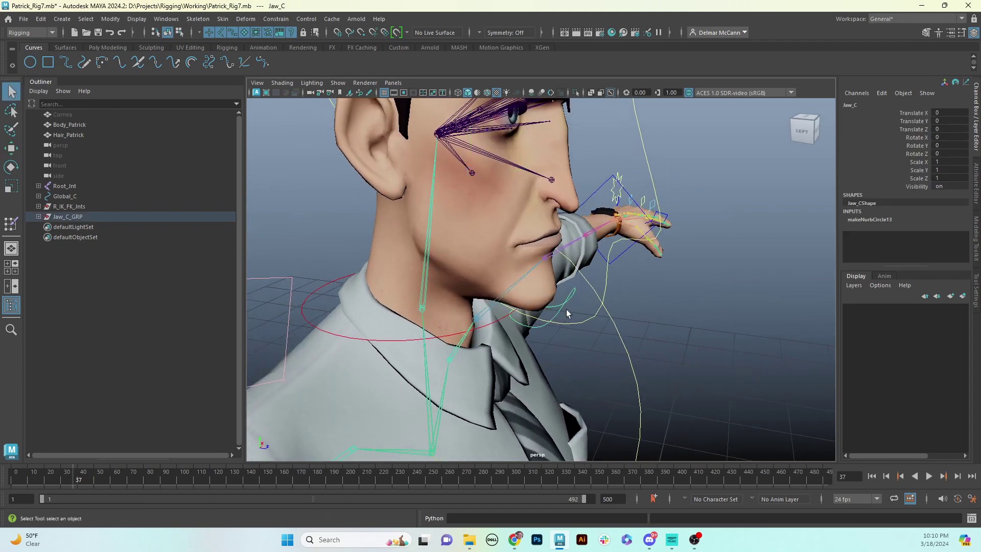
{"action": "left_click", "coordinate": [472, 173]}
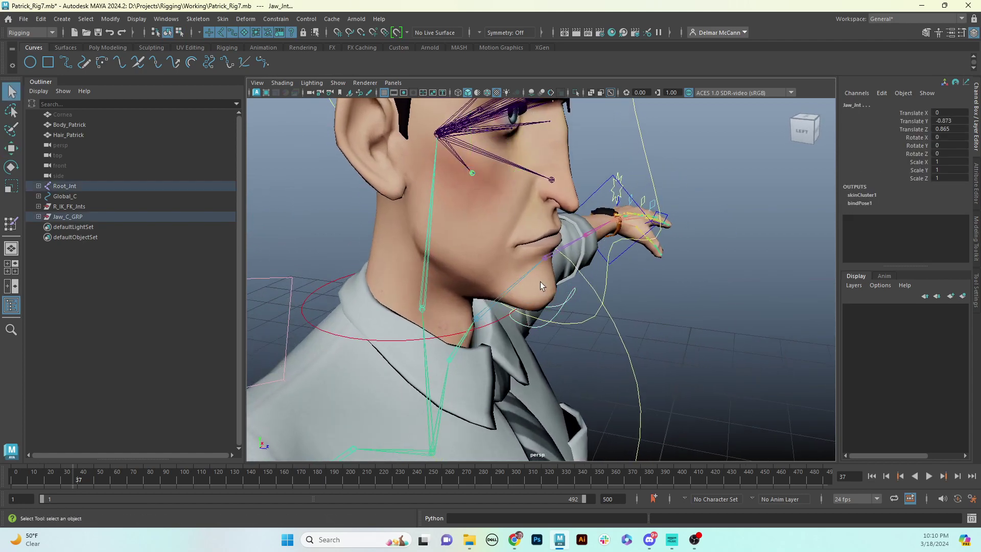
{"action": "left_click", "coordinate": [274, 19]}
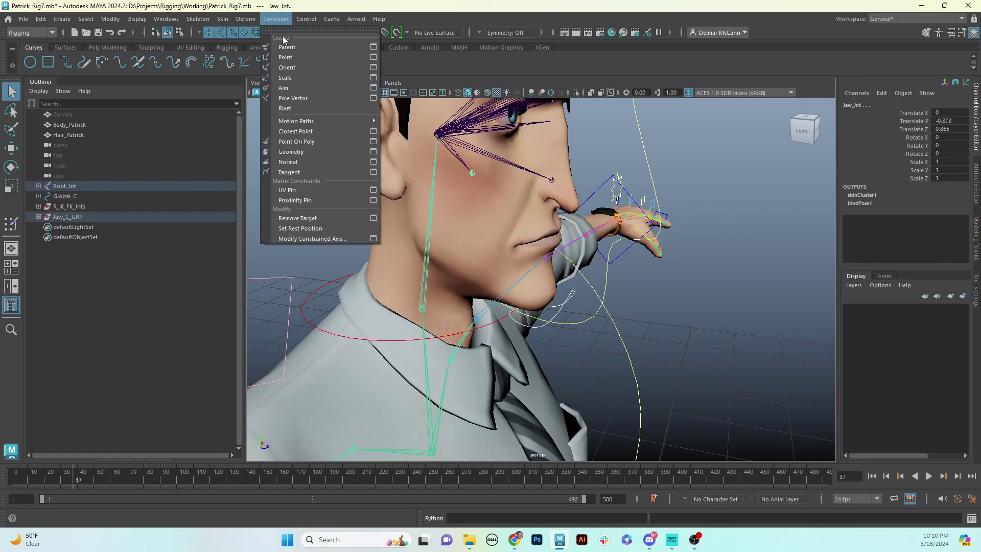
{"action": "left_click", "coordinate": [373, 48]}
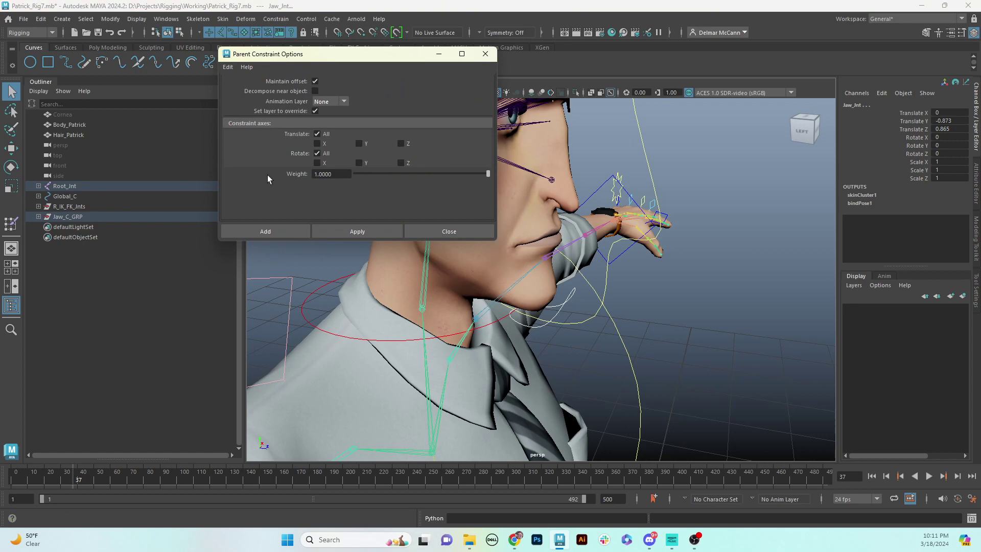
{"action": "left_click", "coordinate": [363, 232]}
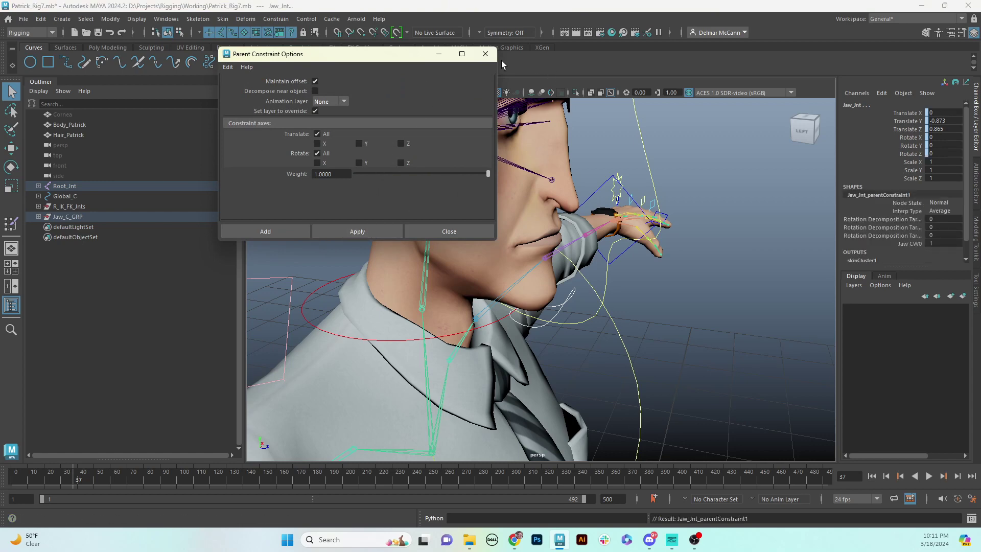
{"action": "left_click", "coordinate": [486, 55]}
Step: Rotate Jaw_C 15 degrees about X to test opening the jaw, and undo the rotation
{"action": "left_click_drag", "start_coordinate": [649, 295], "coordinate": [587, 295], "text": "alt"}
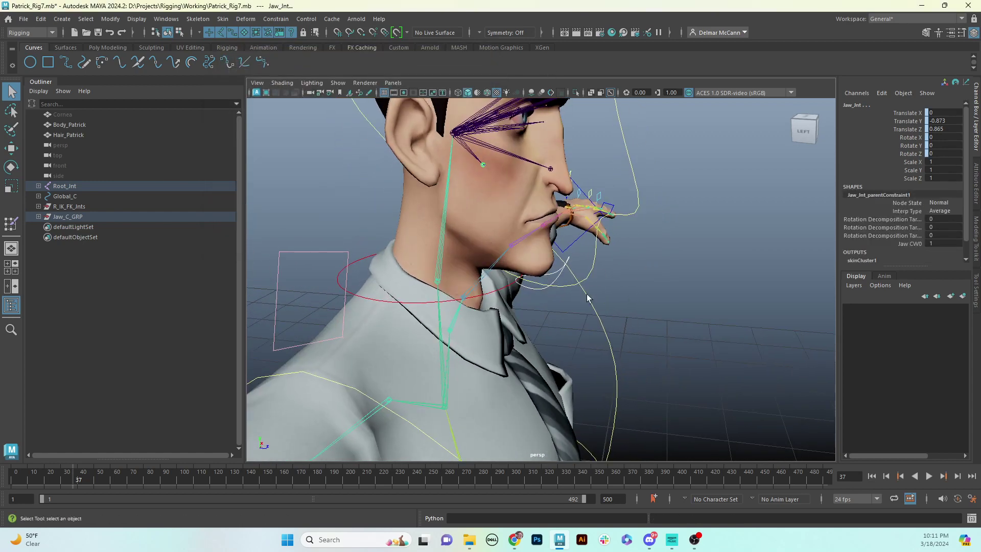
{"action": "left_click", "coordinate": [559, 278]}
{"action": "key", "text": "e"}
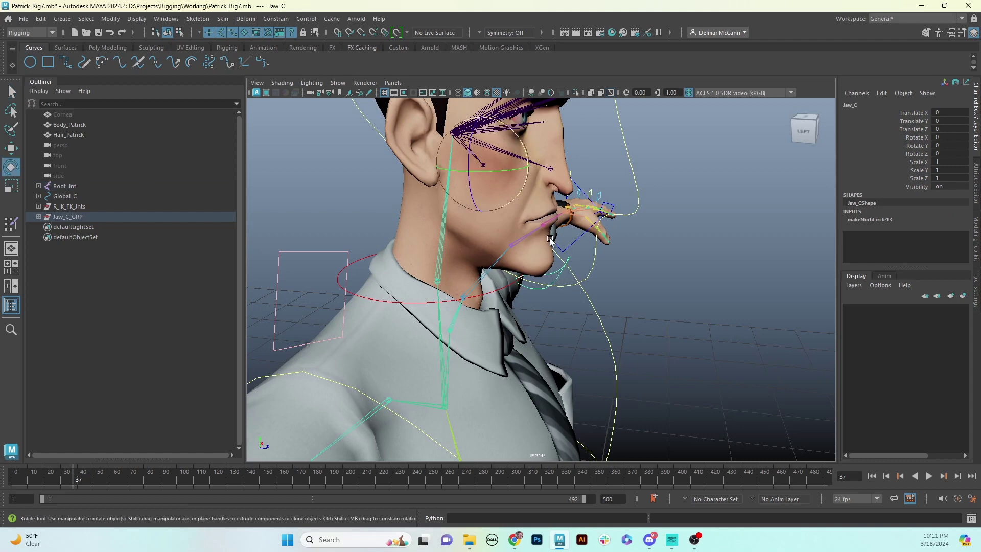
{"action": "left_click_drag", "start_coordinate": [526, 142], "coordinate": [531, 156]}
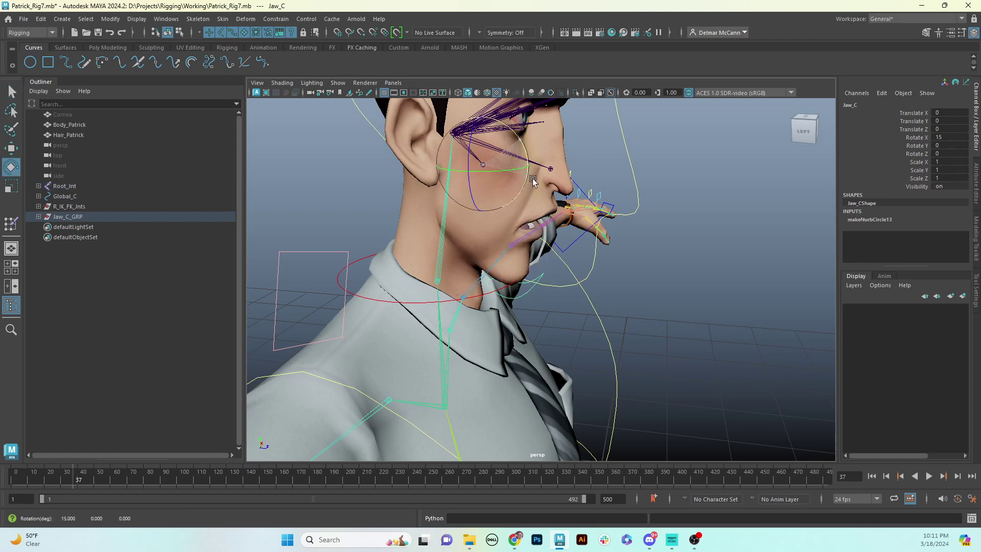
{"action": "key", "text": "ctrl+z"}
Step: Parent Jaw_C_GRP under the head control curve that outlines the face
{"action": "left_click_drag", "start_coordinate": [626, 288], "coordinate": [577, 311], "text": "alt"}
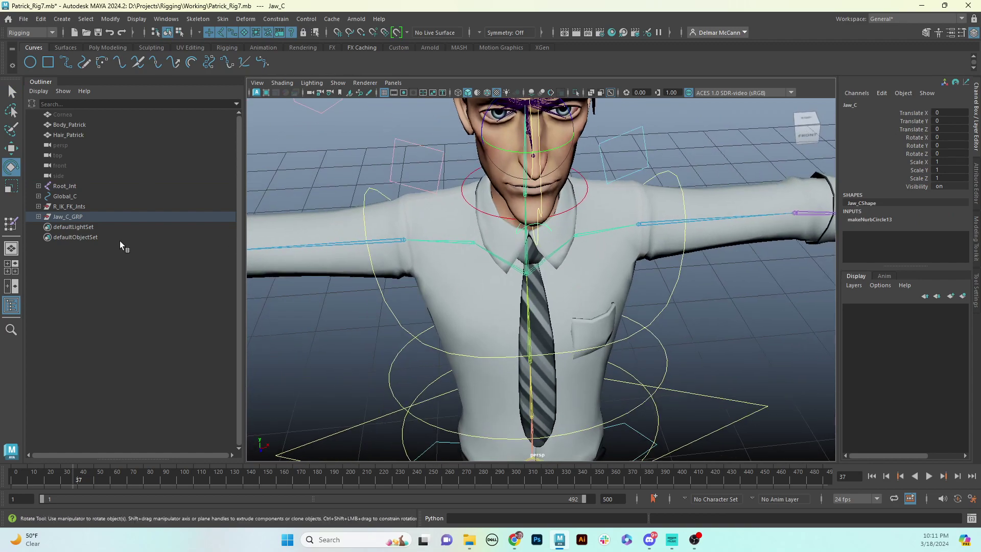
{"action": "left_click", "coordinate": [77, 217]}
{"action": "left_click_drag", "start_coordinate": [407, 246], "coordinate": [611, 219], "text": "alt"}
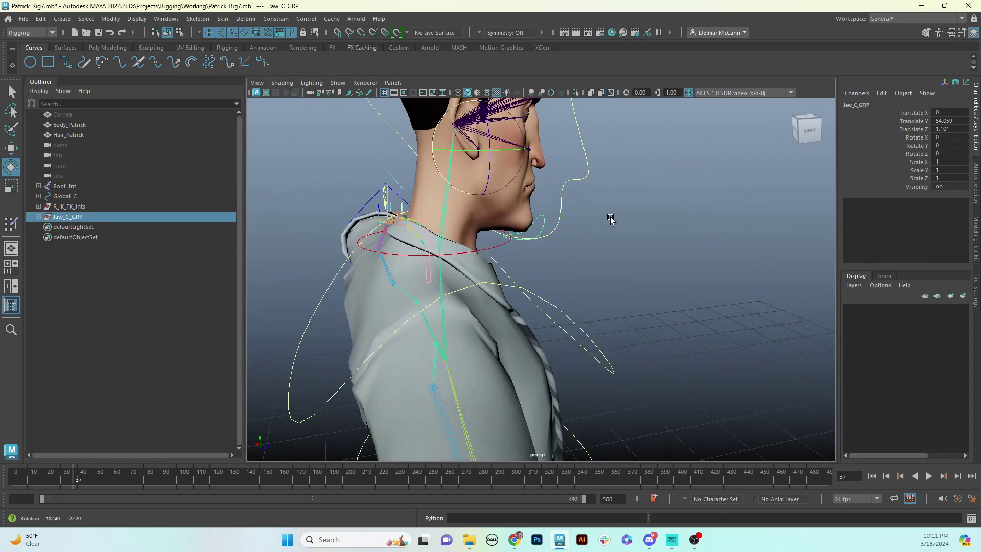
{"action": "left_click", "coordinate": [571, 180]}
{"action": "left_click_drag", "start_coordinate": [663, 202], "coordinate": [645, 204], "text": "alt"}
{"action": "key", "text": "p"}
{"action": "left_click_drag", "start_coordinate": [623, 252], "coordinate": [556, 255], "text": "alt"}
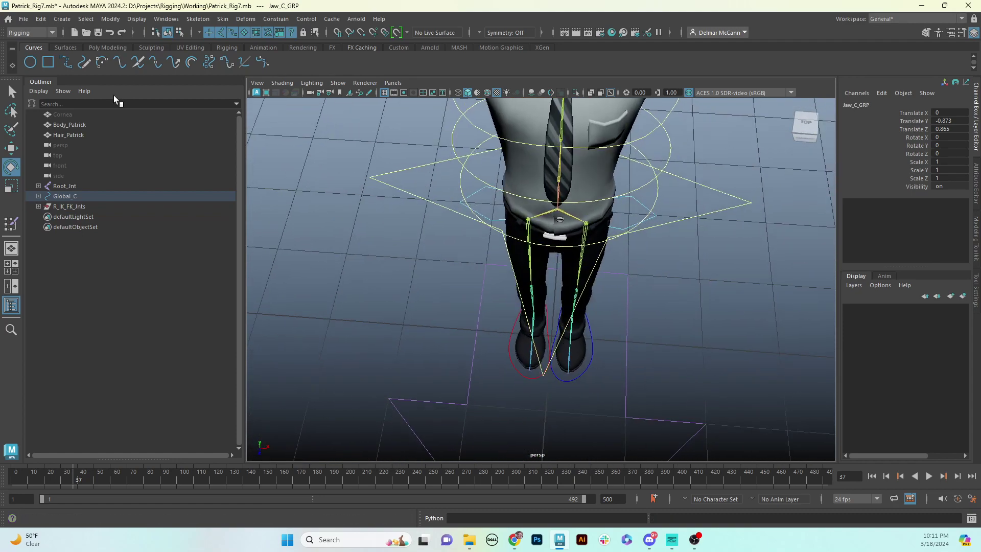
Step: Create a NURBS circle at the origin and name it Nose_C
{"action": "left_click", "coordinate": [30, 62]}
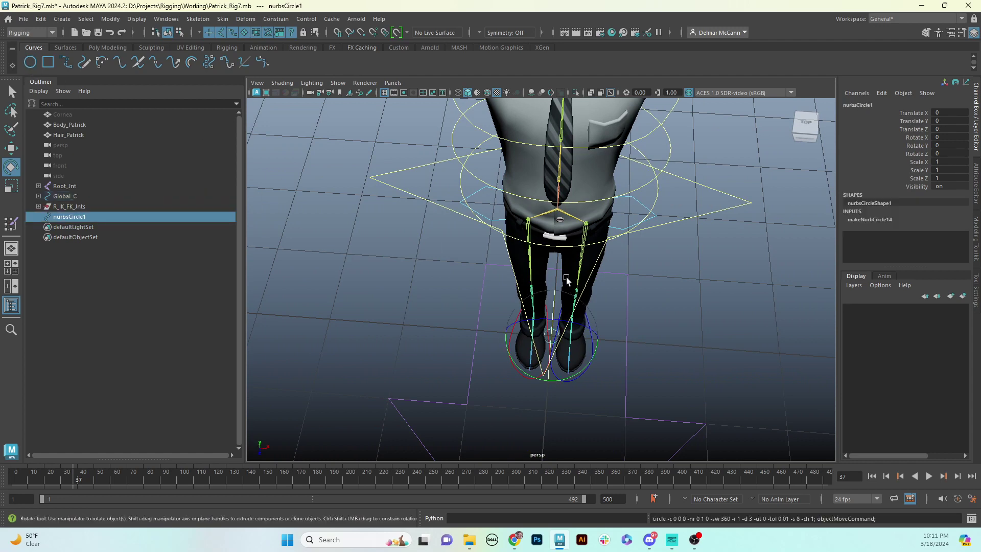
{"action": "double_click", "coordinate": [100, 217]}
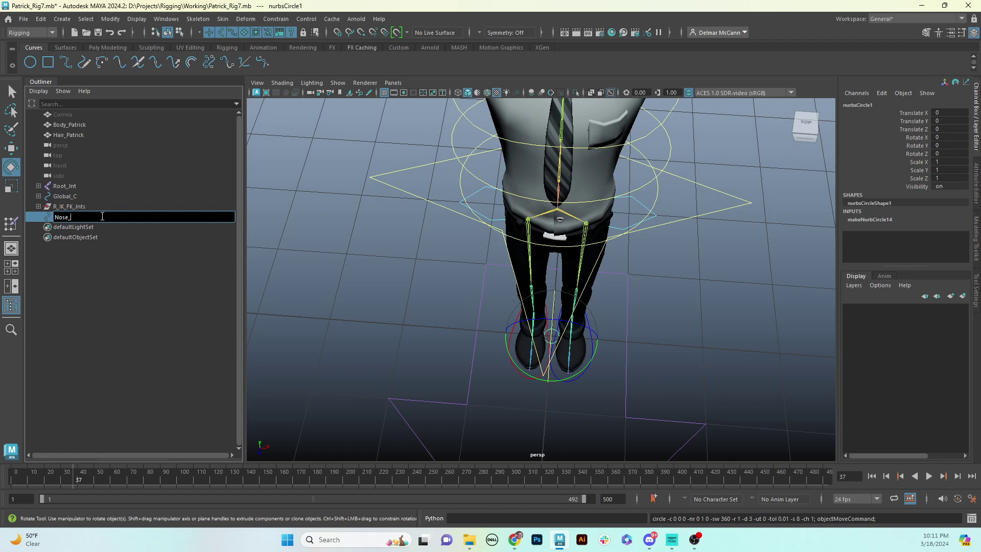
{"action": "key", "text": "Return"}
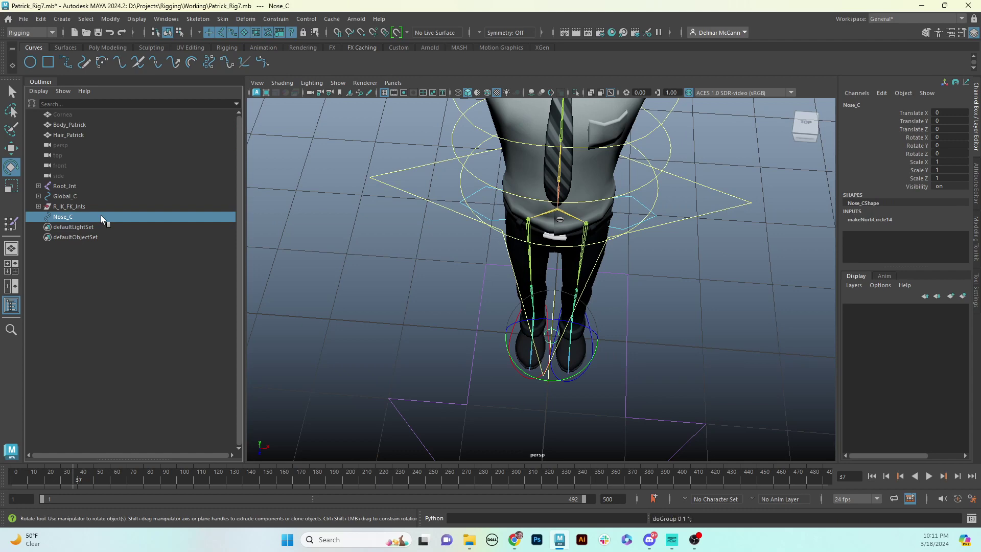
Step: Group Nose_C and rename the group Nose_C_GRP
{"action": "key", "text": "ctrl+g"}
{"action": "double_click", "coordinate": [101, 217]}
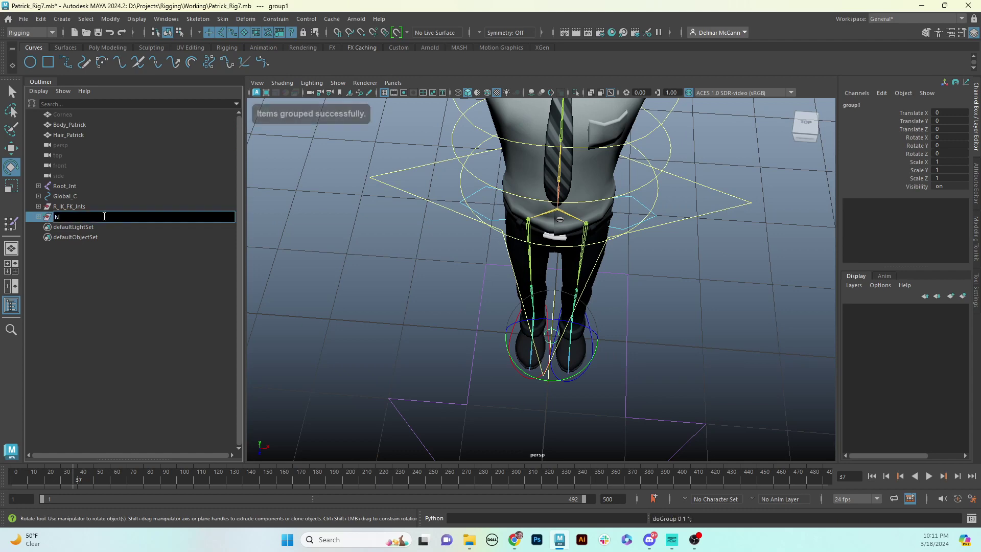
{"action": "key", "text": "BackSpace"}
{"action": "key", "text": "BackSpace"}
{"action": "type", "text": "ose_C_G"}
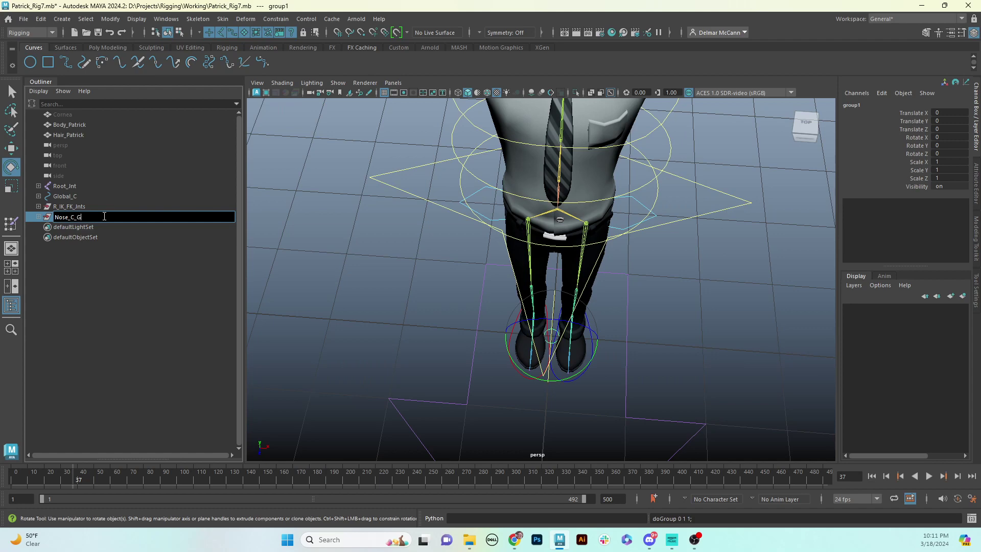
{"action": "type", "text": "RP"}
{"action": "key", "text": "Return"}
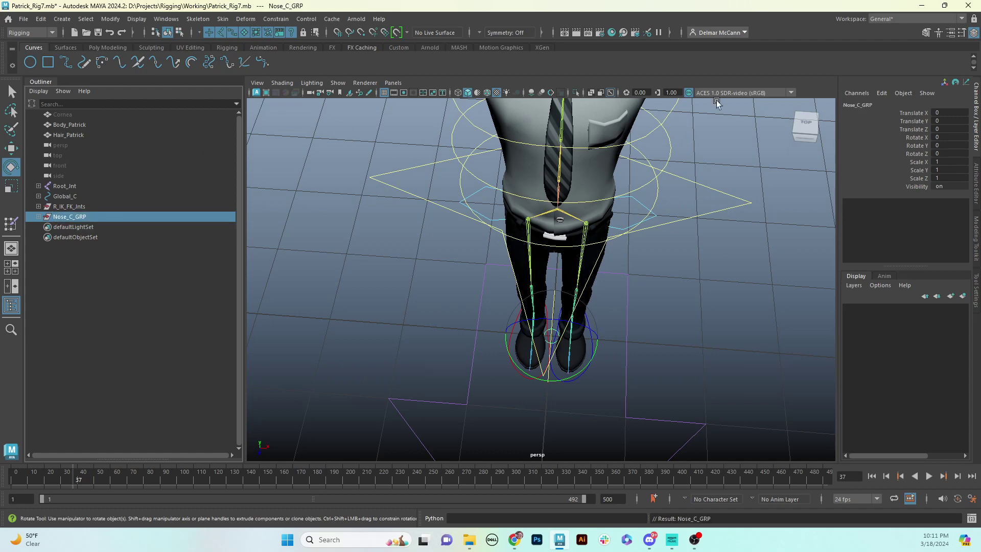
Step: Change the degree of the Nose_C circle to Linear in its makeNurbCircle inputs, turning it into an octagon
{"action": "left_click", "coordinate": [583, 361]}
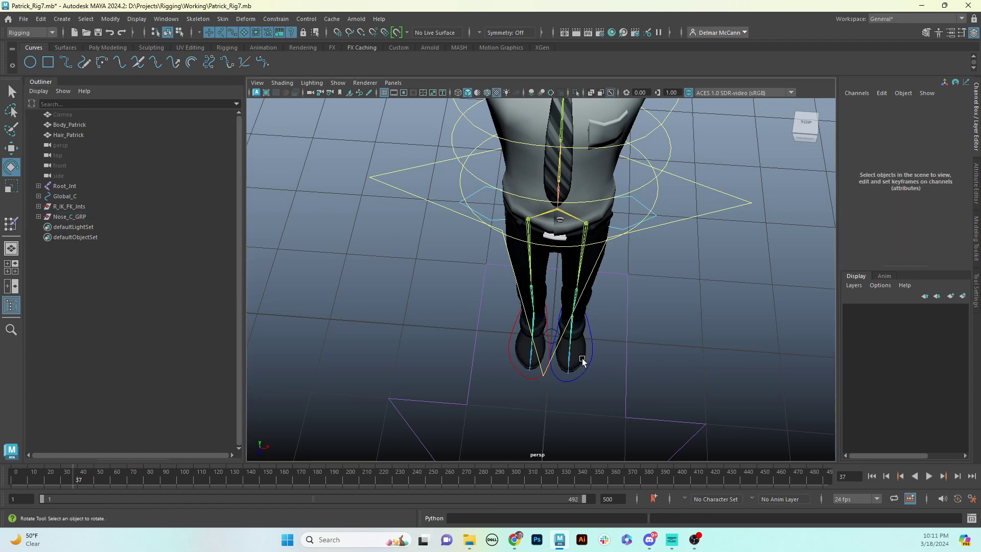
{"action": "left_click", "coordinate": [554, 333]}
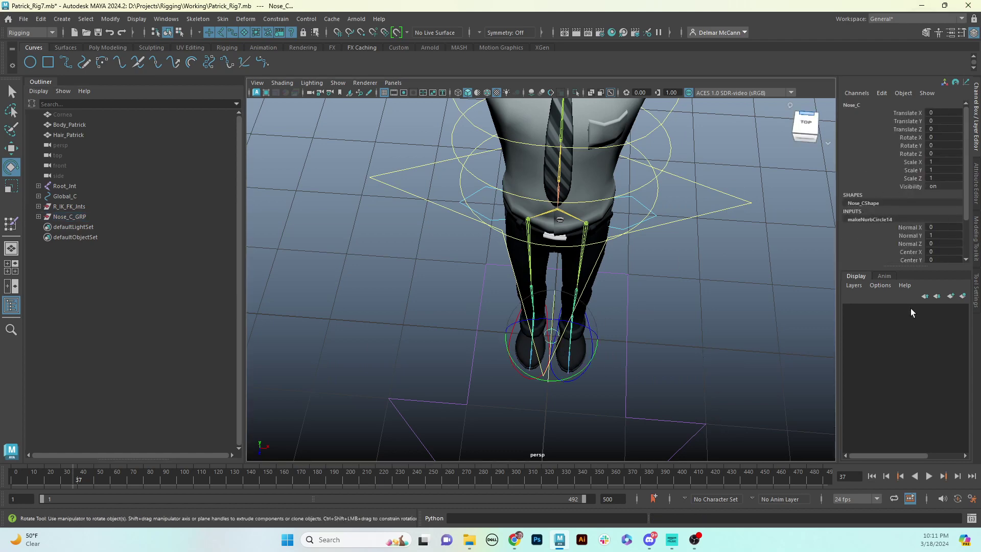
{"action": "left_click_drag", "start_coordinate": [884, 268], "coordinate": [885, 315]}
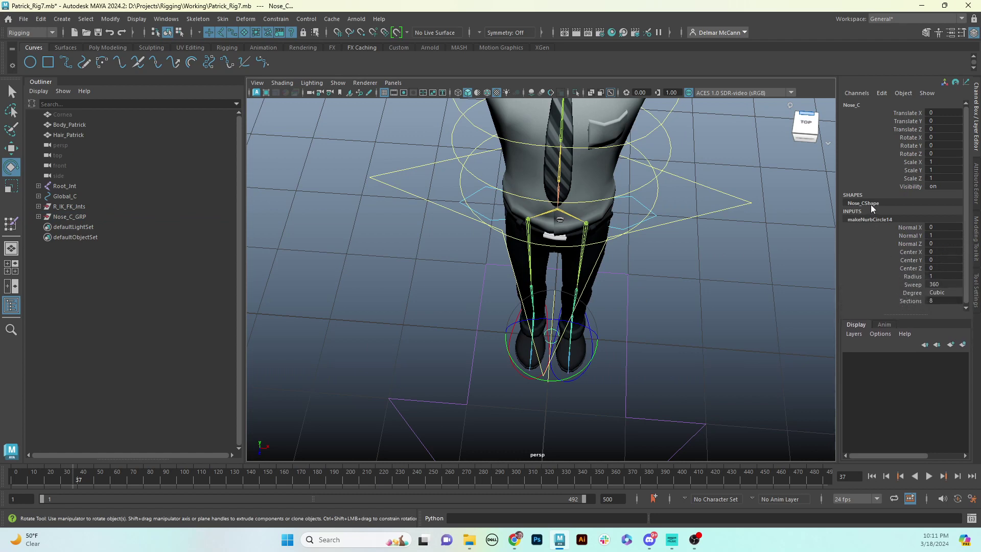
{"action": "left_click", "coordinate": [939, 293]}
{"action": "left_click", "coordinate": [946, 302]}
{"action": "mouse_move", "coordinate": [636, 374]}
{"action": "left_mouse_down", "text": "alt"}
{"action": "mouse_move", "coordinate": [622, 370]}
{"action": "mouse_move", "coordinate": [636, 362]}
{"action": "left_mouse_up", "text": "alt"}
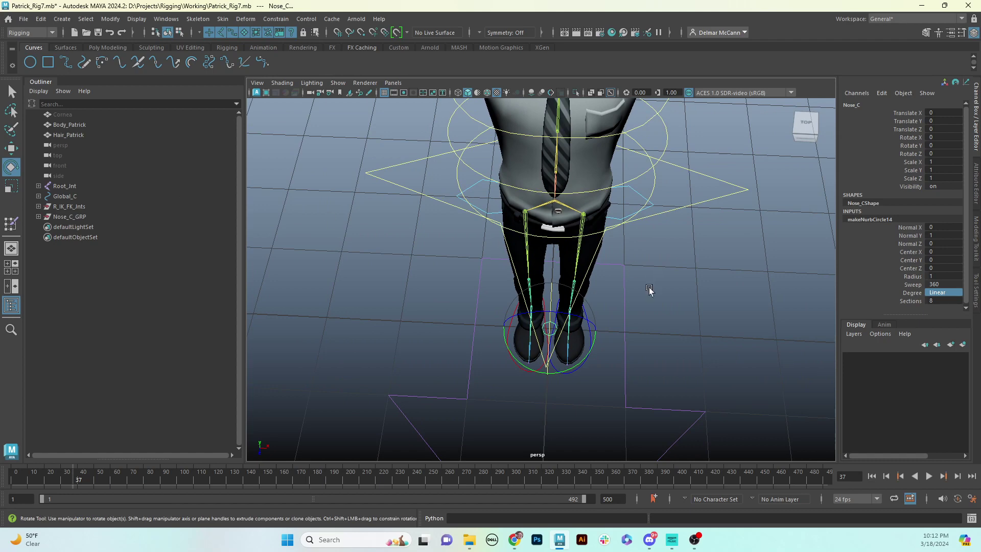
Step: Move Nose_C_GRP up from the floor to the face and snap it onto the nose joint
{"action": "left_click", "coordinate": [67, 216]}
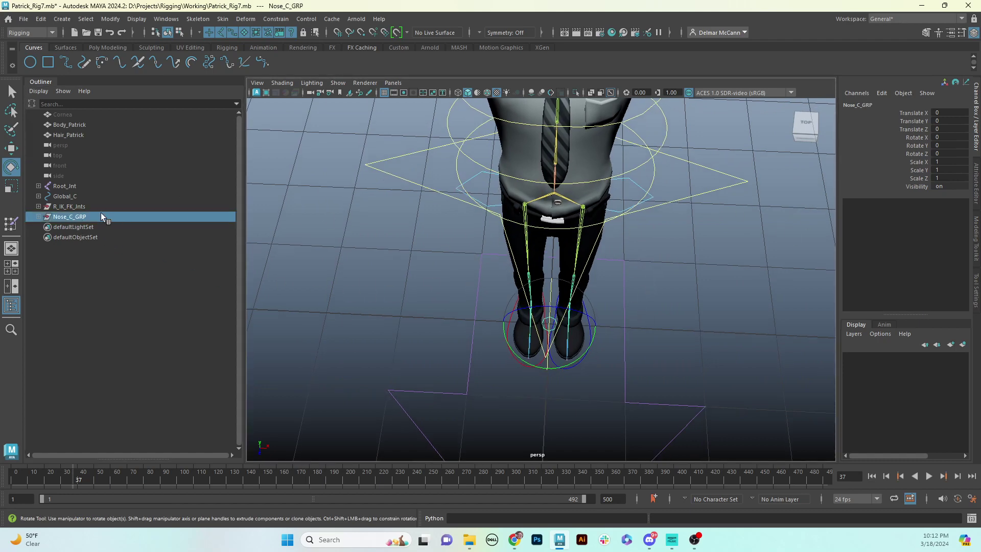
{"action": "left_click_drag", "start_coordinate": [654, 345], "coordinate": [615, 335], "text": "alt"}
{"action": "key", "text": "w"}
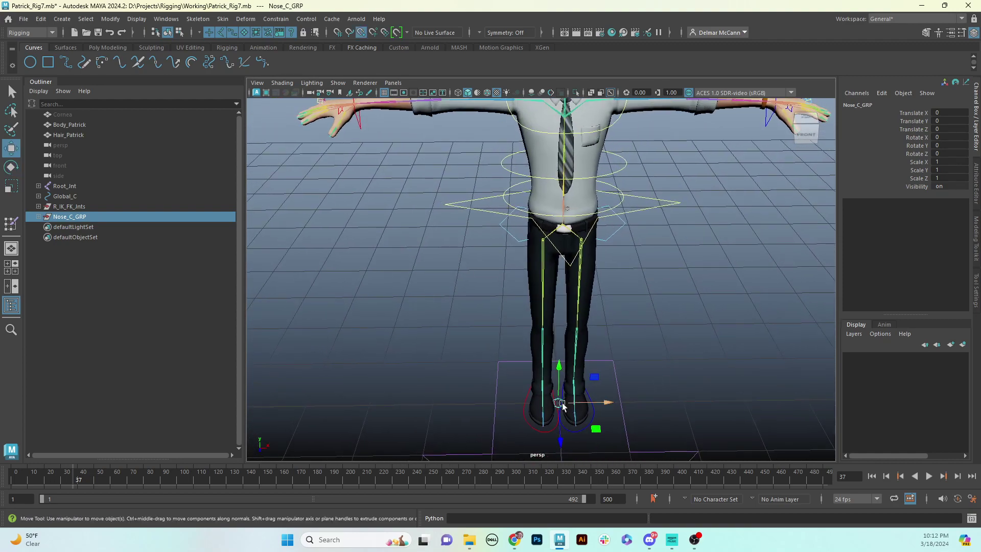
{"action": "left_click_drag", "start_coordinate": [558, 402], "coordinate": [568, 127]}
{"action": "middle_click_drag", "start_coordinate": [568, 127], "coordinate": [564, 336], "text": "alt"}
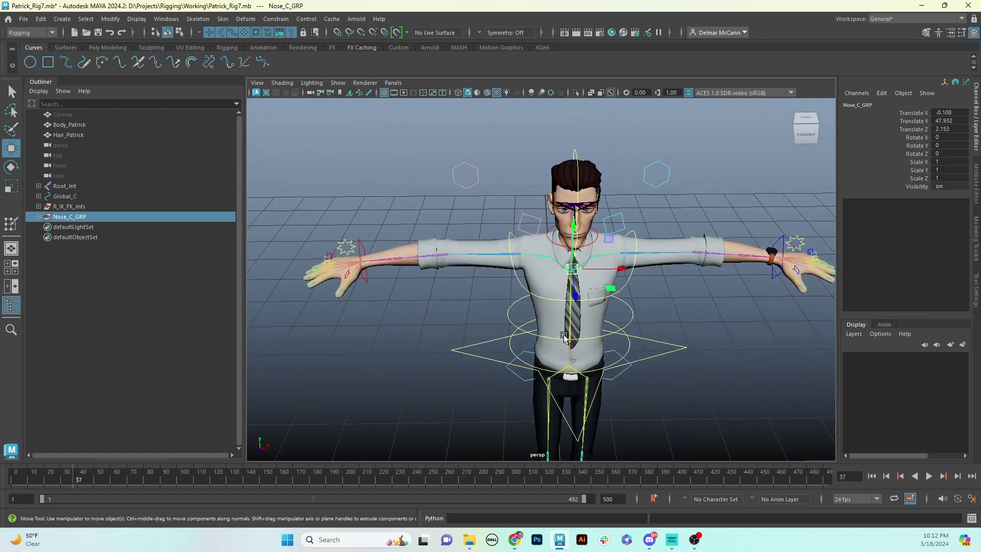
{"action": "key", "text": "v"}
{"action": "left_click_drag", "start_coordinate": [572, 269], "coordinate": [576, 224]}
{"action": "key", "text": "f"}
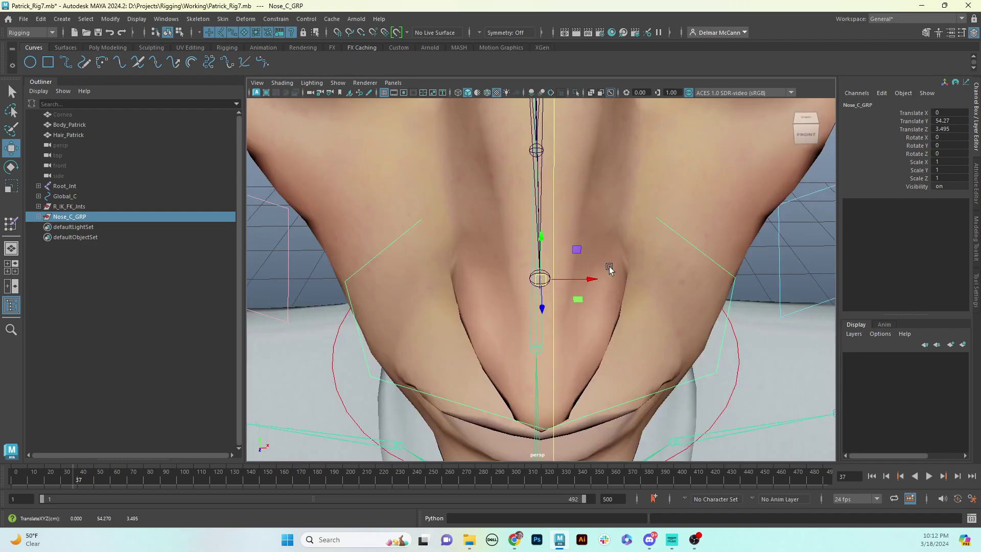
{"action": "left_click_drag", "start_coordinate": [608, 268], "coordinate": [511, 247], "text": "alt"}
{"action": "key", "text": "v"}
{"action": "left_click", "coordinate": [507, 243]}
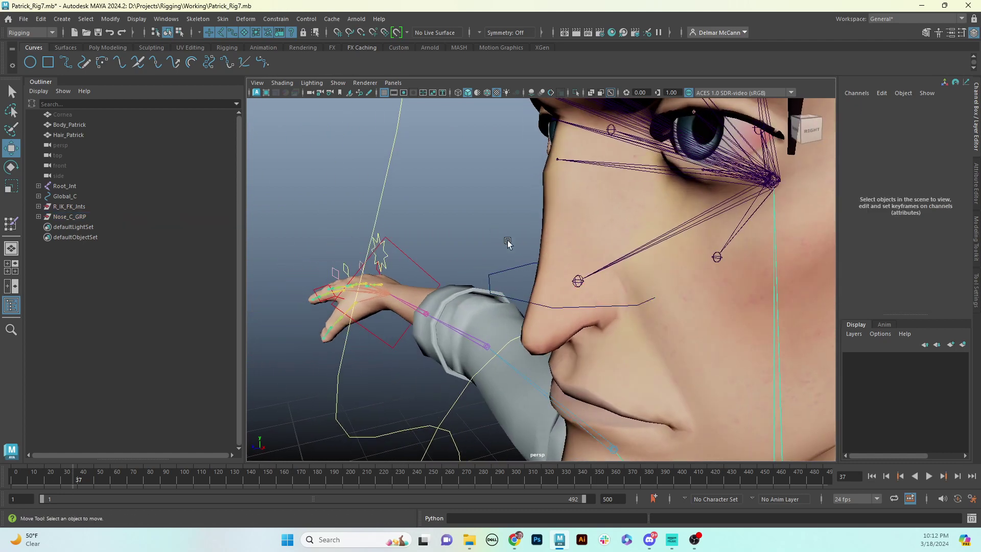
Step: Rotate all control vertices of Nose_C, cv[0:8], about X so the octagon stands upright facing forward, and check the Rotate tool settings
{"action": "left_click", "coordinate": [517, 273]}
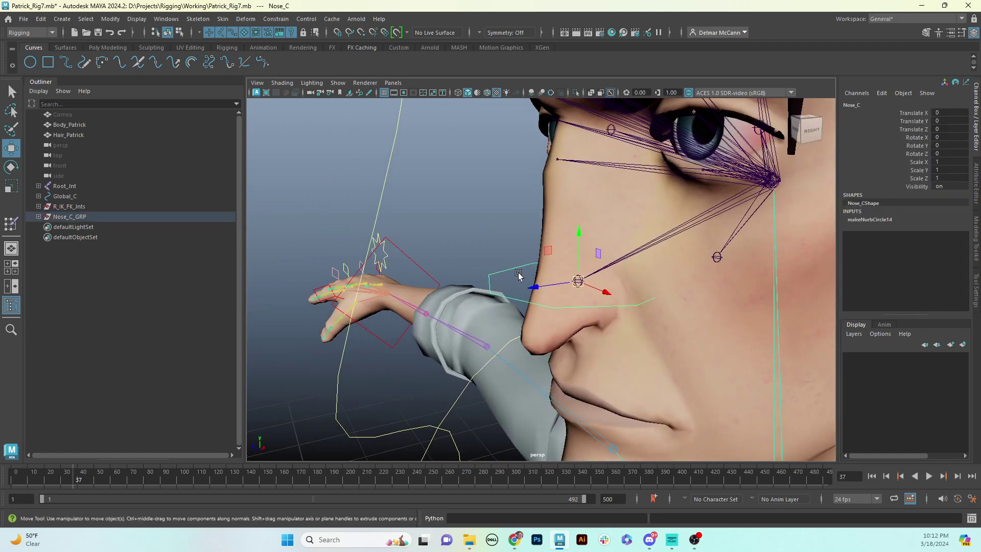
{"action": "key", "text": "F8"}
{"action": "left_click_drag", "start_coordinate": [615, 281], "coordinate": [514, 284], "text": "alt"}
{"action": "key", "text": "e"}
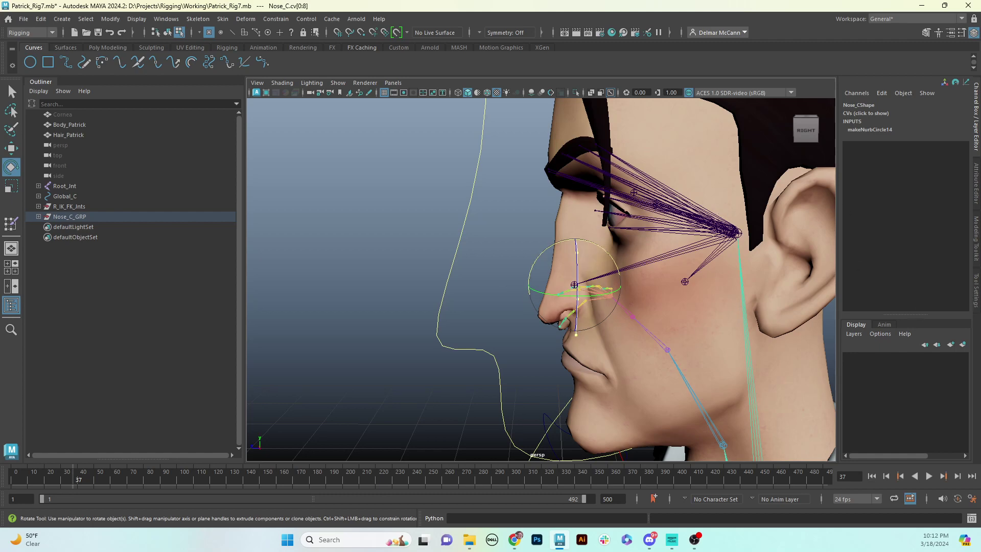
{"action": "left_click", "coordinate": [976, 294]}
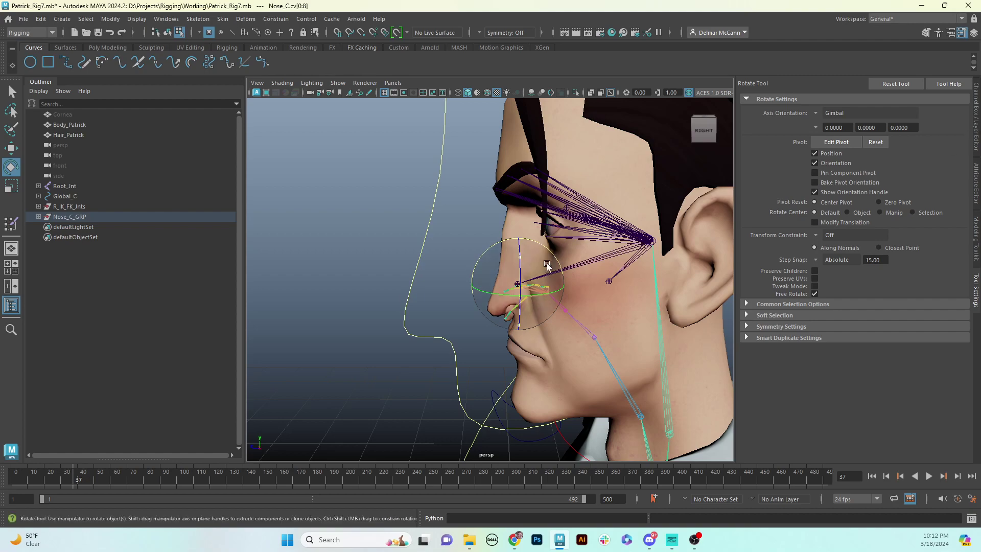
{"action": "left_click", "coordinate": [977, 137]}
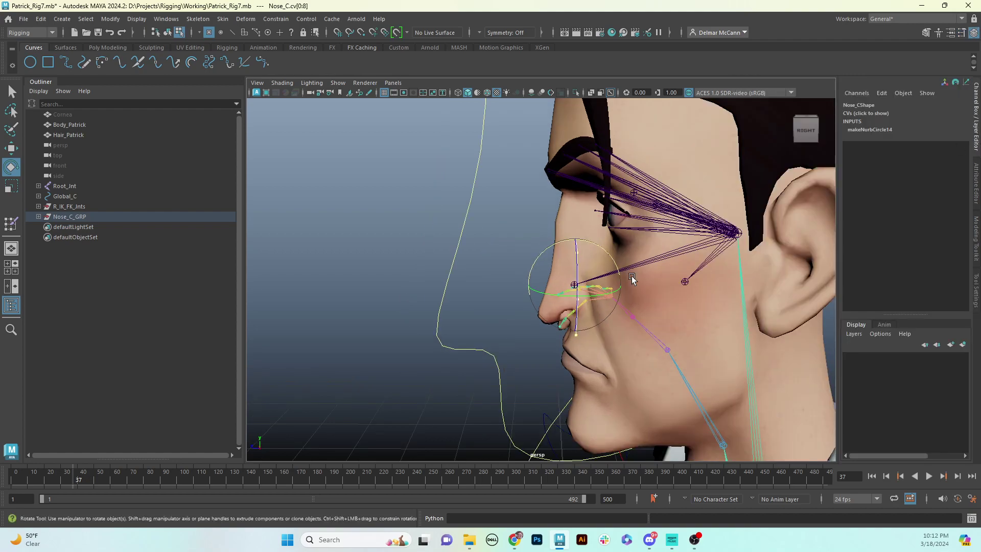
Step: Move the Nose_C control vertices forward in front of the nose and scale them down to about the size of the nose tip
{"action": "mouse_move", "coordinate": [632, 276]}
{"action": "left_mouse_down", "text": "alt"}
{"action": "mouse_move", "coordinate": [676, 264]}
{"action": "mouse_move", "coordinate": [622, 273]}
{"action": "left_mouse_up", "text": "alt"}
{"action": "key", "text": "w"}
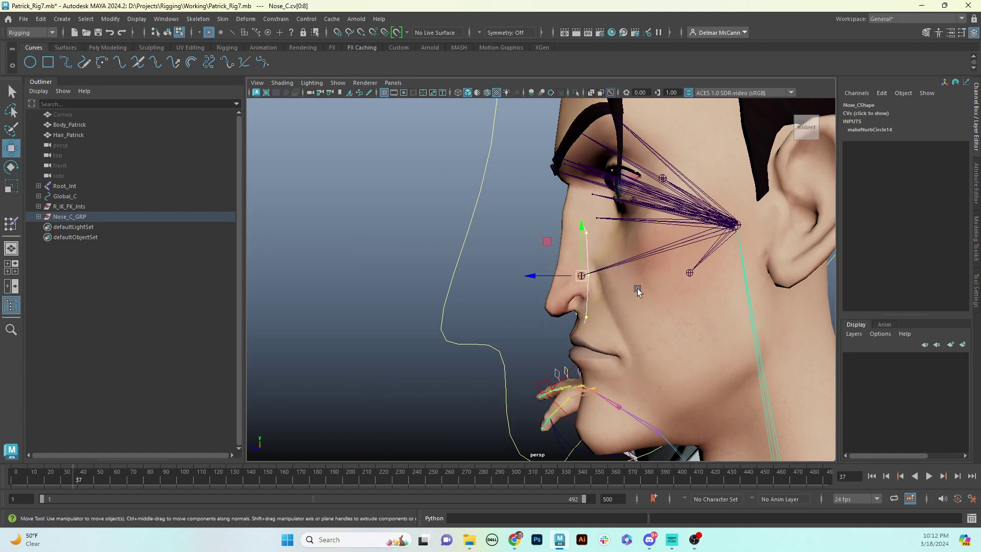
{"action": "left_click_drag", "start_coordinate": [541, 277], "coordinate": [478, 267]}
{"action": "key", "text": "r"}
{"action": "left_click_drag", "start_coordinate": [579, 233], "coordinate": [589, 294]}
{"action": "left_click", "coordinate": [689, 264]}
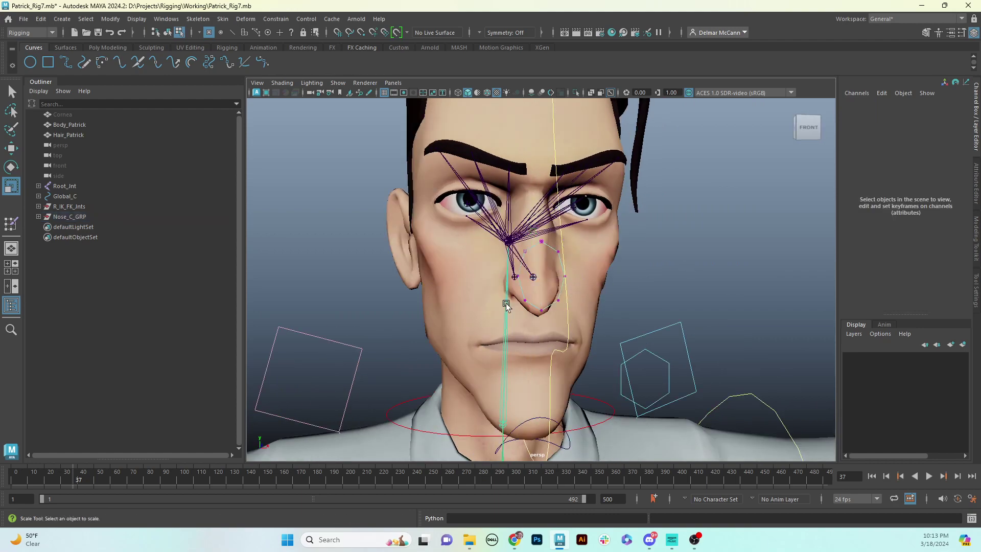
Step: Lower all Nose_C control vertices, cv[0:8], so the octagon lines up with the nose tip, and return to object selection
{"action": "left_click_drag", "start_coordinate": [506, 301], "coordinate": [574, 287], "text": "alt"}
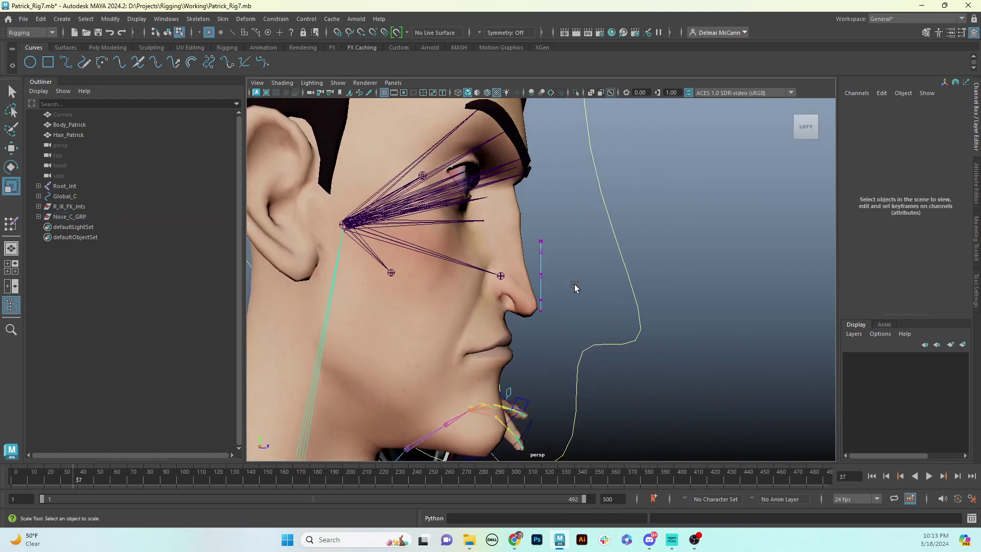
{"action": "left_click_drag", "start_coordinate": [527, 223], "coordinate": [682, 254]}
{"action": "left_click_drag", "start_coordinate": [554, 281], "coordinate": [591, 281], "text": "alt"}
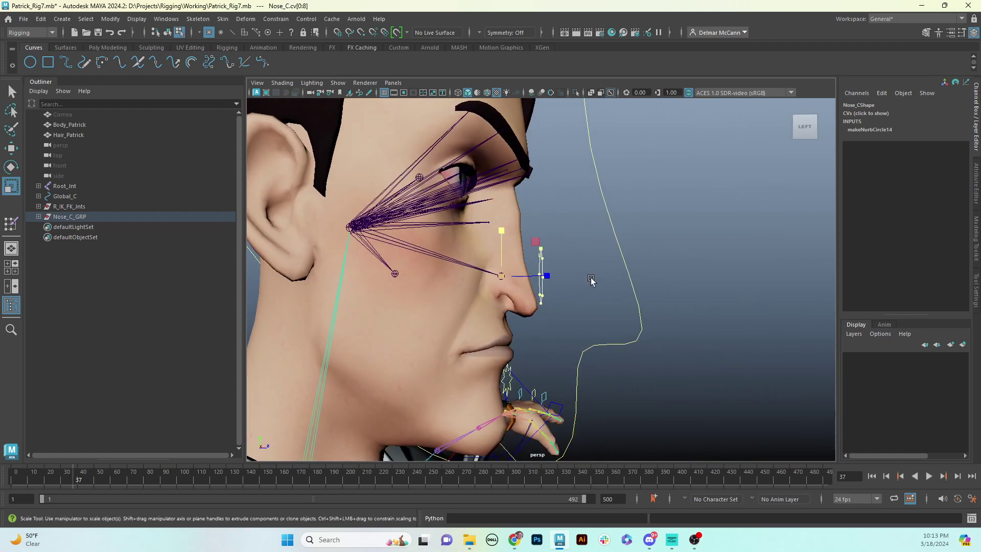
{"action": "key", "text": "w"}
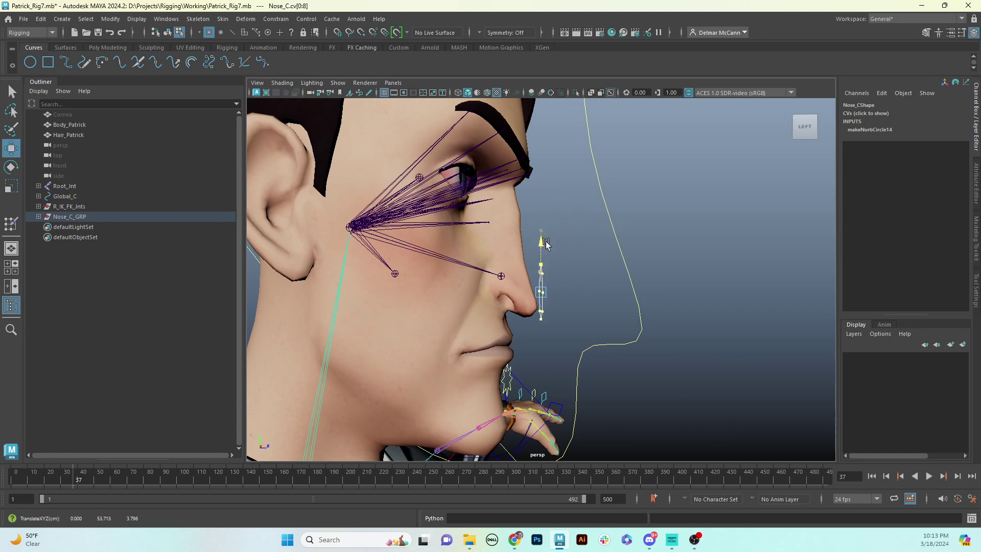
{"action": "left_click_drag", "start_coordinate": [543, 237], "coordinate": [588, 317], "text": "alt"}
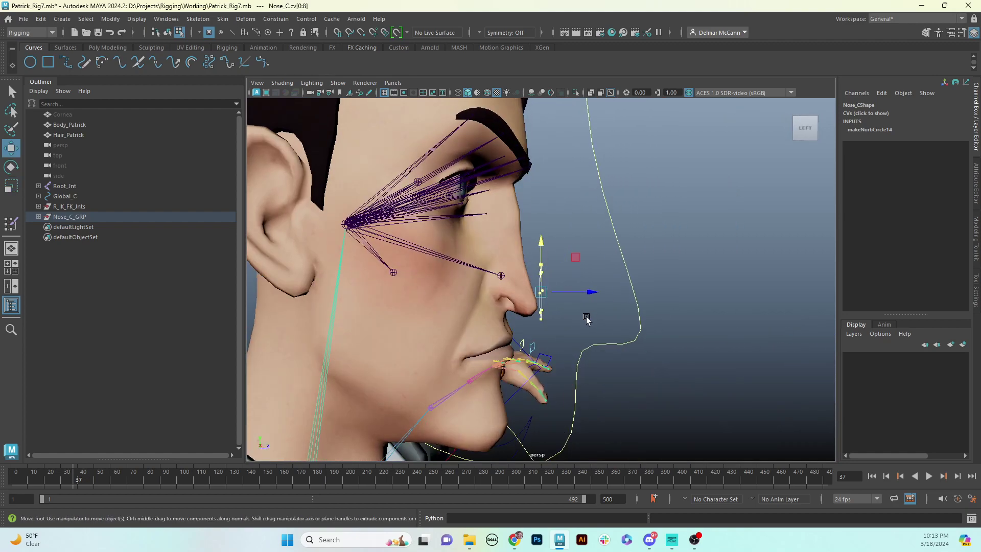
{"action": "key", "text": "F8"}
{"action": "left_click", "coordinate": [675, 266]}
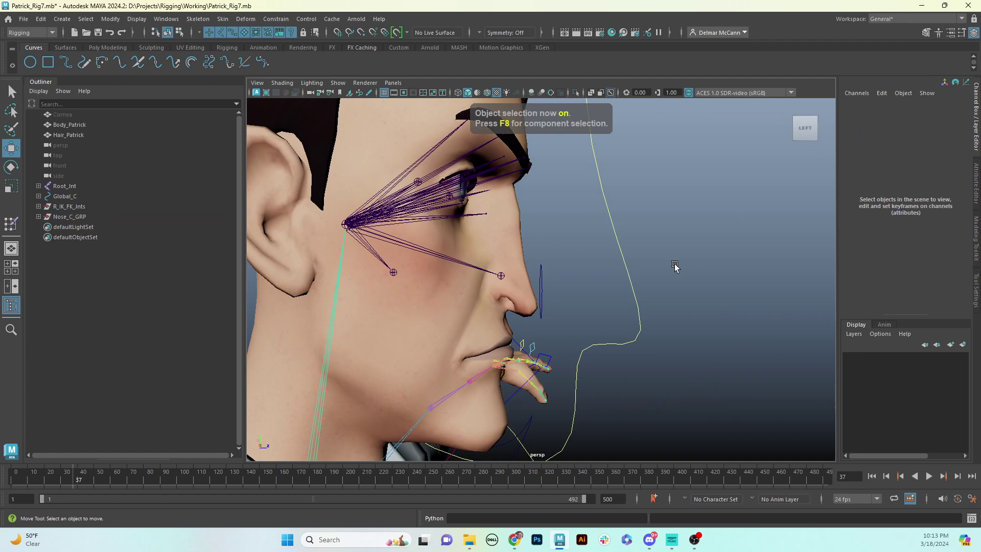
Step: Parent constrain the nose joint to the Nose_C control, using the default constraint options
{"action": "left_click", "coordinate": [542, 285]}
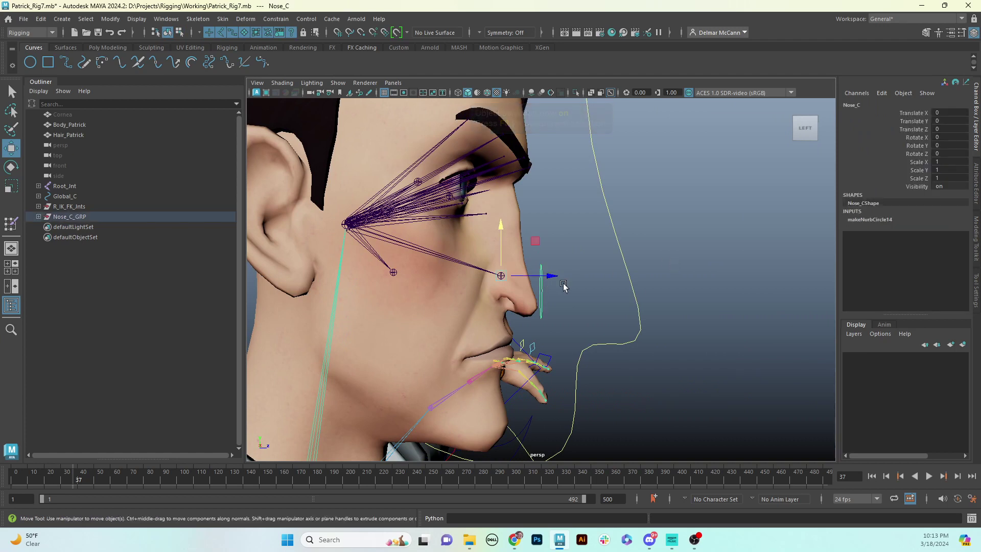
{"action": "key", "text": "q"}
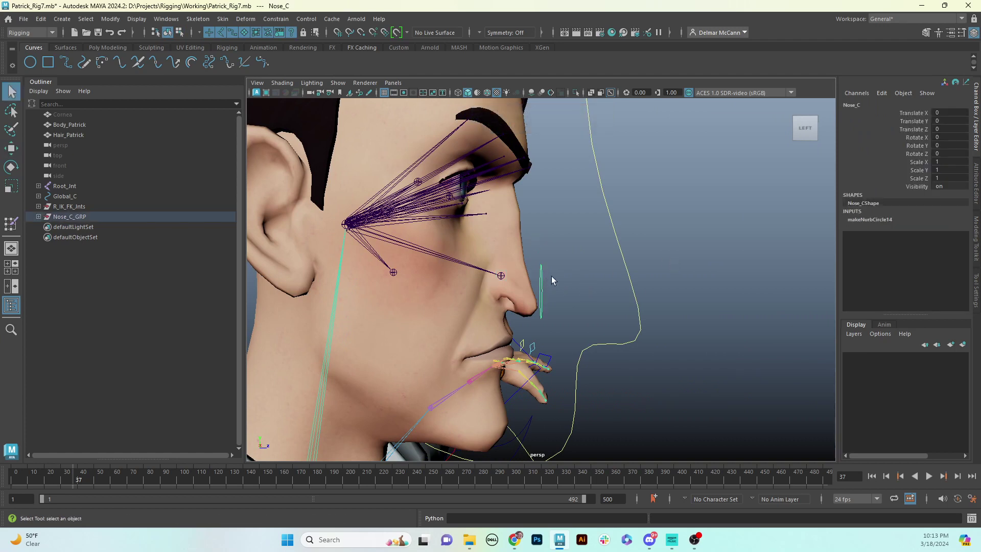
{"action": "left_click", "coordinate": [502, 275], "text": "shift"}
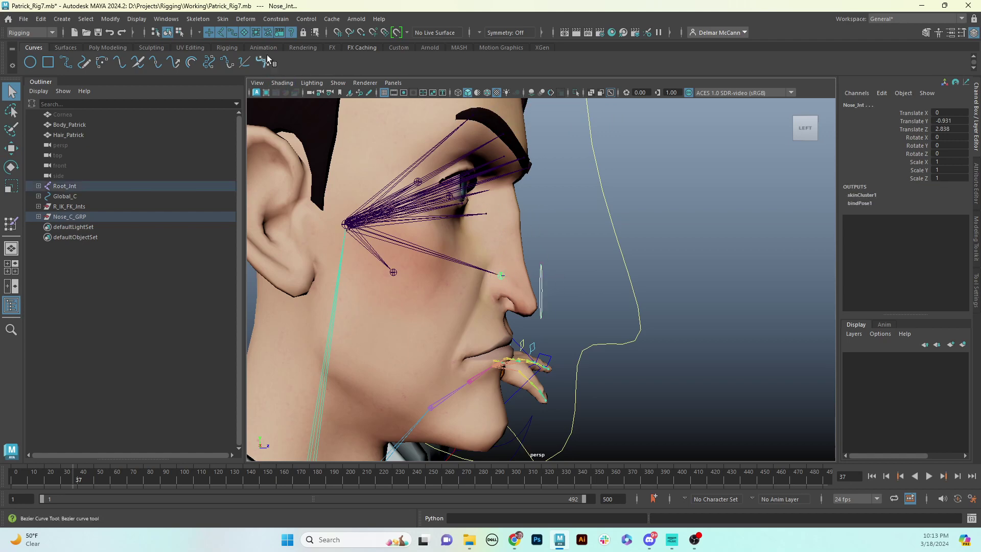
{"action": "left_click", "coordinate": [276, 19]}
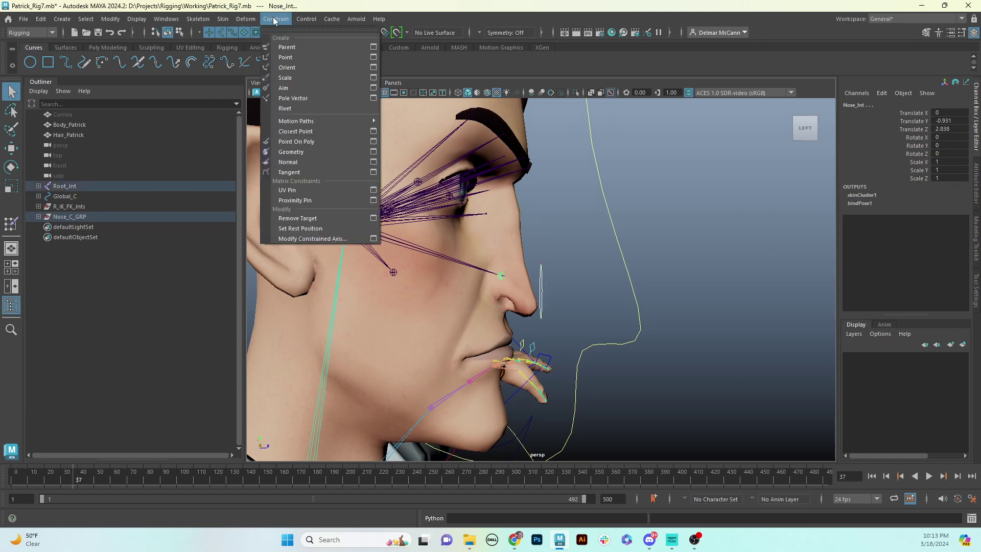
{"action": "left_click", "coordinate": [287, 47]}
{"action": "mouse_move", "coordinate": [646, 288]}
{"action": "left_mouse_down", "text": "alt"}
{"action": "mouse_move", "coordinate": [621, 284]}
{"action": "mouse_move", "coordinate": [641, 282]}
{"action": "left_mouse_up", "text": "alt"}
{"action": "left_click", "coordinate": [671, 248]}
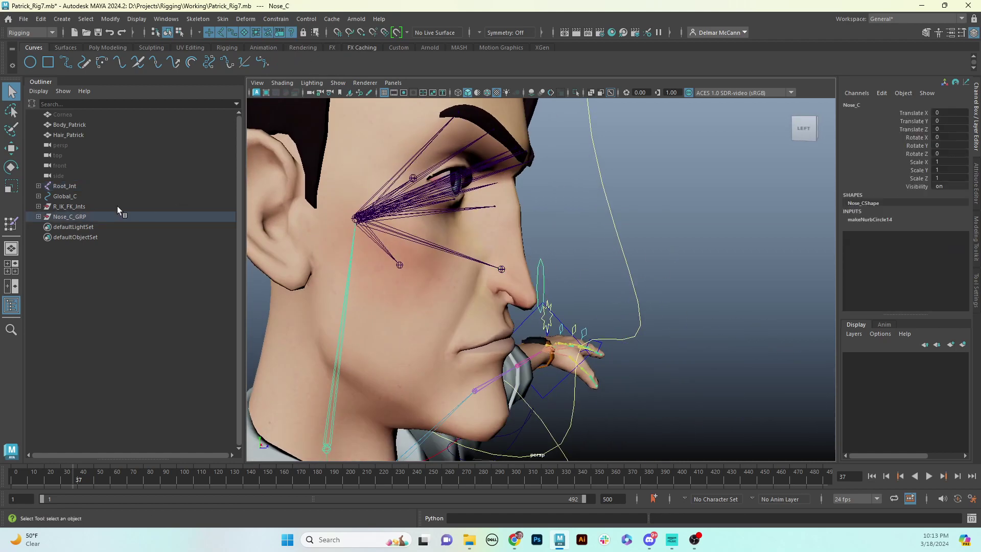
Step: Parent Nose_C_GRP under the Head_C control so the nose control follows the head
{"action": "left_click", "coordinate": [78, 219]}
{"action": "left_click_drag", "start_coordinate": [641, 246], "coordinate": [595, 244], "text": "alt"}
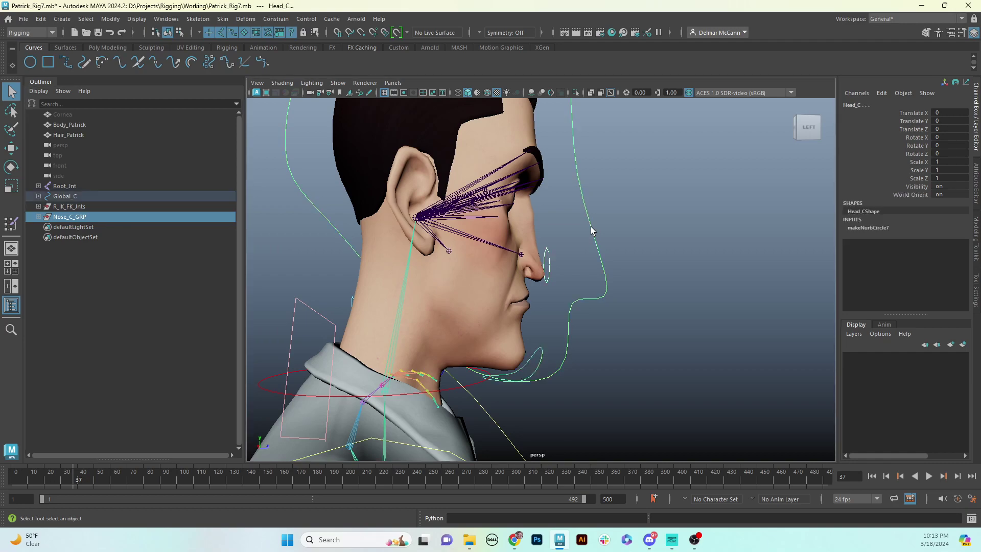
{"action": "key", "text": "p"}
{"action": "middle_click_drag", "start_coordinate": [617, 220], "coordinate": [645, 251], "text": "alt"}
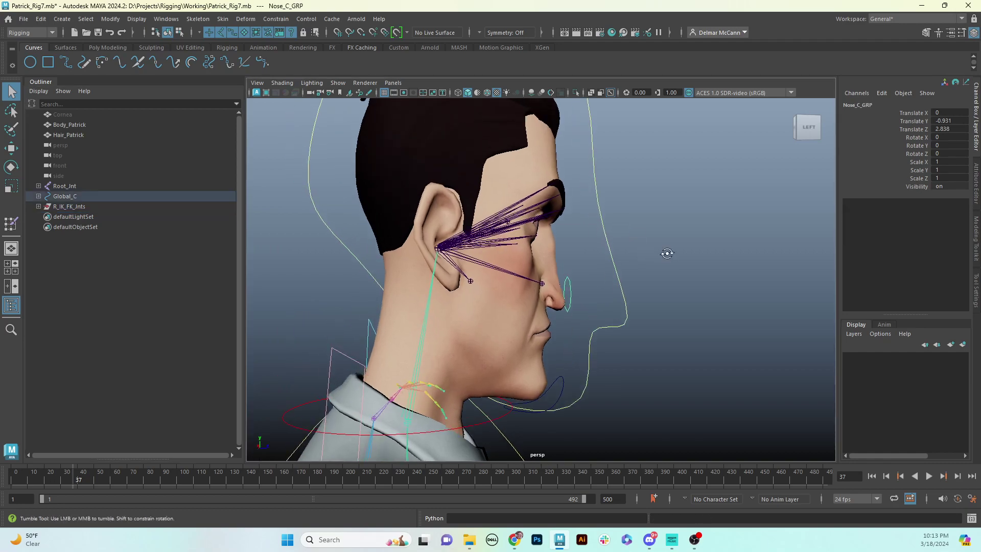
Step: Test the Nose_C control by moving it upward, and undo the move
{"action": "left_click_drag", "start_coordinate": [668, 252], "coordinate": [580, 277], "text": "alt"}
{"action": "left_click", "coordinate": [567, 284]}
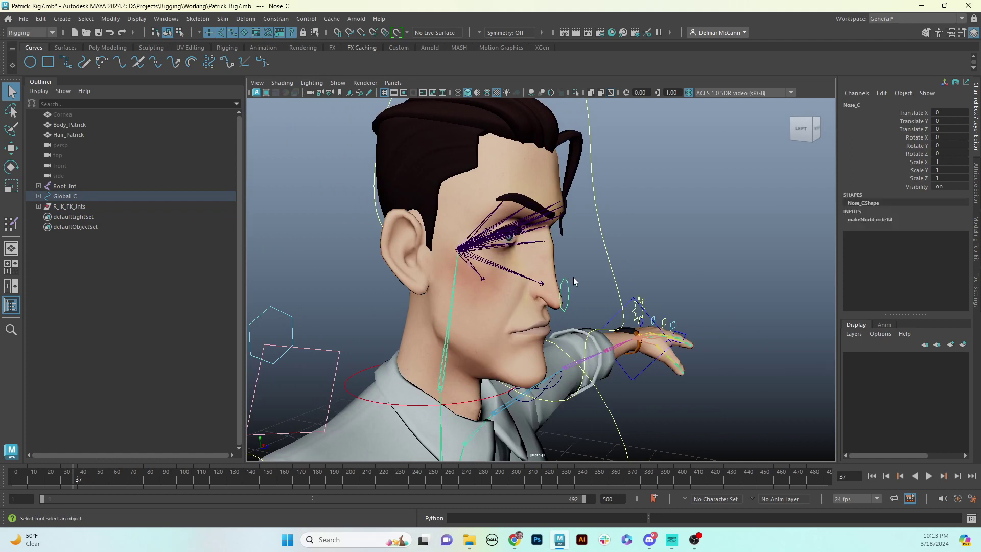
{"action": "key", "text": "w"}
{"action": "mouse_move", "coordinate": [542, 234]}
{"action": "left_mouse_down"}
{"action": "mouse_move", "coordinate": [545, 212]}
{"action": "mouse_move", "coordinate": [546, 241]}
{"action": "mouse_move", "coordinate": [545, 224]}
{"action": "left_mouse_up"}
{"action": "key", "text": "ctrl+z"}
Step: Test how the left mid brow joint, L_BrowMid_Jnt, deforms the eyebrow by moving it, and undo the move
{"action": "middle_click_drag", "start_coordinate": [625, 266], "coordinate": [648, 274], "text": "alt"}
{"action": "left_click_drag", "start_coordinate": [648, 274], "coordinate": [529, 271], "text": "alt"}
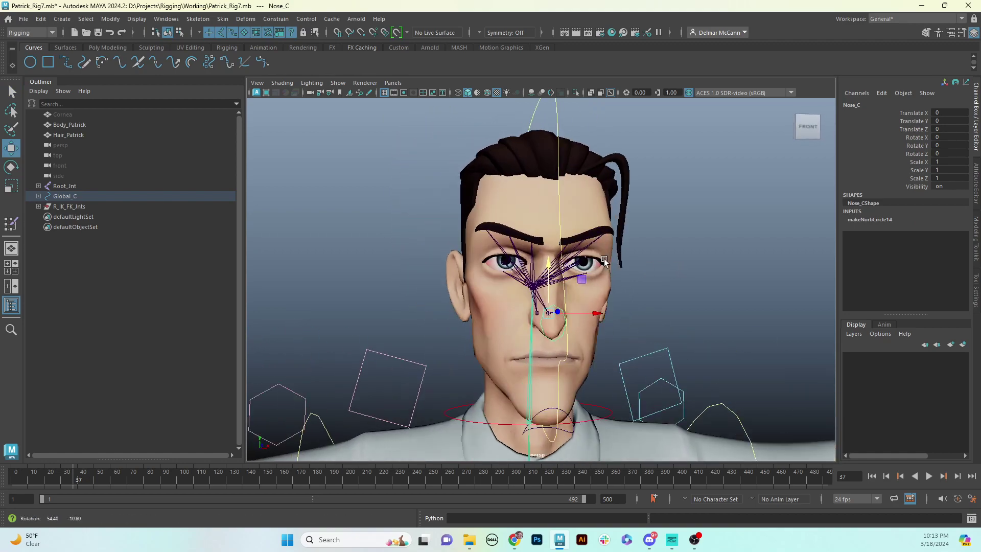
{"action": "right_click_drag", "start_coordinate": [639, 261], "coordinate": [751, 245], "text": "alt"}
{"action": "left_click_drag", "start_coordinate": [751, 245], "coordinate": [564, 188], "text": "alt"}
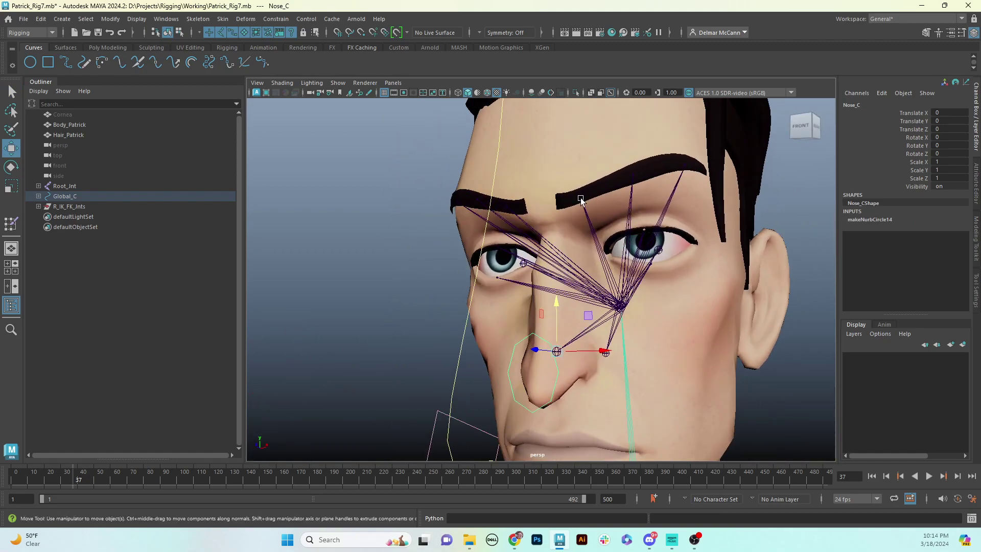
{"action": "left_click", "coordinate": [579, 195]}
{"action": "left_click", "coordinate": [632, 177]}
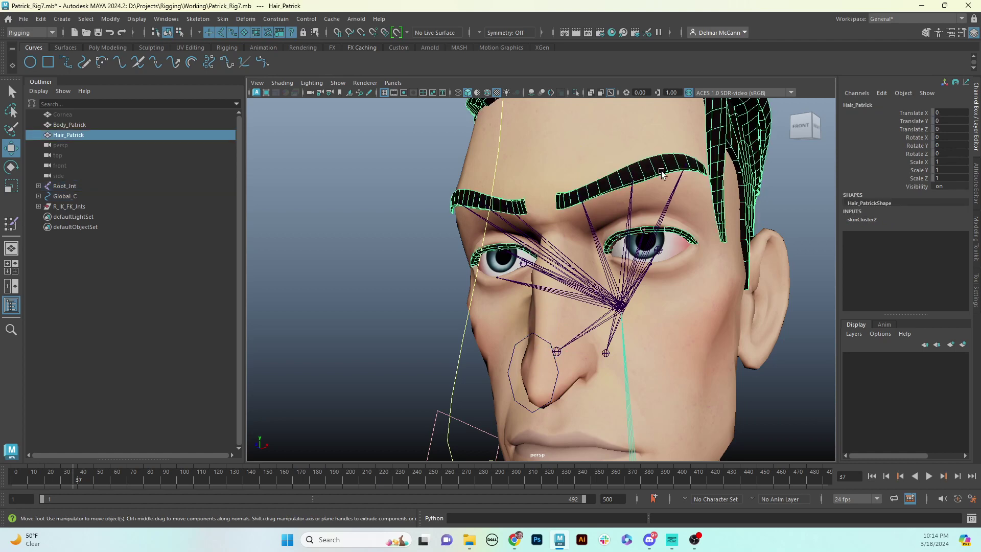
{"action": "left_click", "coordinate": [633, 175]}
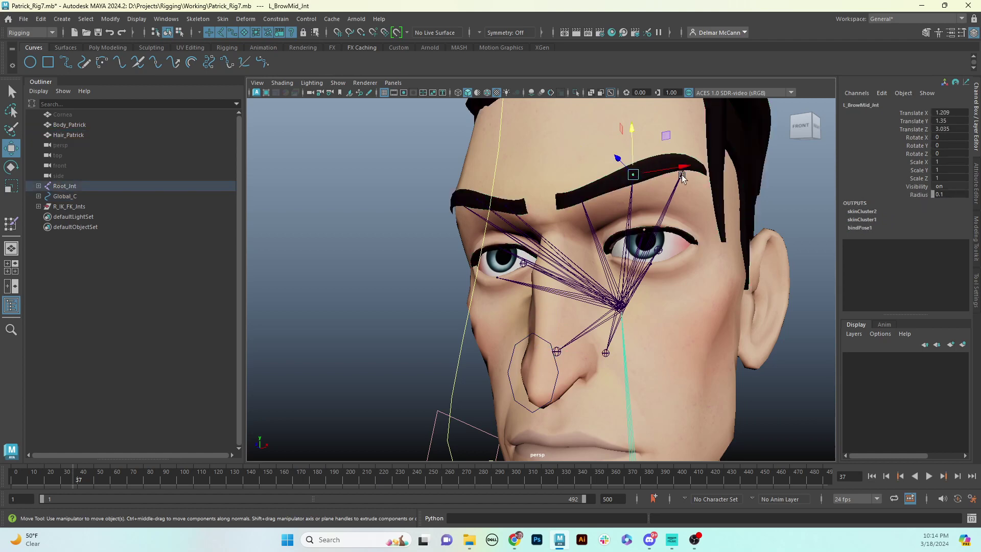
{"action": "mouse_move", "coordinate": [634, 128]}
{"action": "left_mouse_down"}
{"action": "mouse_move", "coordinate": [633, 137]}
{"action": "mouse_move", "coordinate": [617, 110]}
{"action": "mouse_move", "coordinate": [617, 122]}
{"action": "left_mouse_up"}
{"action": "key", "text": "ctrl+z"}
{"action": "left_click_drag", "start_coordinate": [595, 207], "coordinate": [648, 151], "text": "alt"}
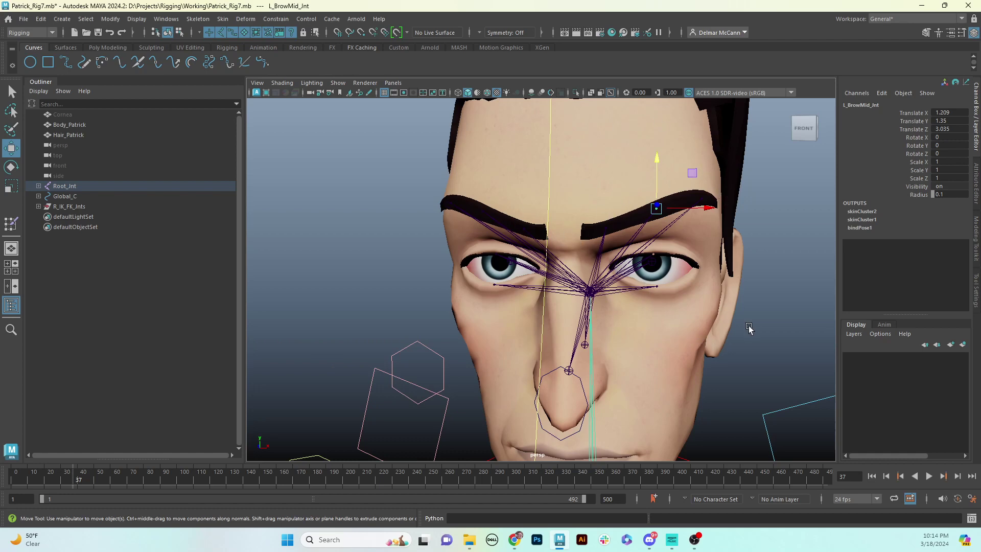
Step: Create a NURBS circle at the origin and name it L_BrowInner_C
{"action": "right_click_drag", "start_coordinate": [749, 326], "coordinate": [437, 321], "text": "alt"}
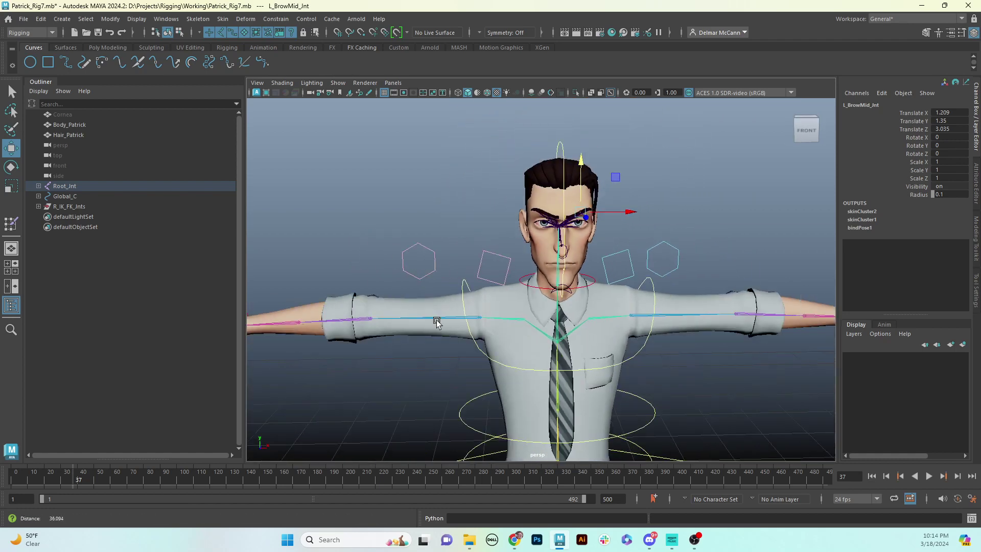
{"action": "left_click_drag", "start_coordinate": [437, 322], "coordinate": [269, 199], "text": "alt"}
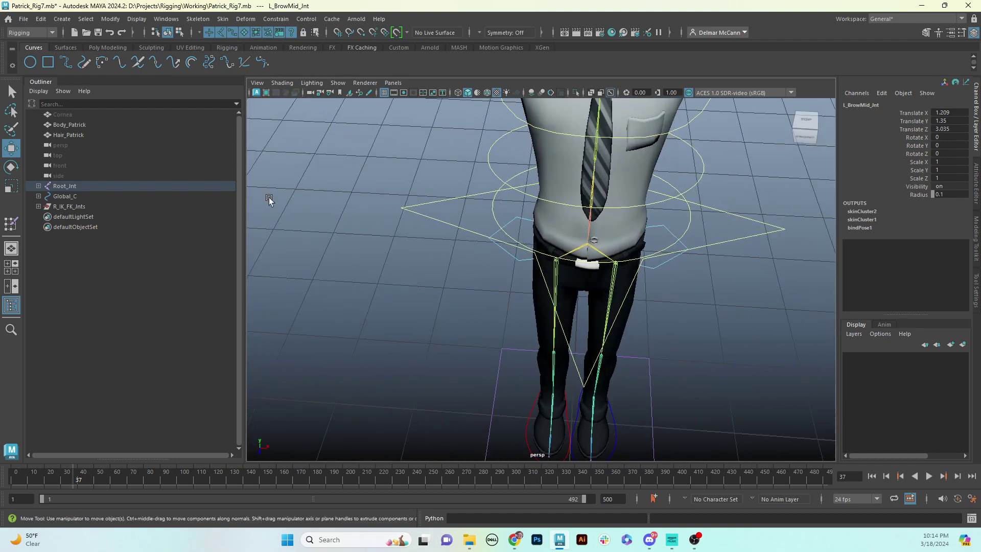
{"action": "left_click", "coordinate": [33, 67]}
{"action": "left_click_drag", "start_coordinate": [598, 419], "coordinate": [595, 382], "text": "alt"}
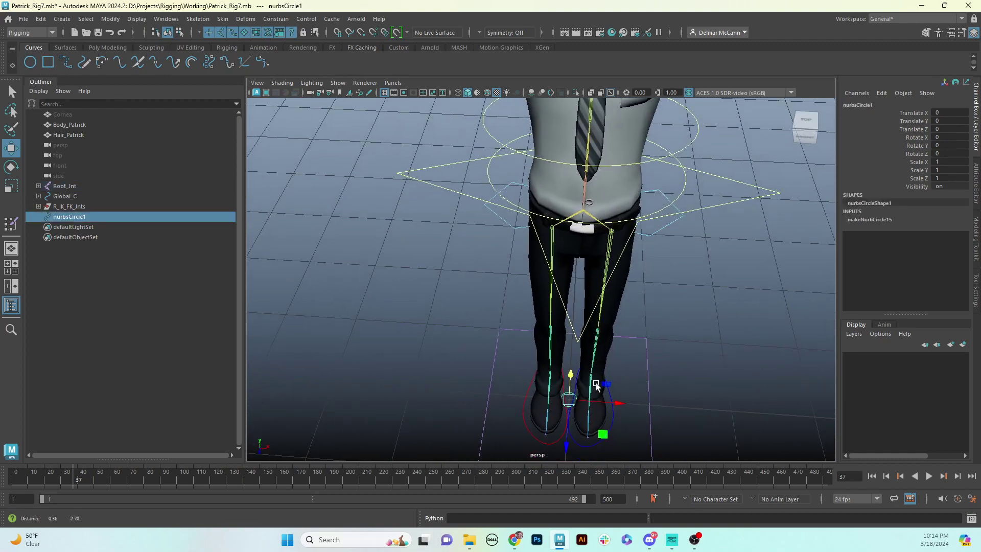
{"action": "double_click", "coordinate": [95, 218]}
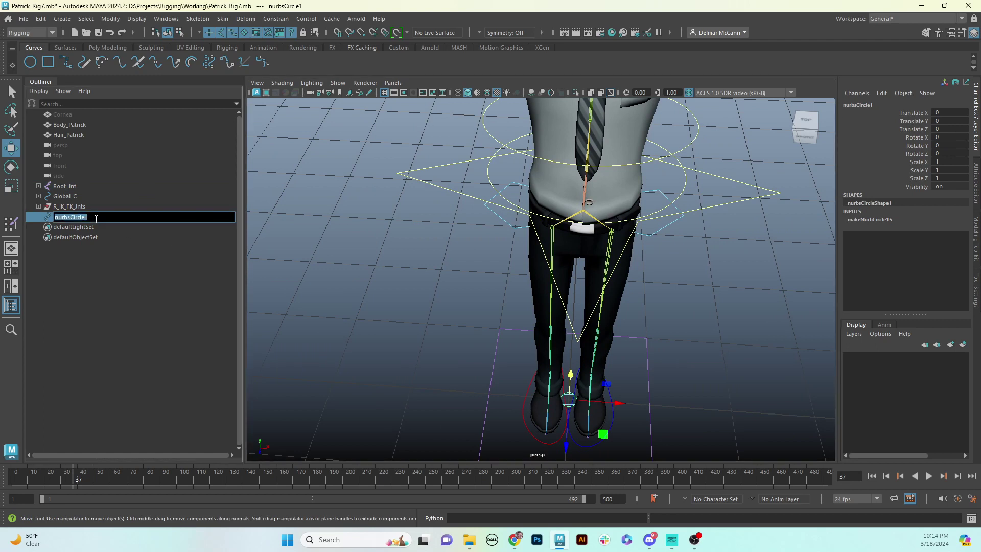
{"action": "type", "text": "L_BrowInner_C"}
{"action": "key", "text": "Return"}
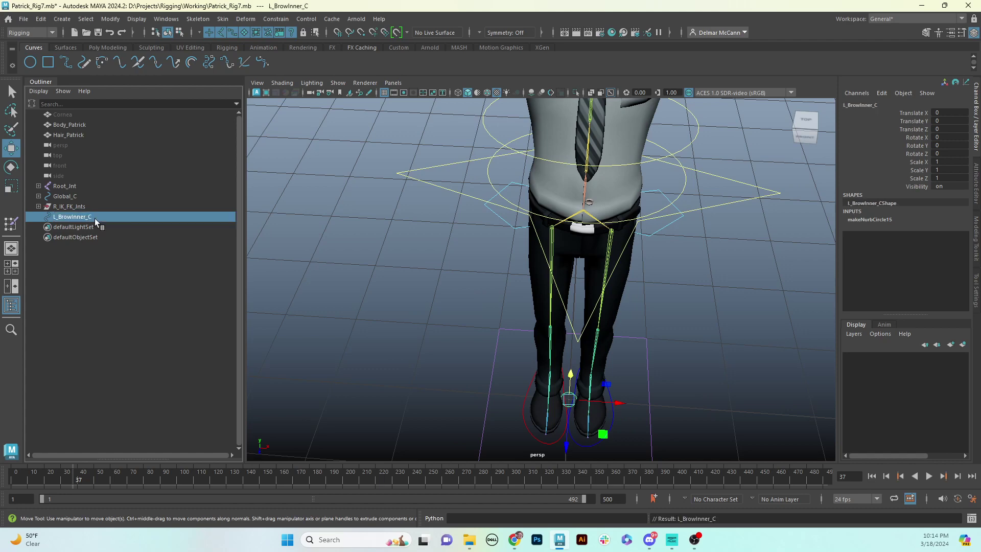
Step: Group the L_BrowInner_C circle on its own and name the group L_BrowInner_C_GRP
{"action": "left_click", "coordinate": [89, 227]}
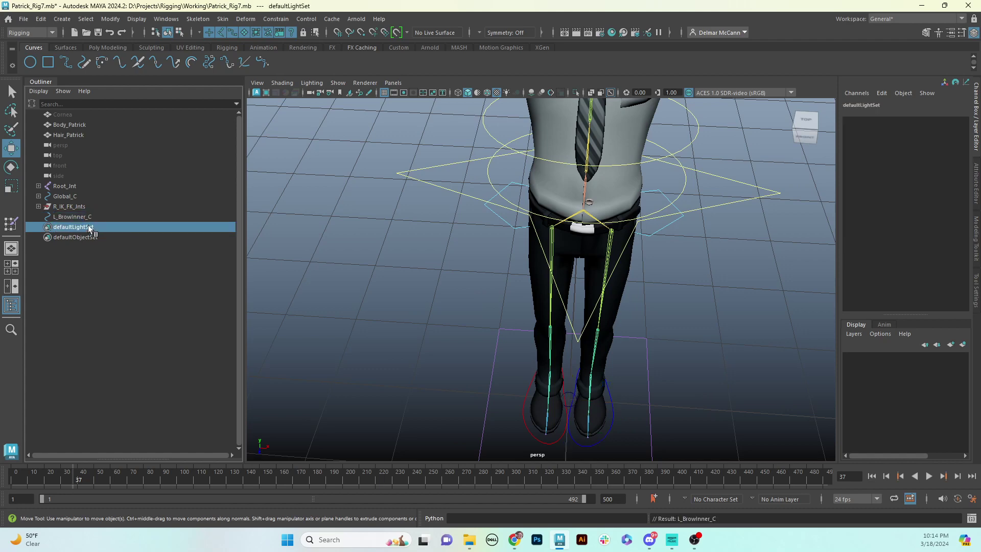
{"action": "left_click", "coordinate": [85, 216]}
{"action": "key", "text": "ctrl+g"}
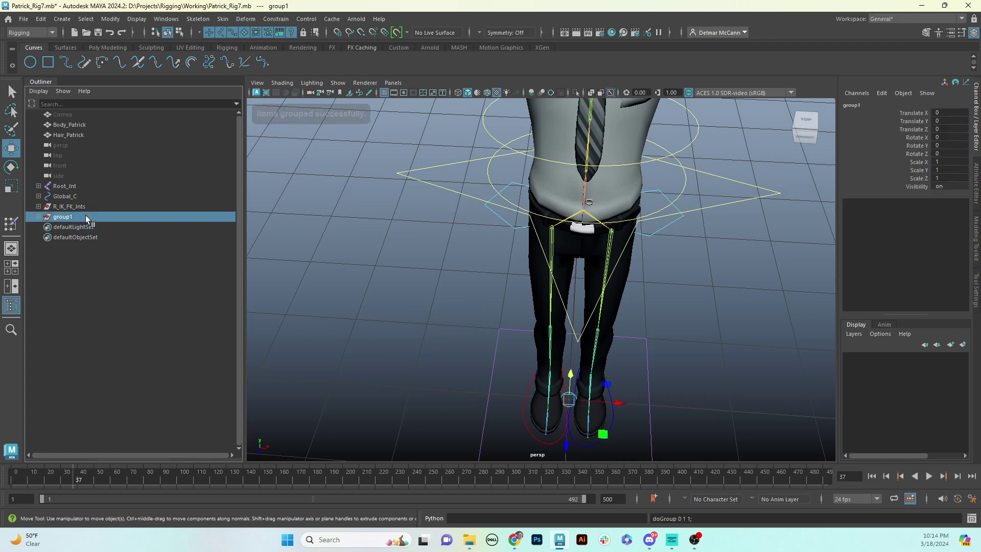
{"action": "double_click", "coordinate": [85, 217]}
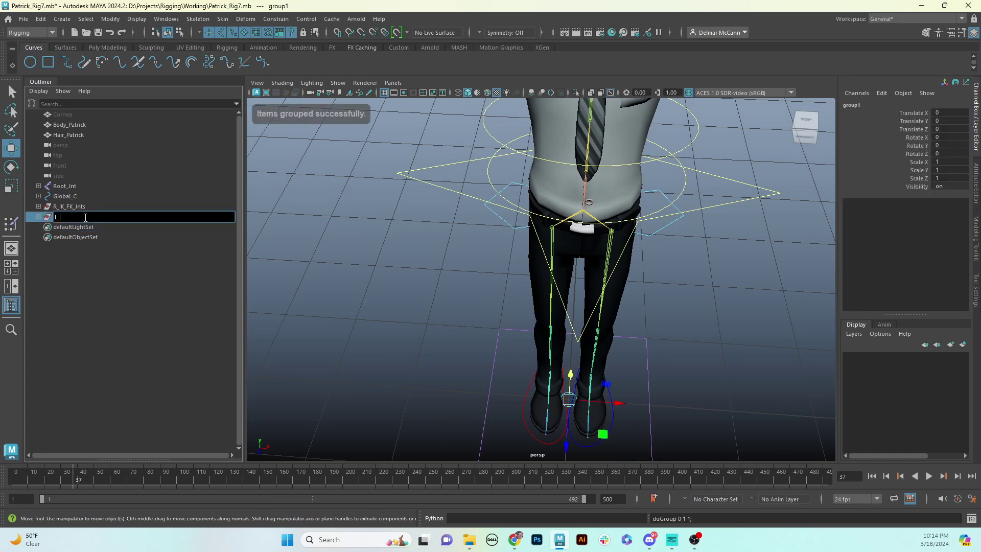
{"action": "type", "text": "L_BrowInner_C_GRP"}
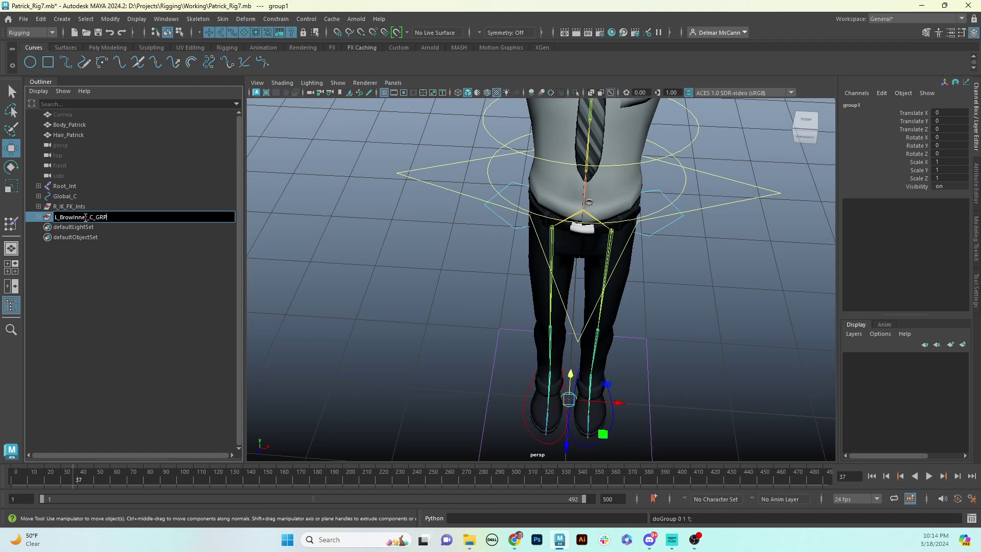
{"action": "key", "text": "Return"}
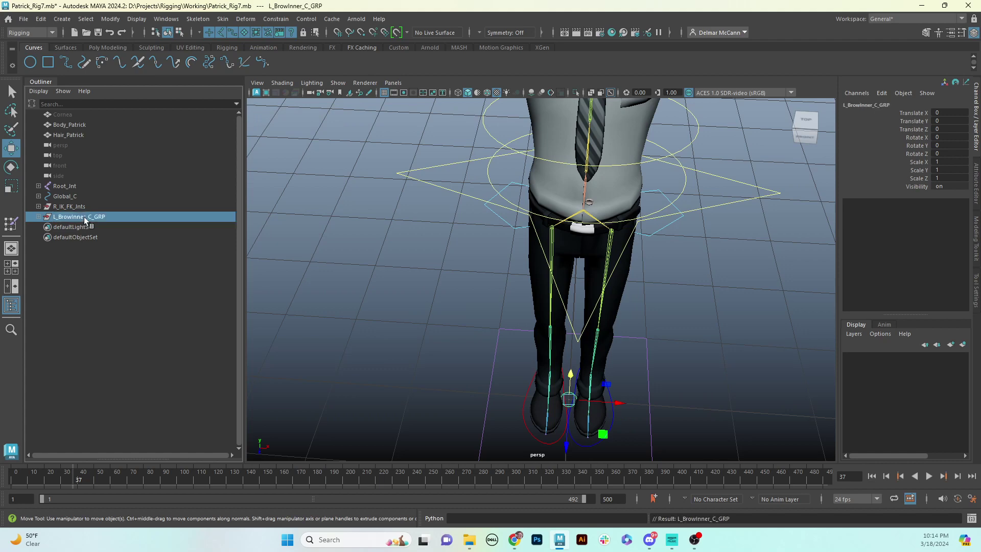
Step: Move L_BrowInner_C_GRP up from the floor and snap it near the inner end of the left eyebrow
{"action": "scroll", "coordinate": [635, 358], "scroll_direction": "down", "scroll_amount": 3}
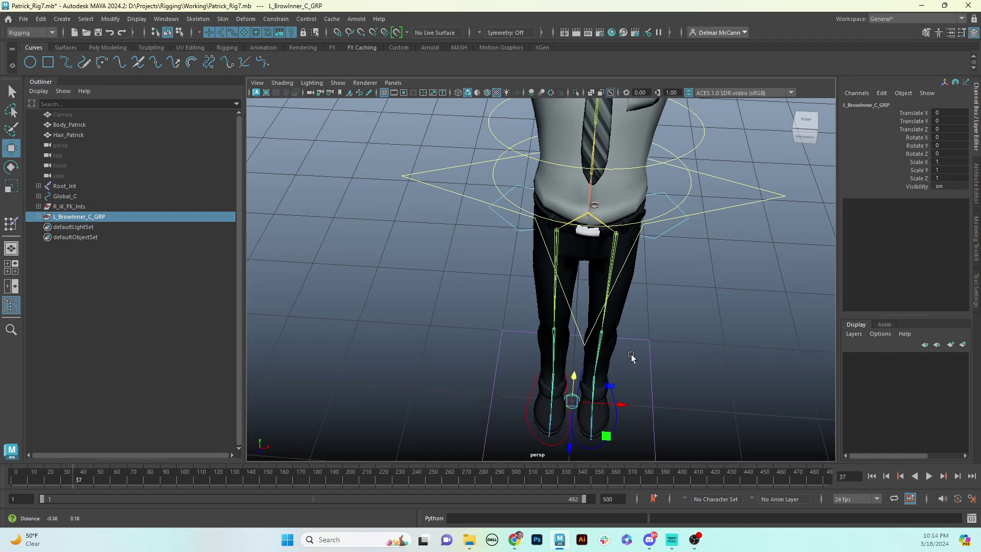
{"action": "scroll", "coordinate": [683, 379], "scroll_direction": "down", "scroll_amount": 2}
{"action": "scroll", "coordinate": [508, 386], "scroll_direction": "down", "scroll_amount": 2}
{"action": "middle_click_drag", "start_coordinate": [606, 397], "coordinate": [613, 404], "text": "alt"}
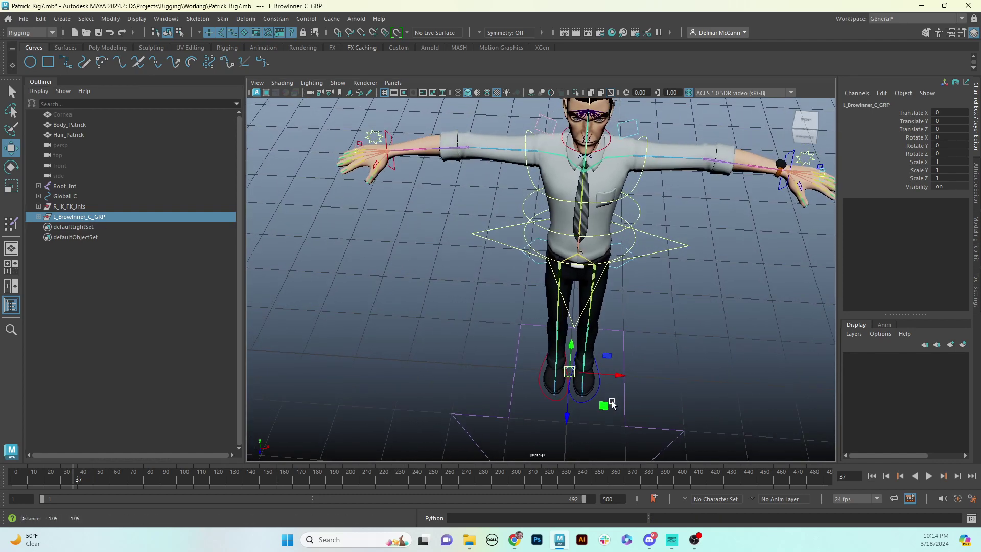
{"action": "key", "text": "v"}
{"action": "left_click_drag", "start_coordinate": [575, 374], "coordinate": [595, 122]}
{"action": "key", "text": "f"}
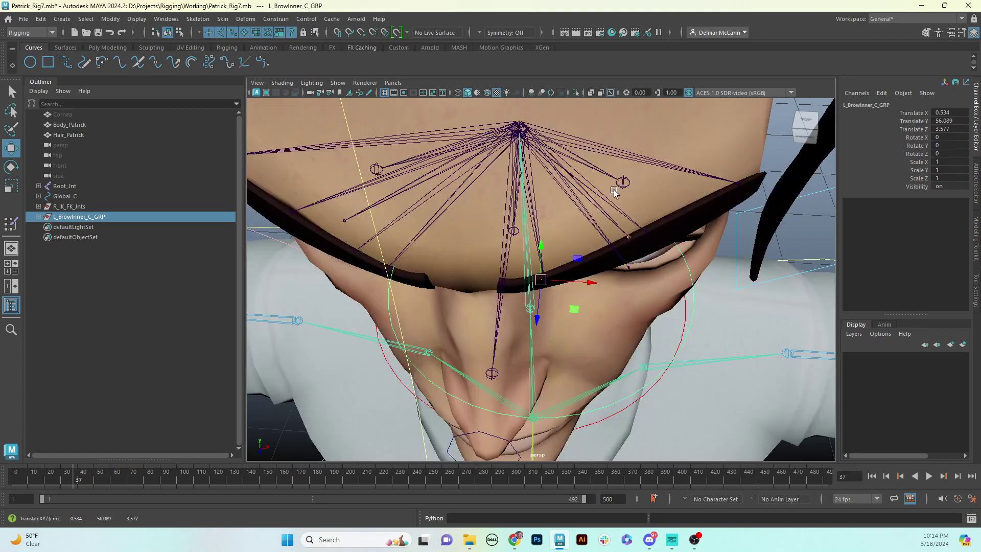
Step: Display the model in wireframe and snap L_BrowInner_C_GRP precisely onto the left inner brow joint
{"action": "left_click_drag", "start_coordinate": [612, 286], "coordinate": [615, 239], "text": "alt"}
{"action": "scroll", "coordinate": [608, 246], "scroll_direction": "down", "scroll_amount": 2}
{"action": "left_click_drag", "start_coordinate": [532, 284], "coordinate": [562, 304], "text": "alt"}
{"action": "mouse_move", "coordinate": [581, 305]}
{"action": "left_mouse_down", "text": "alt"}
{"action": "mouse_move", "coordinate": [591, 309]}
{"action": "mouse_move", "coordinate": [584, 314]}
{"action": "left_mouse_up", "text": "alt"}
{"action": "key", "text": "v"}
{"action": "left_click_drag", "start_coordinate": [545, 279], "coordinate": [662, 266]}
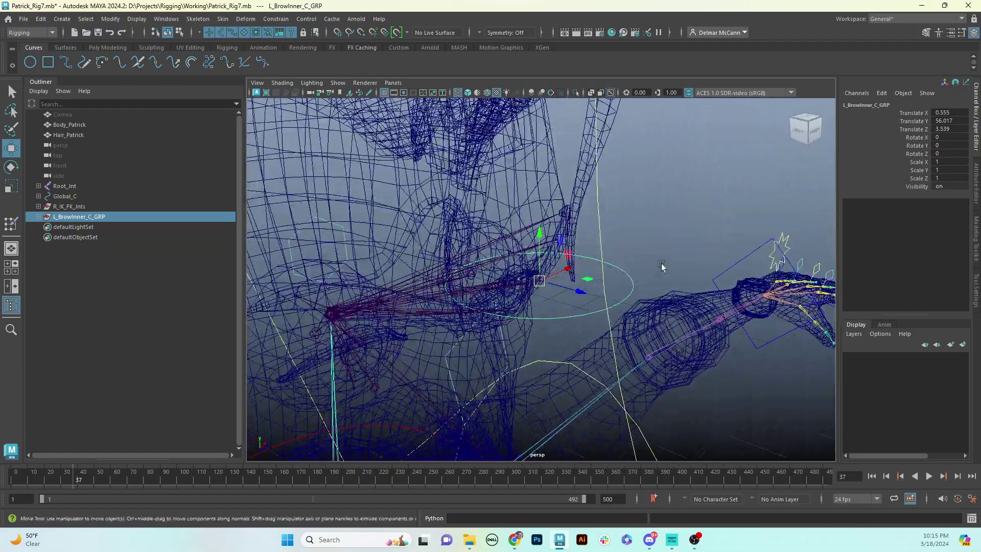
Step: Rotate the L_BrowInner_C control vertices, cv[0:7], upright to face forward and scale them down to fit the inner brow
{"action": "left_click", "coordinate": [663, 265]}
{"action": "left_click", "coordinate": [621, 286]}
{"action": "left_click_drag", "start_coordinate": [612, 297], "coordinate": [616, 288], "text": "alt"}
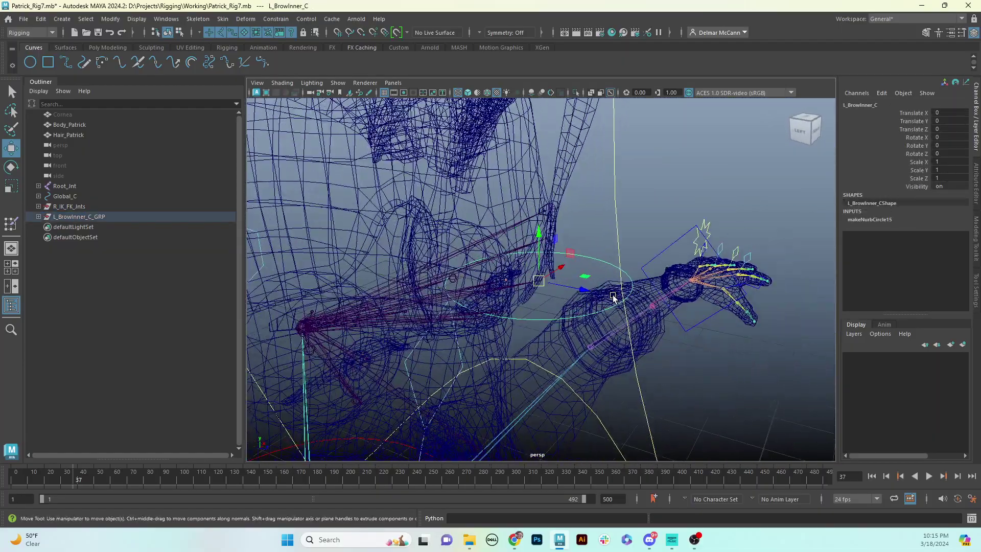
{"action": "key", "text": "F8"}
{"action": "left_click_drag", "start_coordinate": [380, 192], "coordinate": [518, 364]}
{"action": "key", "text": "e"}
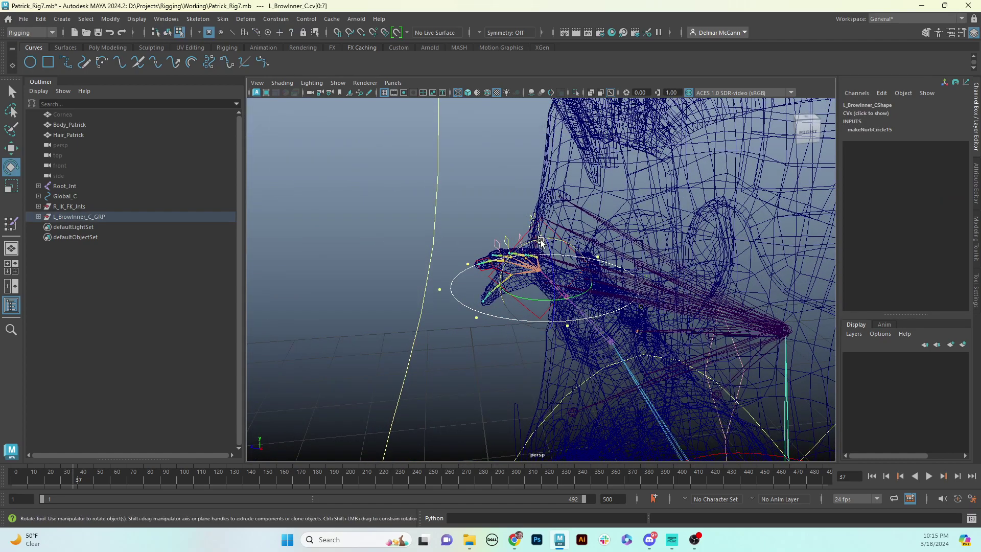
{"action": "mouse_move", "coordinate": [541, 243]}
{"action": "left_mouse_down"}
{"action": "mouse_move", "coordinate": [476, 269]}
{"action": "mouse_move", "coordinate": [586, 278]}
{"action": "mouse_move", "coordinate": [431, 317]}
{"action": "left_mouse_up"}
{"action": "key", "text": "r"}
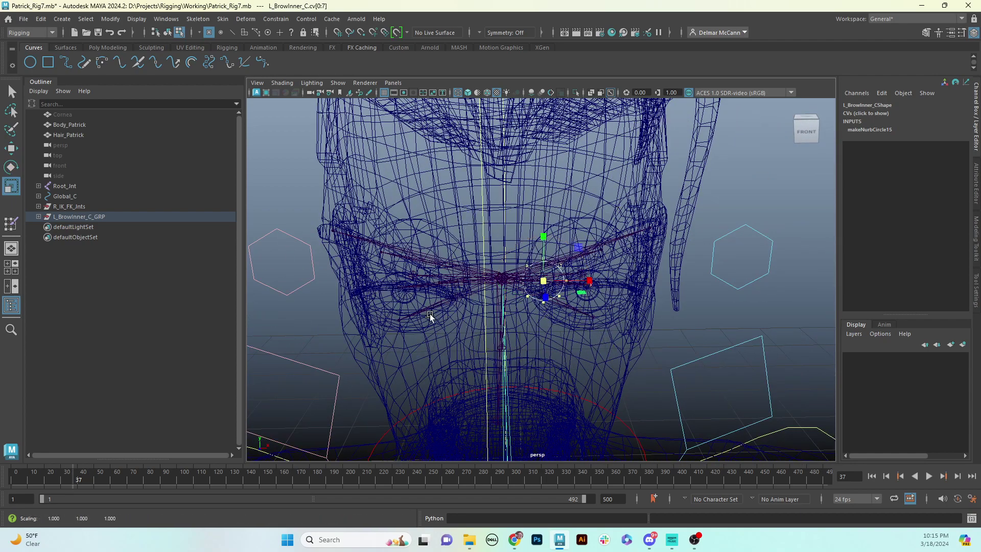
Step: Restore textured shading and object selection, and duplicate L_BrowInner_C_GRP twice
{"action": "key", "text": "6"}
{"action": "mouse_move", "coordinate": [544, 318]}
{"action": "left_mouse_down", "text": "alt"}
{"action": "mouse_move", "coordinate": [516, 293]}
{"action": "mouse_move", "coordinate": [537, 284]}
{"action": "mouse_move", "coordinate": [491, 296]}
{"action": "mouse_move", "coordinate": [515, 305]}
{"action": "mouse_move", "coordinate": [500, 303]}
{"action": "left_mouse_up", "text": "alt"}
{"action": "key", "text": "F8"}
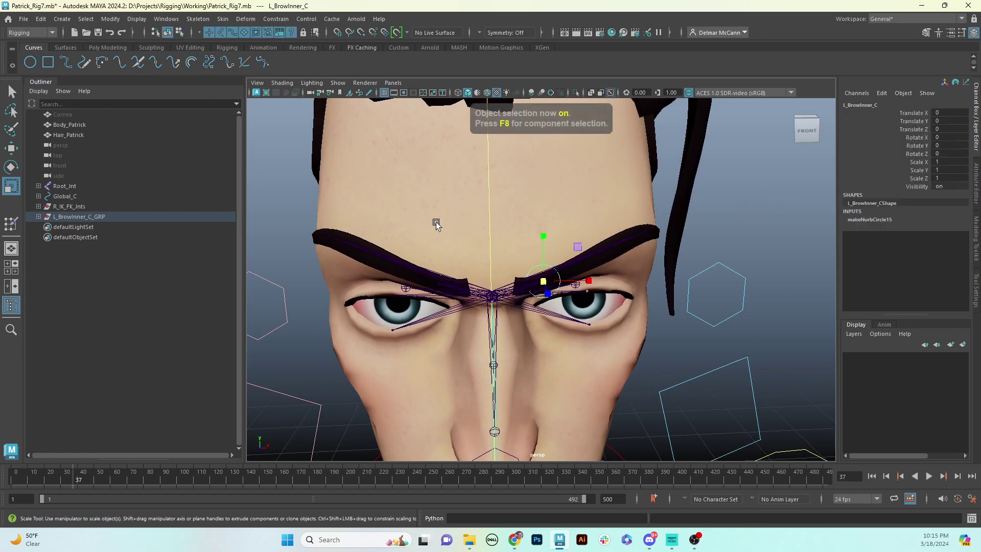
{"action": "left_click", "coordinate": [99, 217]}
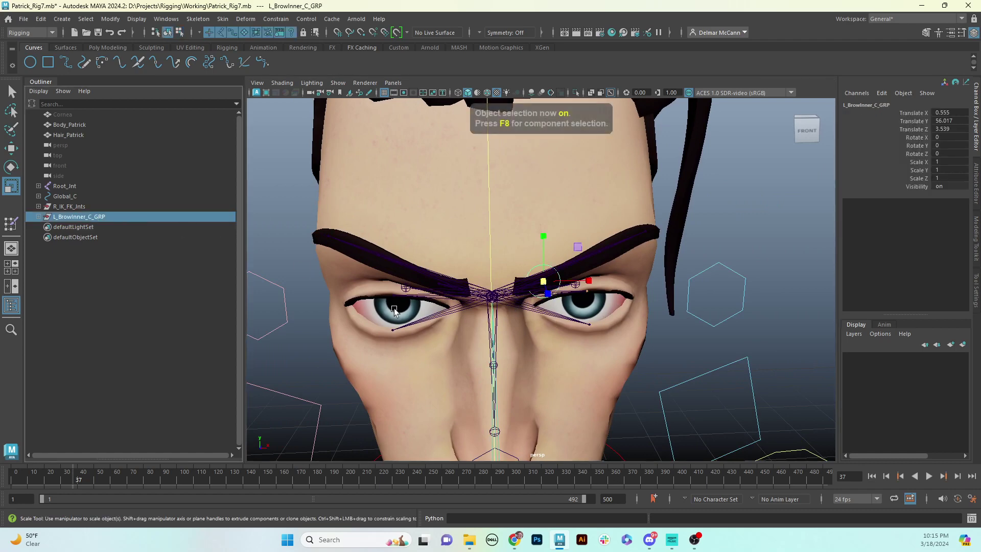
{"action": "left_click_drag", "start_coordinate": [587, 313], "coordinate": [592, 258], "text": "alt"}
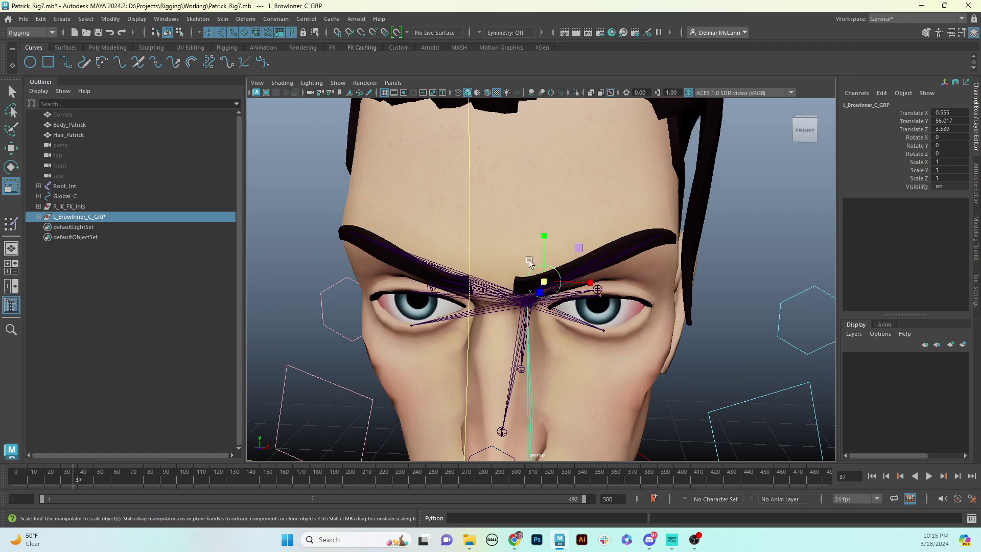
{"action": "key", "text": "ctrl+d"}
{"action": "key", "text": "ctrl+d"}
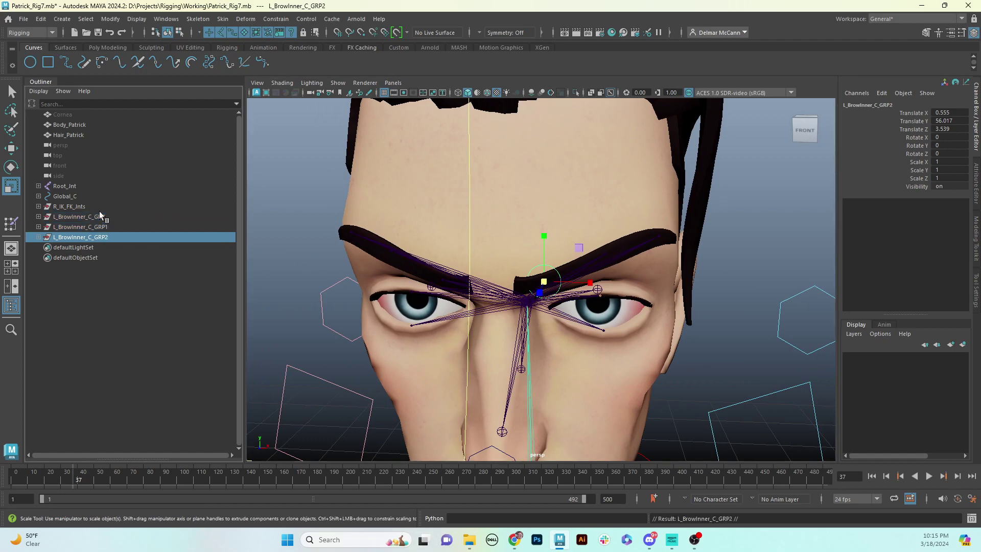
Step: Rename the first duplicate group L_BrowMid_C_GRP and the circle inside it L_BrowMid_C
{"action": "double_click", "coordinate": [113, 226]}
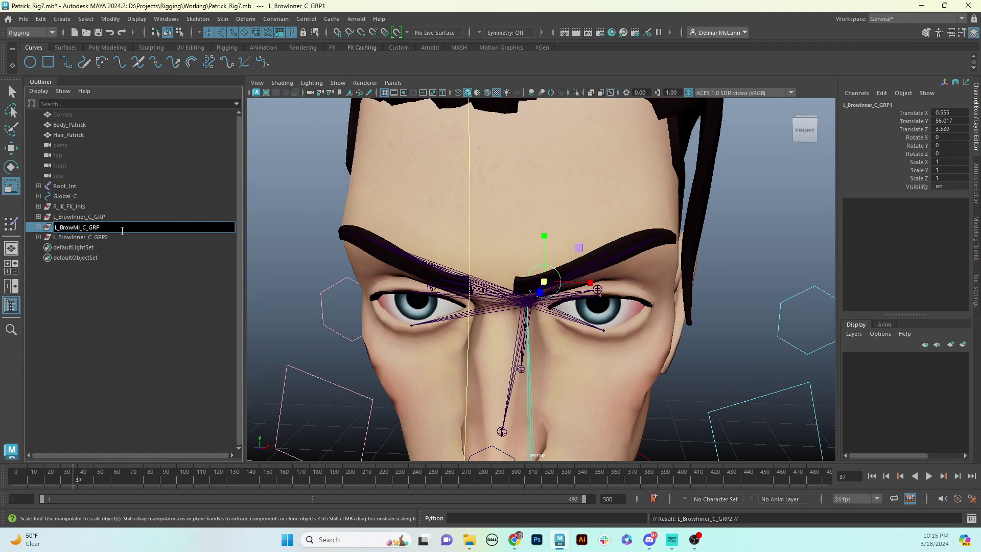
{"action": "key", "text": "Return"}
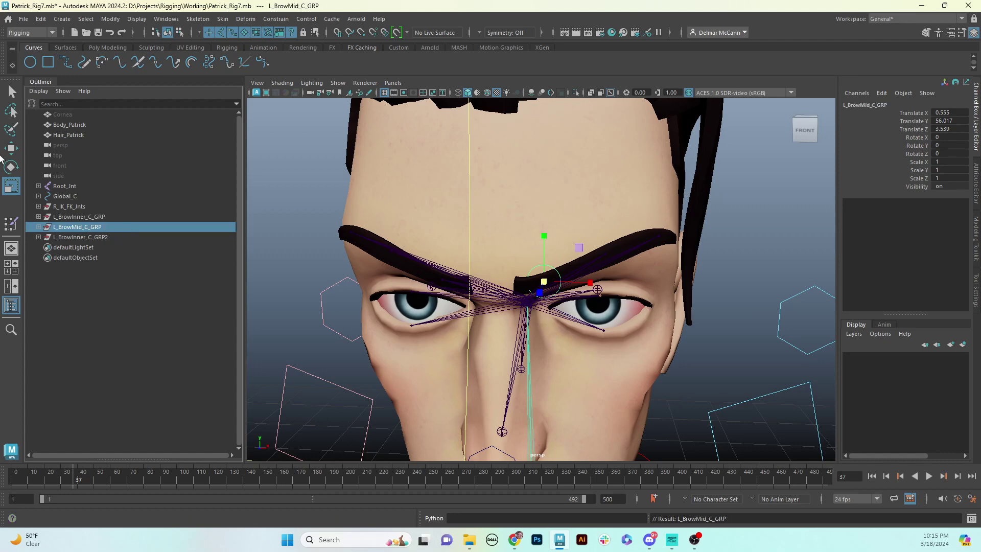
{"action": "left_click", "coordinate": [39, 227]}
{"action": "left_click", "coordinate": [88, 237]}
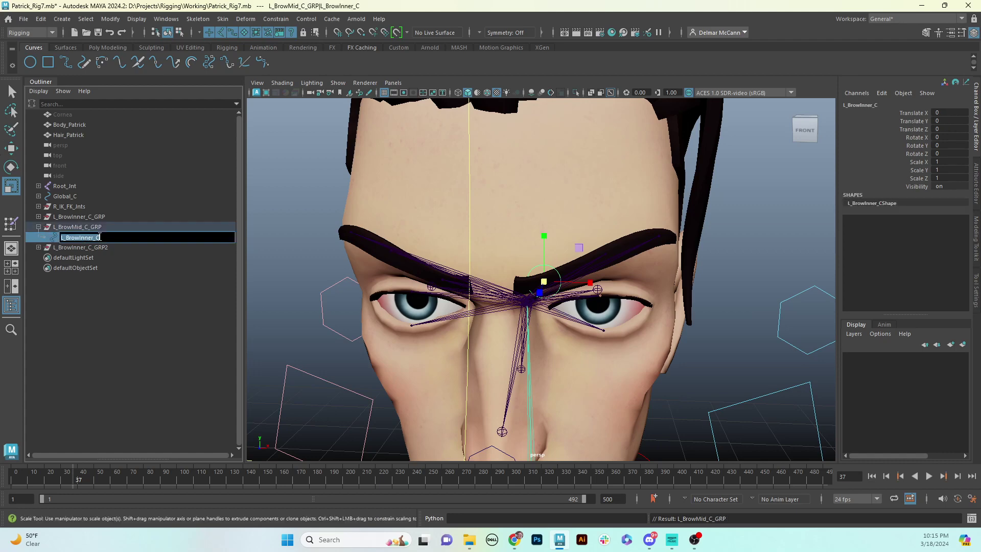
{"action": "double_click", "coordinate": [96, 237]}
{"action": "type", "text": "Mid"}
{"action": "key", "text": "Return"}
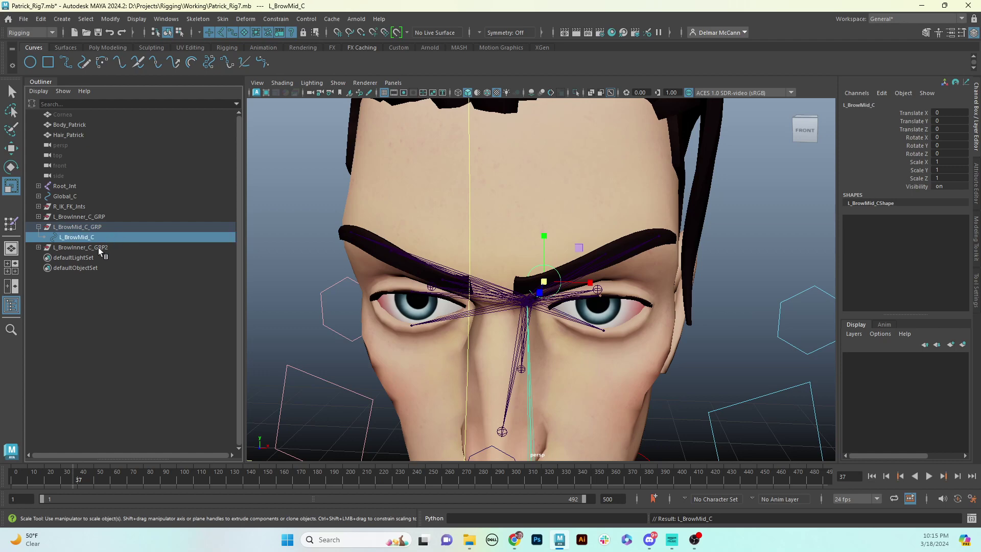
Step: Rename the second duplicate group L_BrowOuter_C_GRP and the circle inside it L_BrowOuter_C
{"action": "left_click", "coordinate": [98, 248]}
{"action": "double_click", "coordinate": [115, 248]}
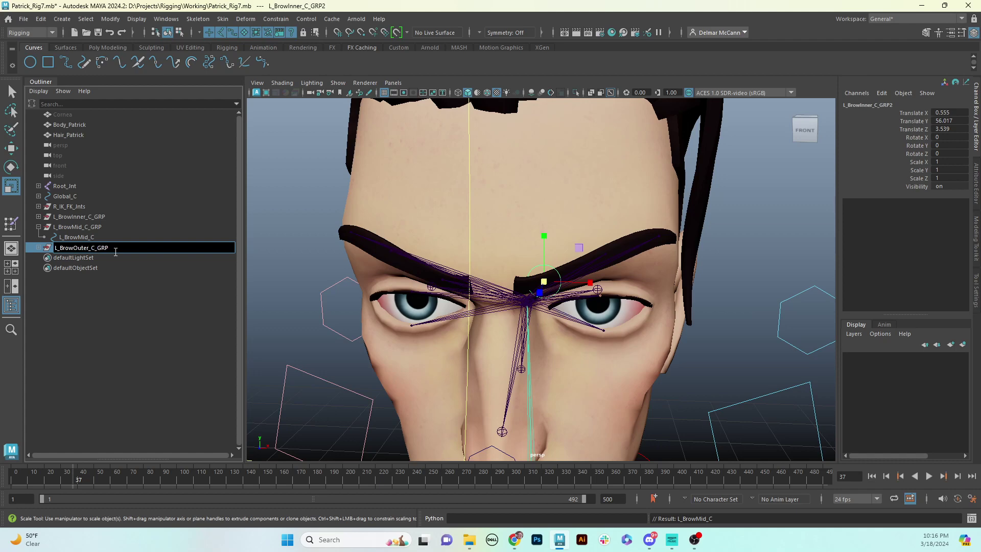
{"action": "key", "text": "Return"}
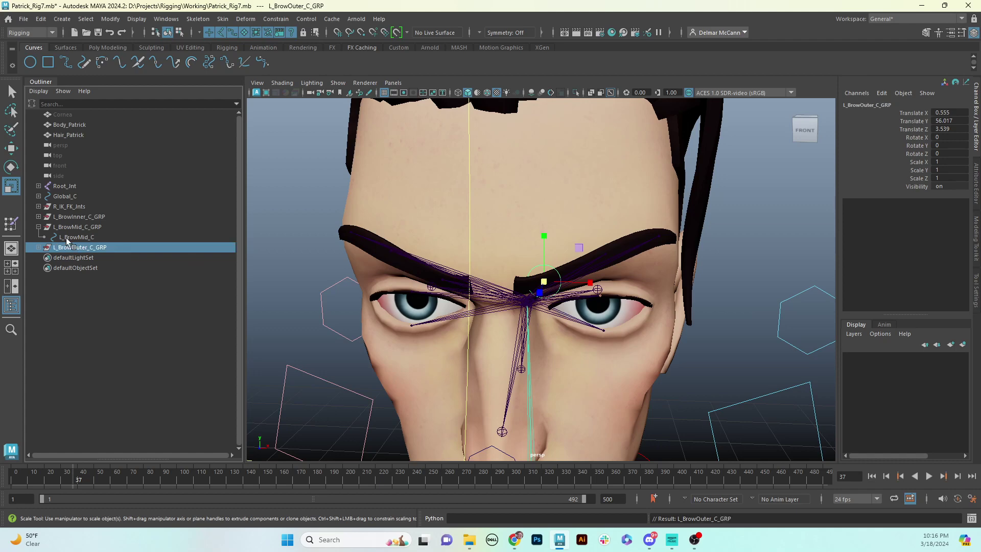
{"action": "left_click", "coordinate": [39, 248]}
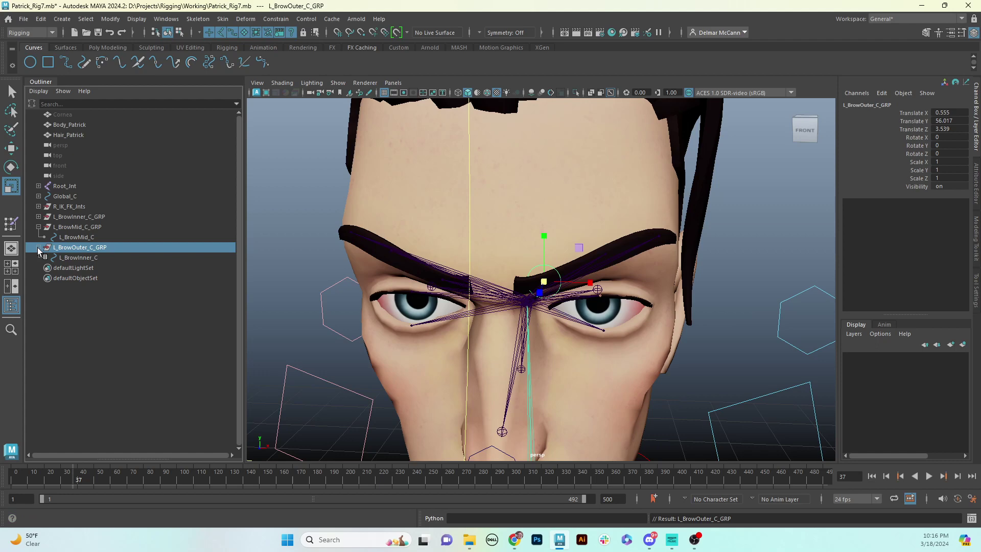
{"action": "double_click", "coordinate": [76, 258]}
{"action": "left_click", "coordinate": [94, 260]}
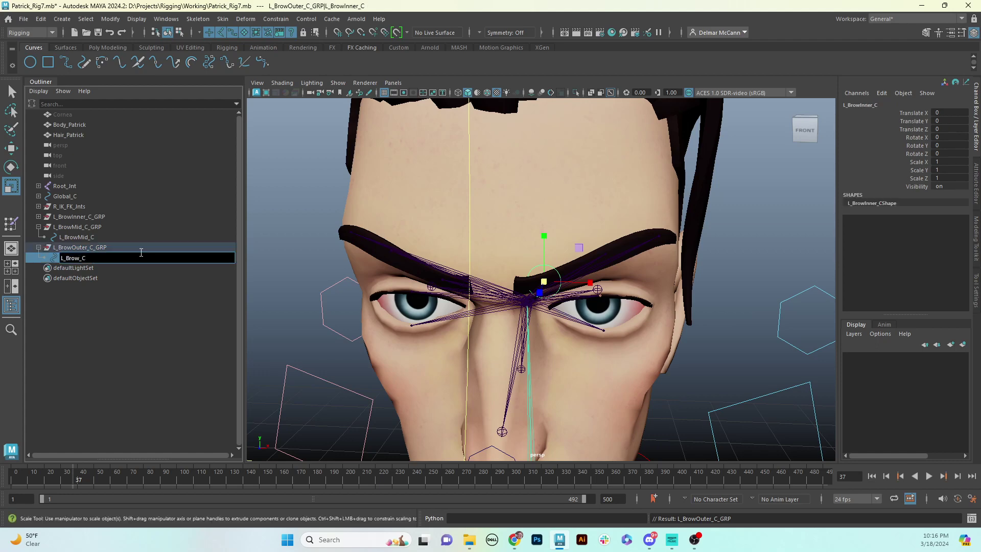
{"action": "type", "text": "Outer"}
{"action": "key", "text": "Return"}
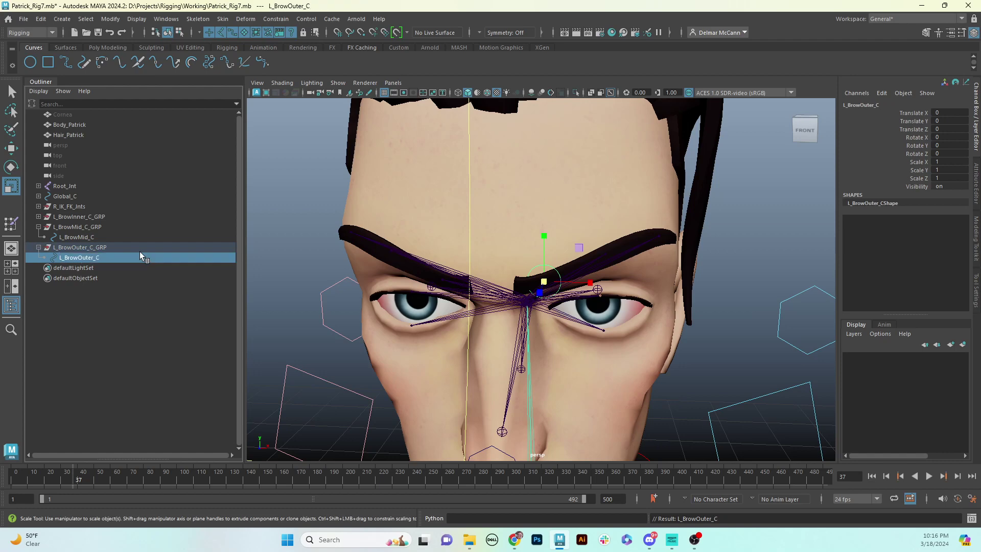
Step: Snap L_BrowMid_C_GRP onto the left middle brow joint and display the model shaded without textures
{"action": "left_click", "coordinate": [80, 228]}
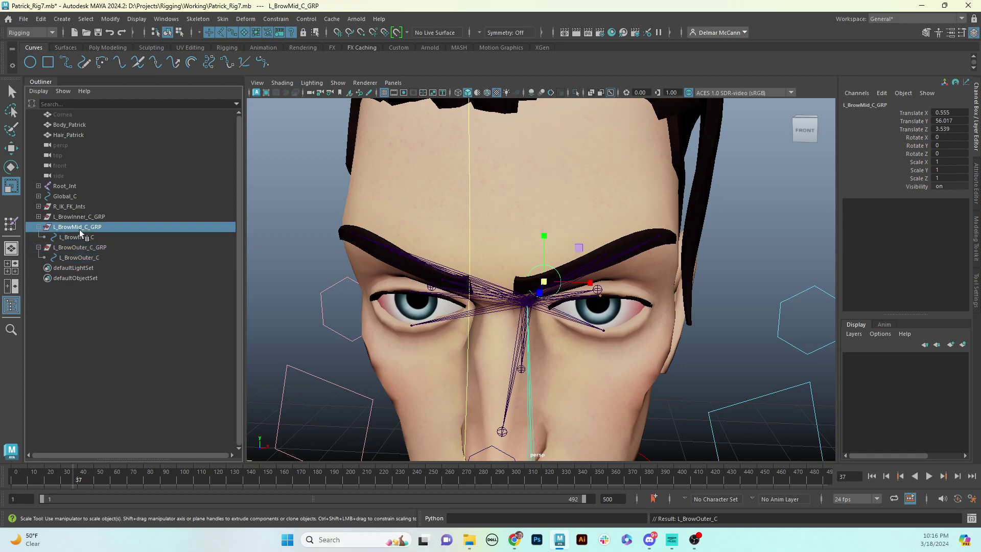
{"action": "middle_click_drag", "start_coordinate": [487, 286], "coordinate": [478, 294], "text": "alt"}
{"action": "key", "text": "w"}
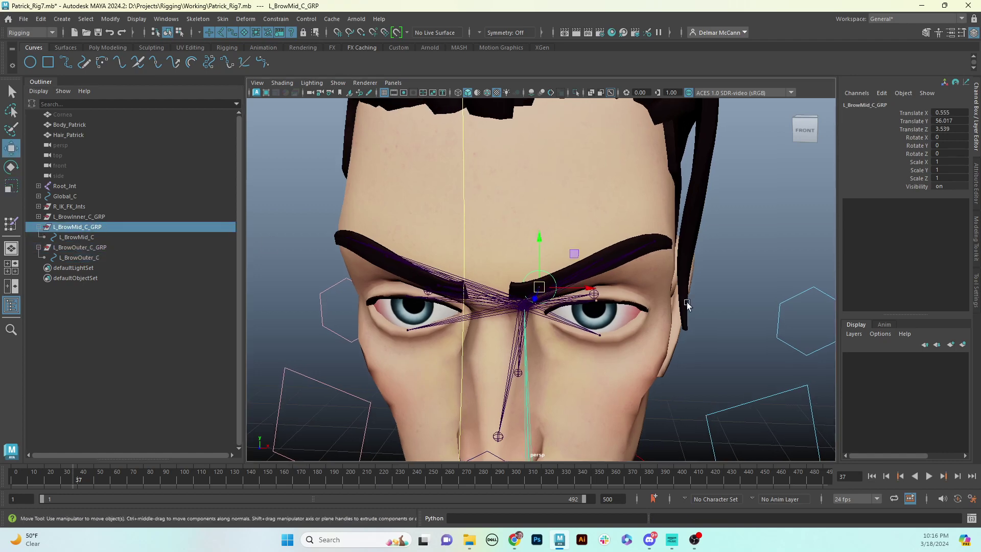
{"action": "middle_click_drag", "start_coordinate": [685, 300], "coordinate": [594, 318], "text": "alt"}
{"action": "key", "text": "v"}
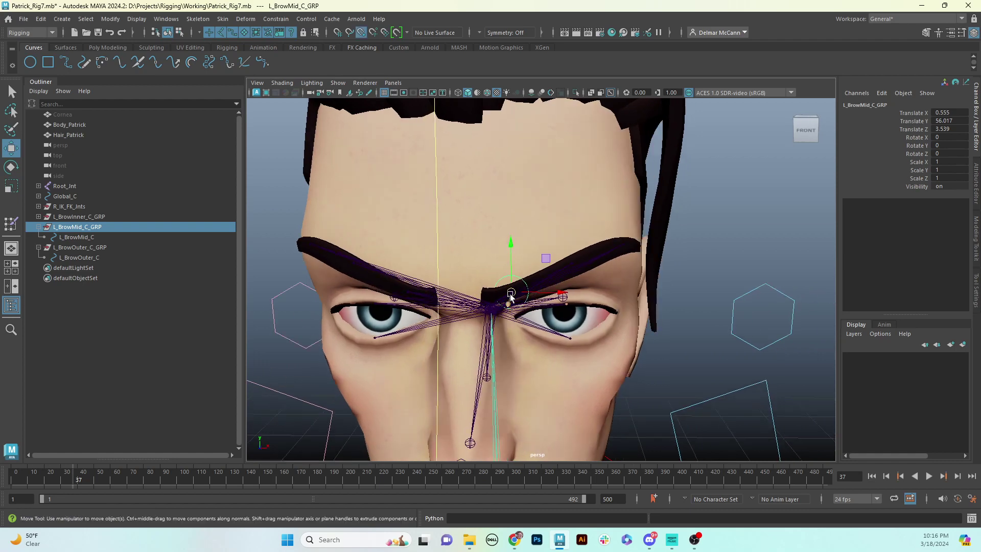
{"action": "left_click_drag", "start_coordinate": [512, 291], "coordinate": [648, 276]}
{"action": "key", "text": "v"}
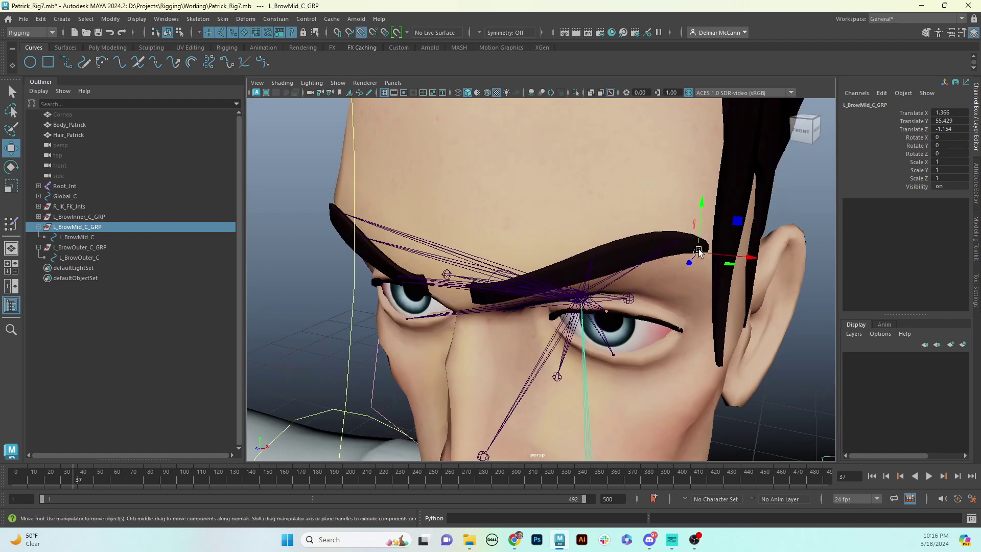
{"action": "mouse_move", "coordinate": [698, 252]}
{"action": "left_mouse_down"}
{"action": "mouse_move", "coordinate": [588, 268]}
{"action": "mouse_move", "coordinate": [591, 259]}
{"action": "mouse_move", "coordinate": [612, 270]}
{"action": "mouse_move", "coordinate": [615, 300]}
{"action": "mouse_move", "coordinate": [580, 291]}
{"action": "mouse_move", "coordinate": [618, 292]}
{"action": "mouse_move", "coordinate": [557, 292]}
{"action": "mouse_move", "coordinate": [649, 289]}
{"action": "left_mouse_up"}
{"action": "key", "text": "5"}
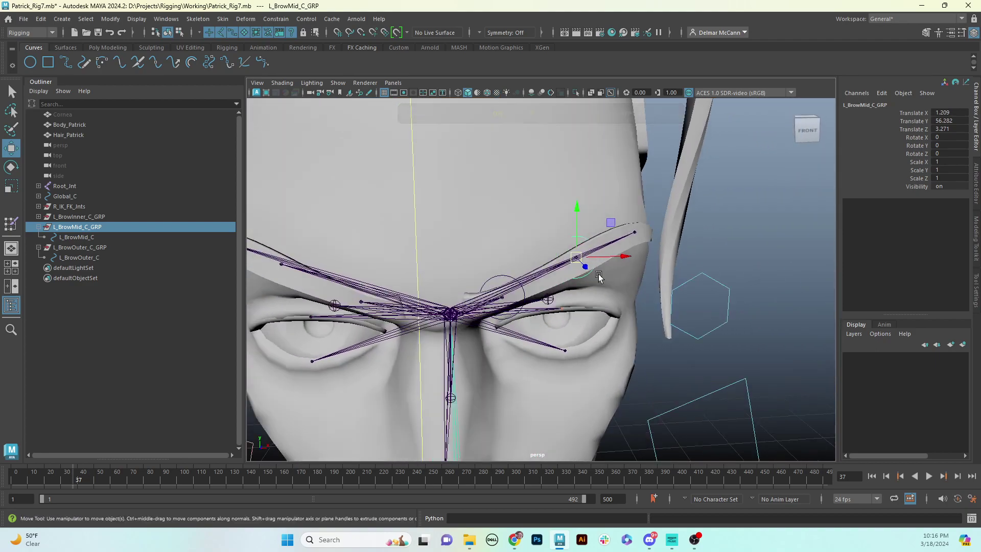
Step: Snap L_BrowOuter_C_GRP onto the left outer brow joint
{"action": "left_click", "coordinate": [81, 247]}
{"action": "mouse_move", "coordinate": [593, 300]}
{"action": "left_mouse_down", "text": "alt"}
{"action": "mouse_move", "coordinate": [601, 292]}
{"action": "mouse_move", "coordinate": [593, 291]}
{"action": "left_mouse_up", "text": "alt"}
{"action": "key", "text": "v"}
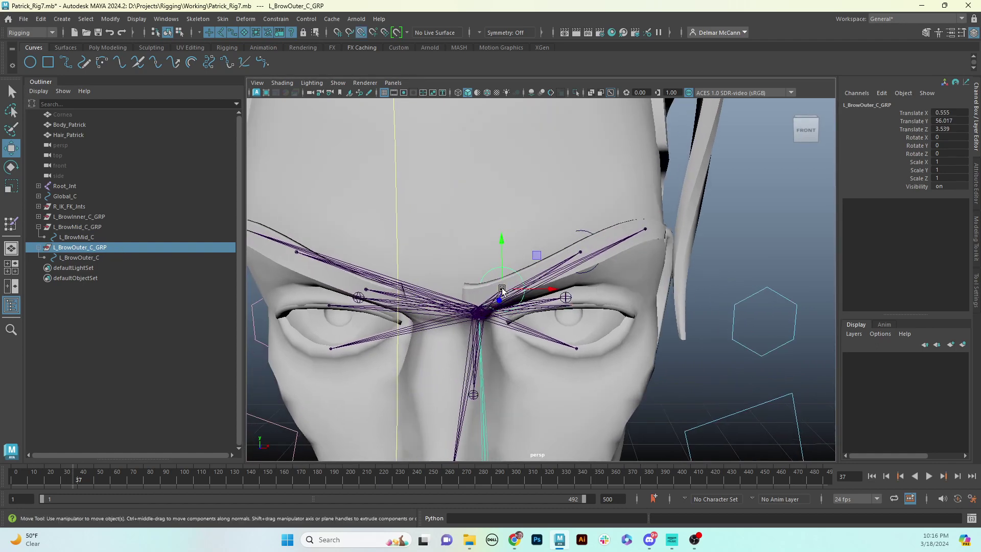
{"action": "left_click_drag", "start_coordinate": [502, 290], "coordinate": [710, 268]}
Step: Rotate the L_BrowOuter_C control vertices, cv[0:7], to follow the brow's curve and move them out in front of the outer brow
{"action": "left_click", "coordinate": [671, 234]}
{"action": "left_click", "coordinate": [629, 206]}
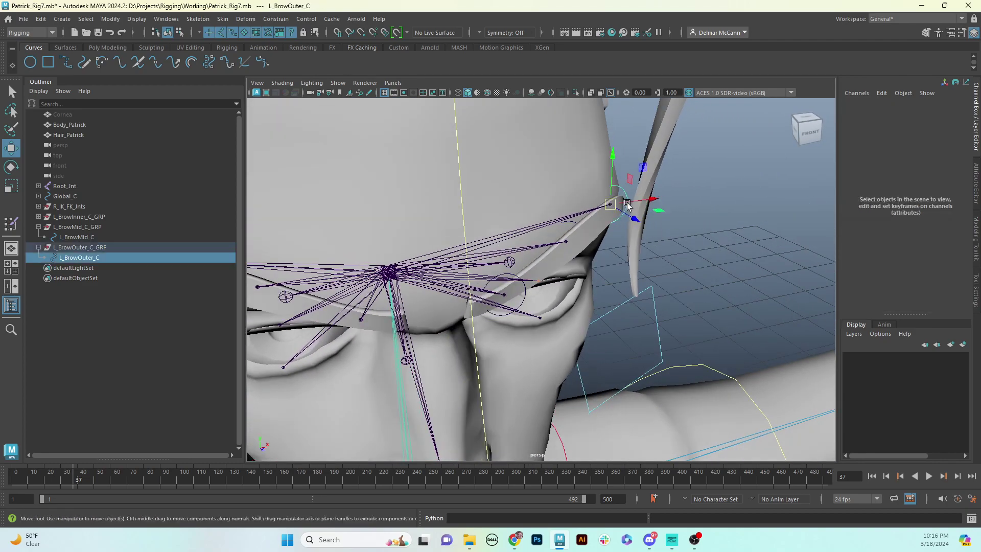
{"action": "key", "text": "F8"}
{"action": "left_click_drag", "start_coordinate": [579, 168], "coordinate": [657, 263]}
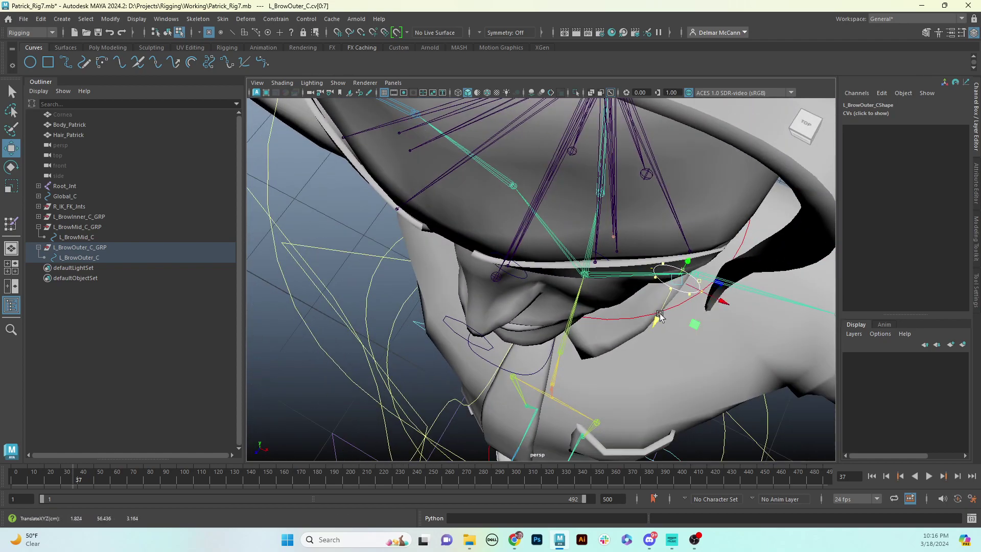
{"action": "key", "text": "e"}
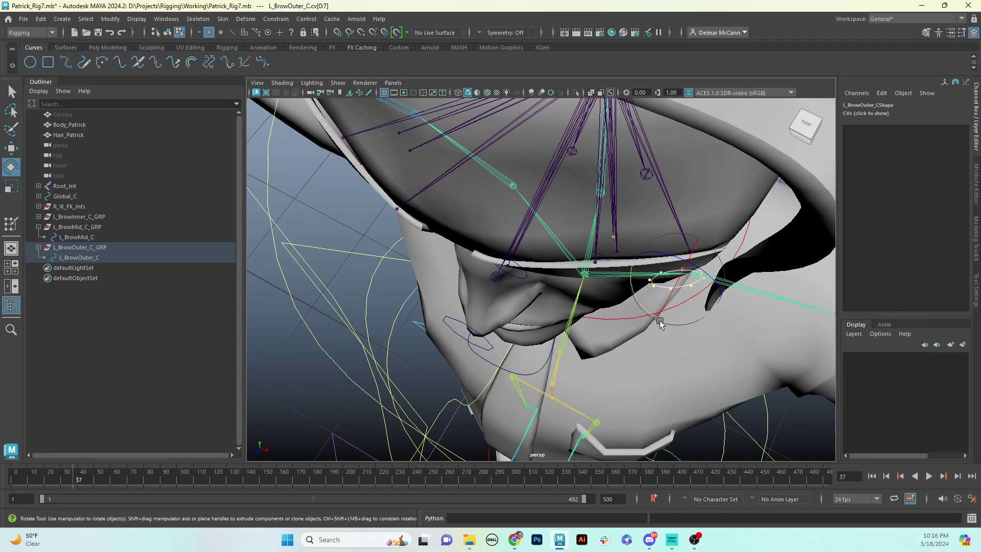
{"action": "mouse_move", "coordinate": [660, 317]}
{"action": "left_mouse_down", "text": "alt"}
{"action": "mouse_move", "coordinate": [672, 262]}
{"action": "mouse_move", "coordinate": [653, 317]}
{"action": "left_mouse_up", "text": "alt"}
{"action": "key", "text": "w"}
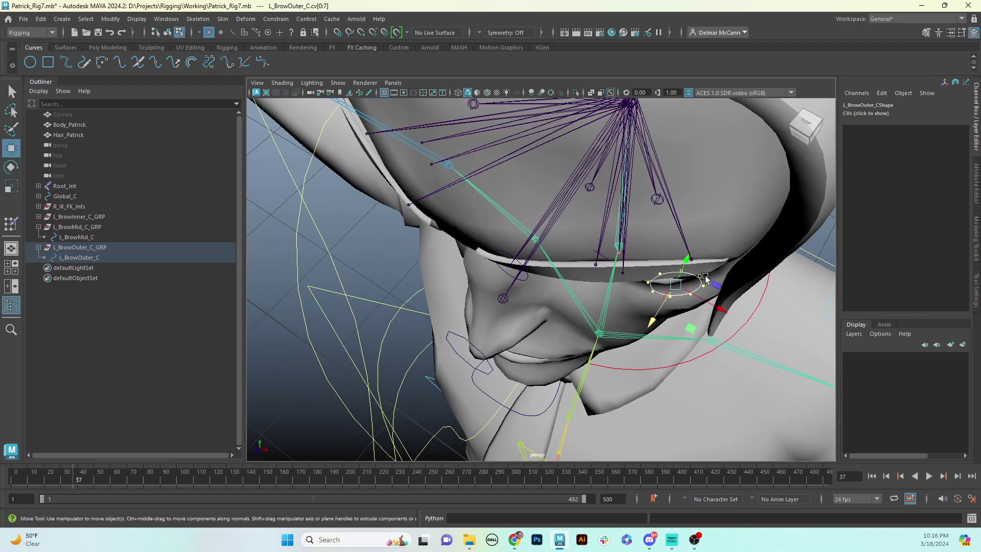
{"action": "left_click_drag", "start_coordinate": [721, 304], "coordinate": [700, 327]}
{"action": "left_click_drag", "start_coordinate": [600, 301], "coordinate": [613, 257], "text": "alt"}
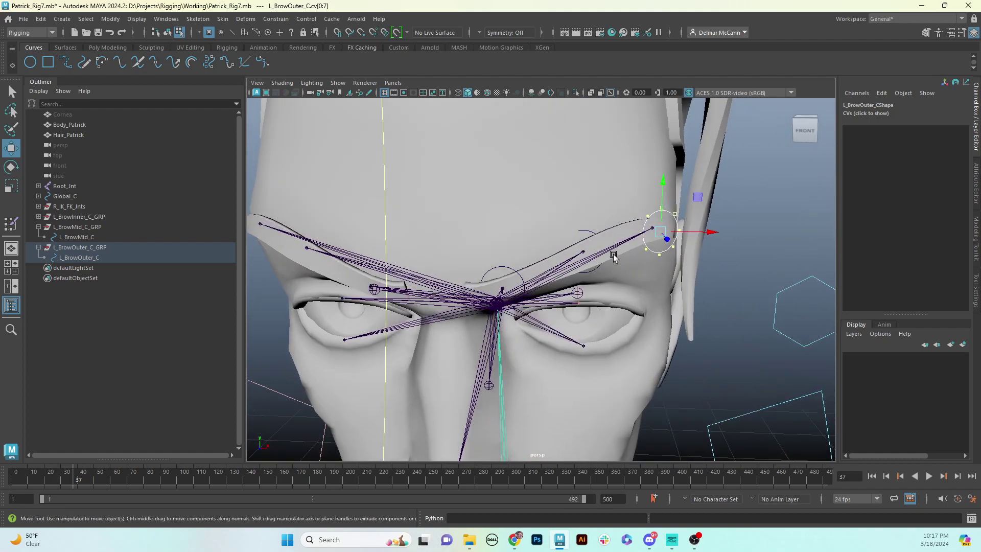
Step: Rotate and move the control vertices of the left mid and inner brow circles to sit in front of the brow surface
{"action": "left_click_drag", "start_coordinate": [499, 197], "coordinate": [406, 282]}
{"action": "key", "text": "e"}
{"action": "key", "text": "w"}
{"action": "left_click_drag", "start_coordinate": [435, 247], "coordinate": [536, 325]}
{"action": "left_click_drag", "start_coordinate": [492, 305], "coordinate": [594, 305], "text": "alt"}
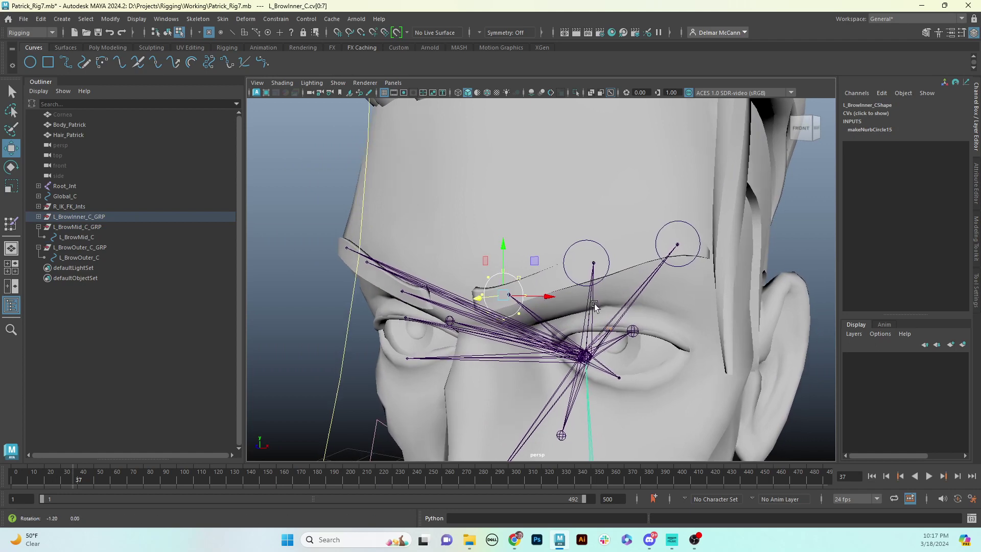
Step: Return to object selection with nothing selected, and collapse L_BrowOuter_C_GRP and L_BrowMid_C_GRP in the Outliner
{"action": "key", "text": "F8"}
{"action": "left_click", "coordinate": [800, 258]}
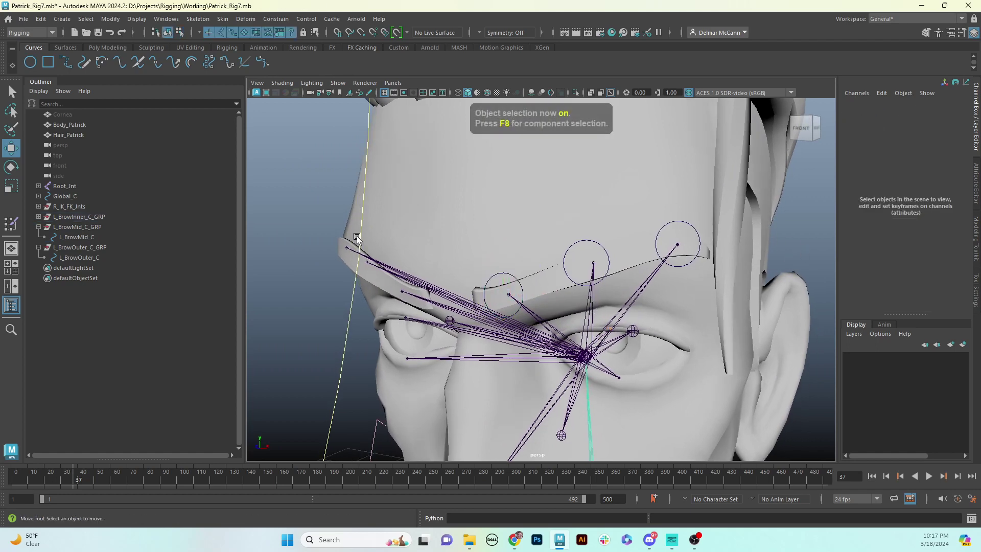
{"action": "left_click", "coordinate": [36, 248]}
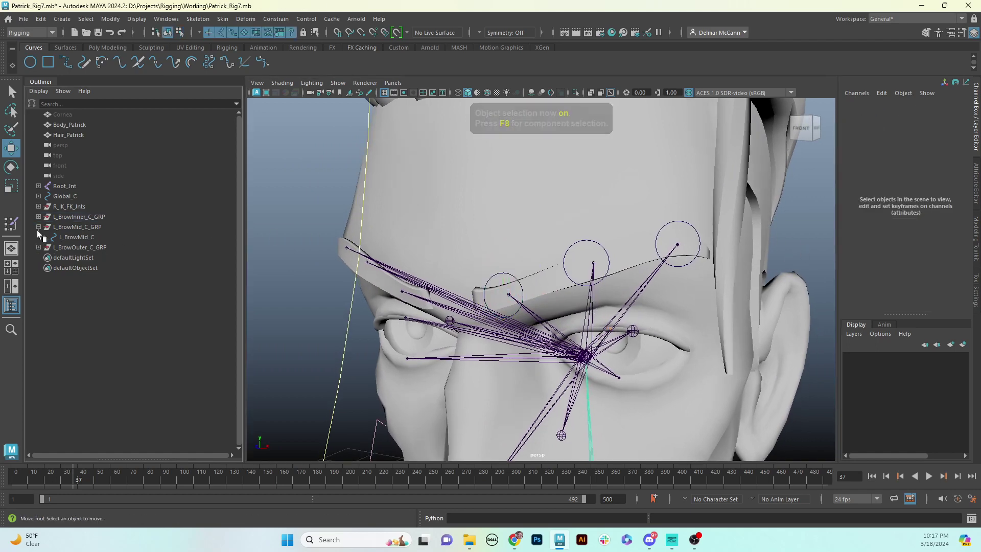
{"action": "left_click", "coordinate": [39, 227]}
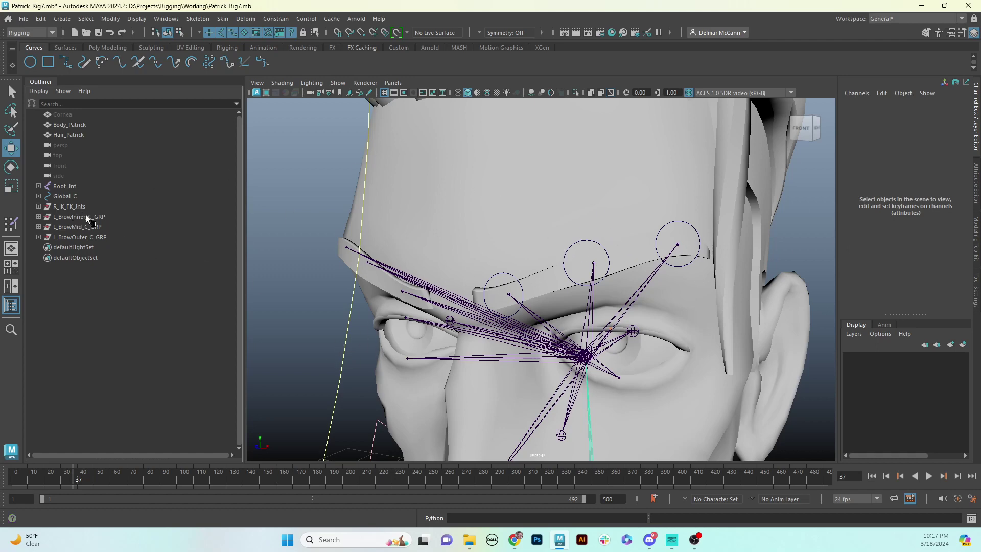
Step: Duplicate L_BrowMid_C_GRP and rename the copy L_Brow_C_GRP
{"action": "left_click", "coordinate": [77, 227]}
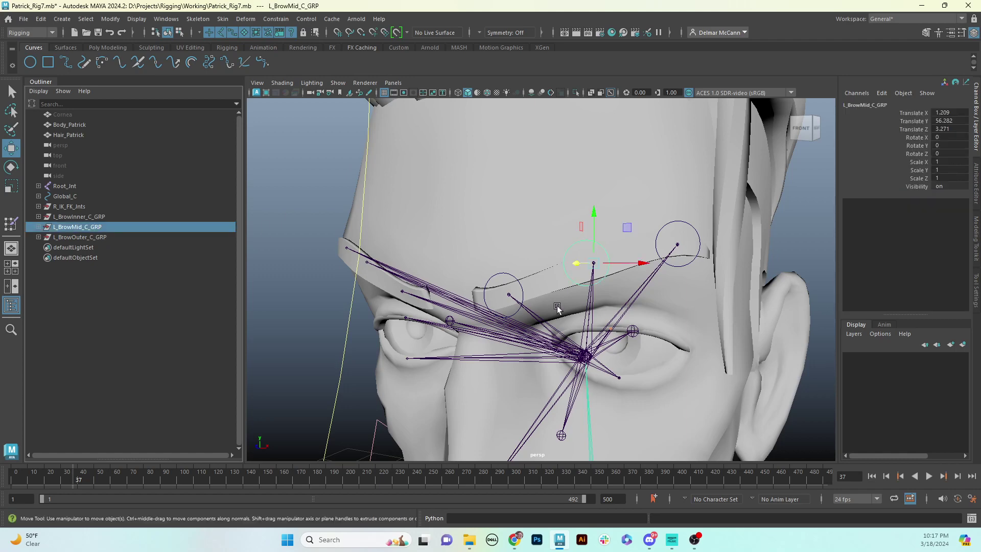
{"action": "mouse_move", "coordinate": [543, 306]}
{"action": "left_mouse_down", "text": "alt"}
{"action": "mouse_move", "coordinate": [532, 305]}
{"action": "mouse_move", "coordinate": [565, 307]}
{"action": "mouse_move", "coordinate": [548, 306]}
{"action": "left_mouse_up", "text": "alt"}
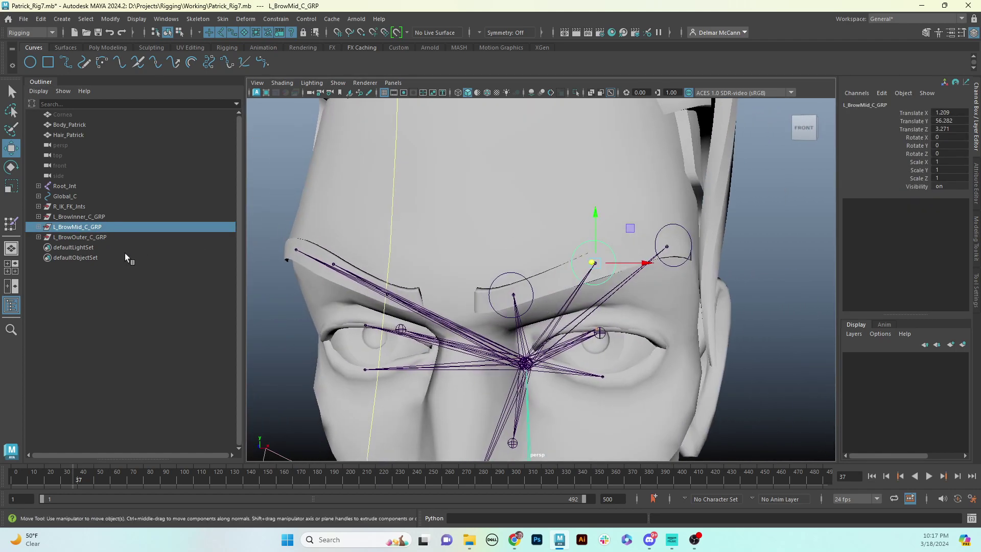
{"action": "key", "text": "ctrl+d"}
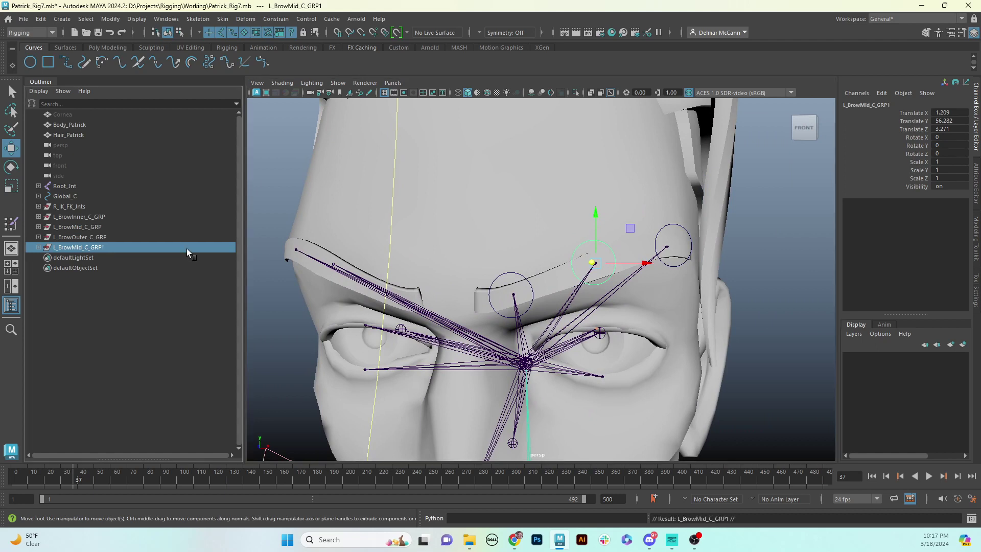
{"action": "double_click", "coordinate": [113, 249]}
{"action": "left_click", "coordinate": [115, 248]}
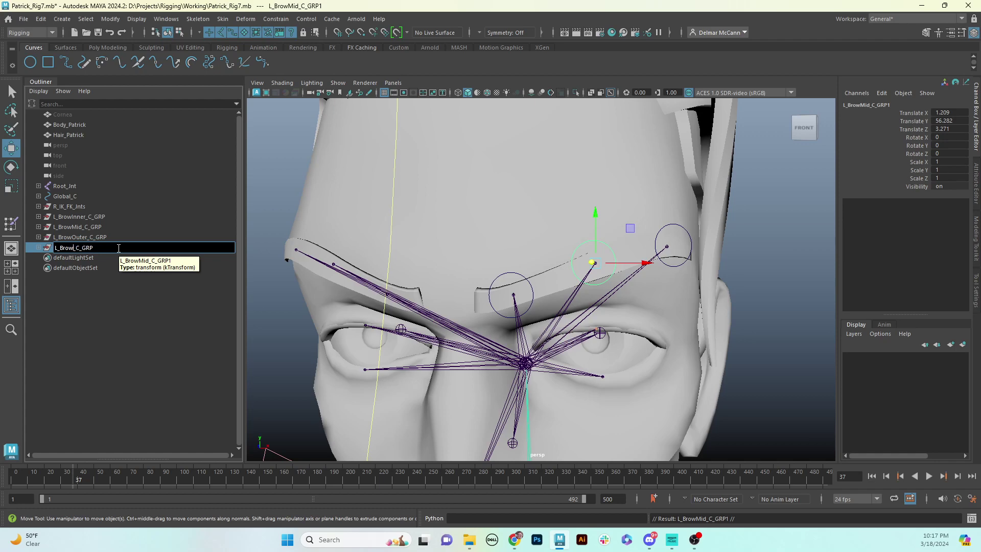
{"action": "key", "text": "Return"}
Step: Rename the circle inside L_Brow_C_GRP as L_Brow_C
{"action": "left_click", "coordinate": [39, 244]}
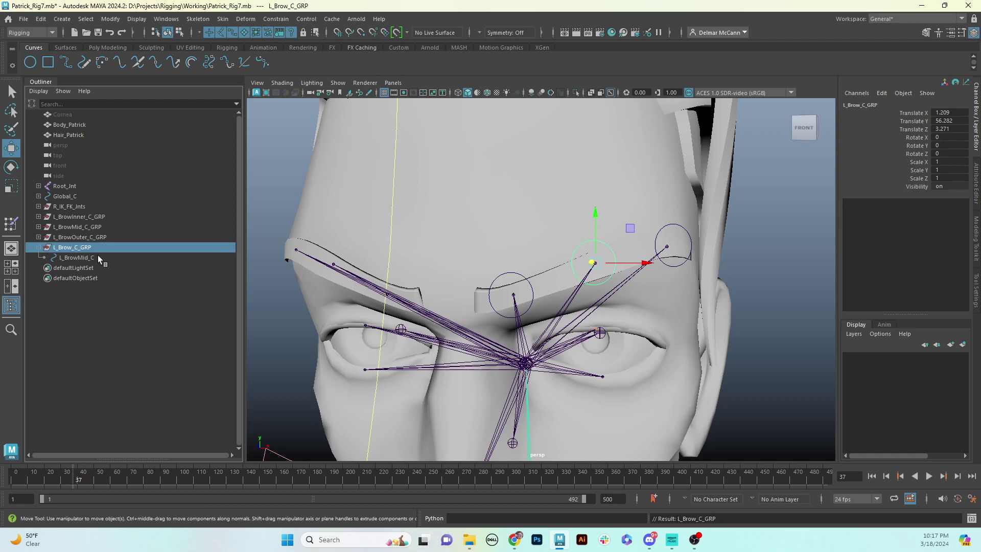
{"action": "double_click", "coordinate": [93, 258]}
{"action": "left_click", "coordinate": [110, 259]}
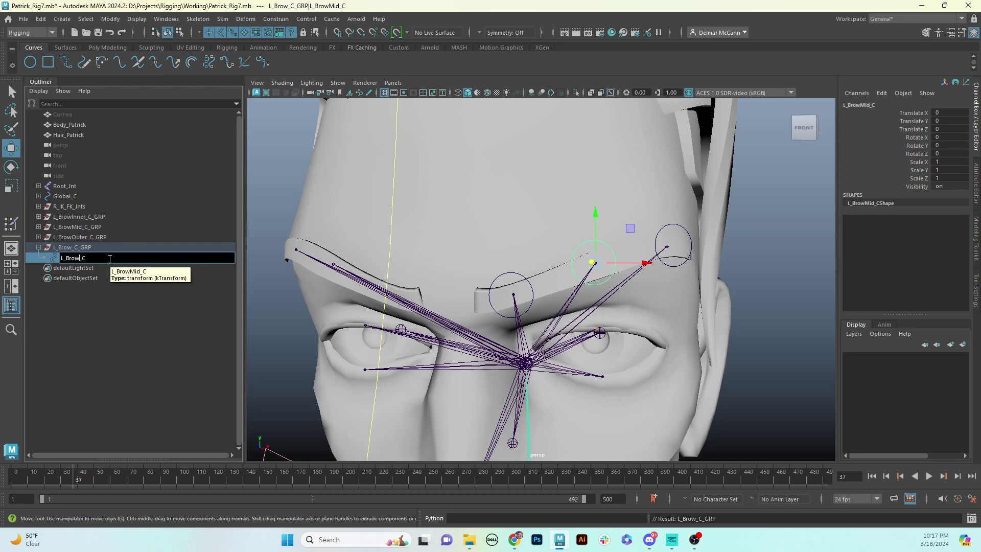
{"action": "key", "text": "Return"}
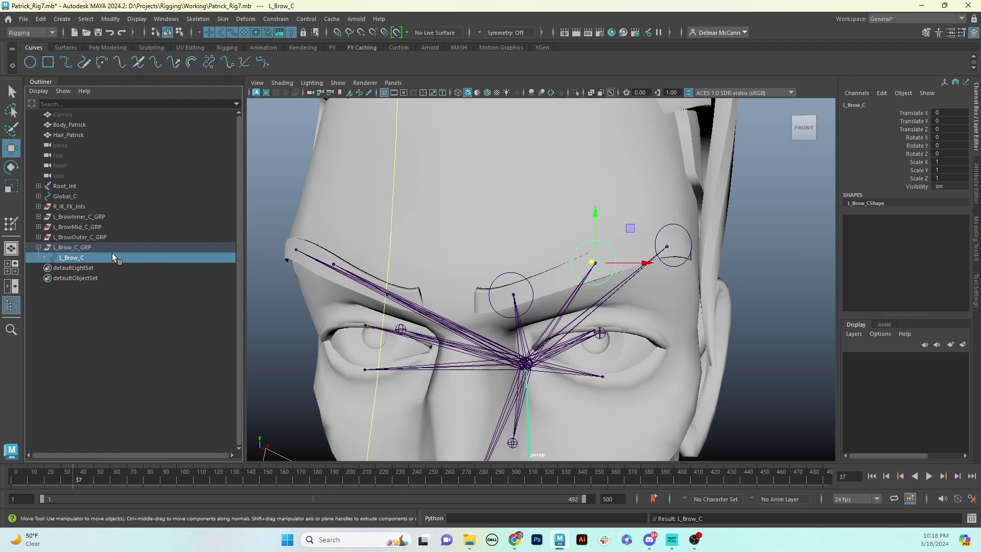
Step: Scale all control vertices of the L_Brow_C circle into a wide ellipse spanning the left brow
{"action": "left_click", "coordinate": [109, 248]}
{"action": "left_click", "coordinate": [102, 257]}
{"action": "left_click_drag", "start_coordinate": [629, 284], "coordinate": [639, 287], "text": "alt"}
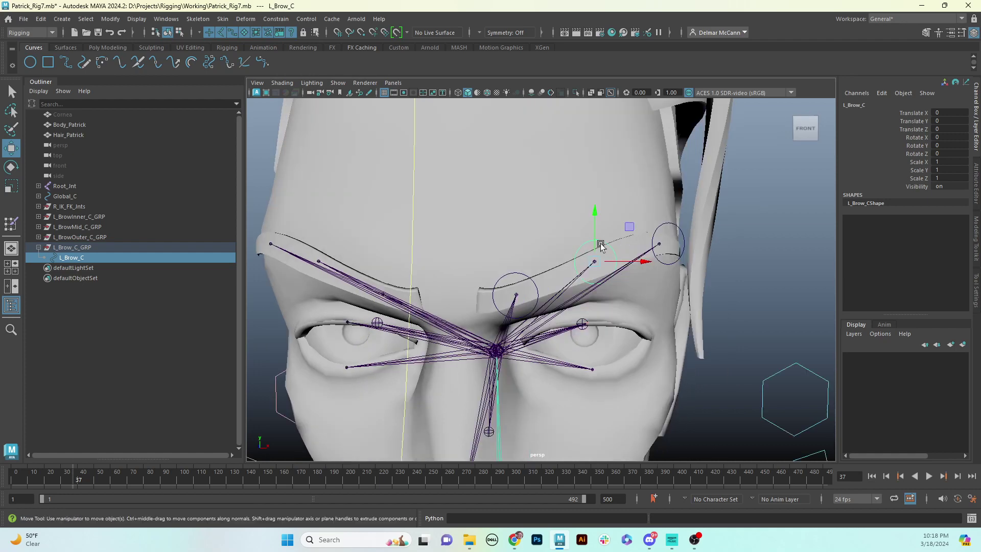
{"action": "left_click", "coordinate": [80, 259]}
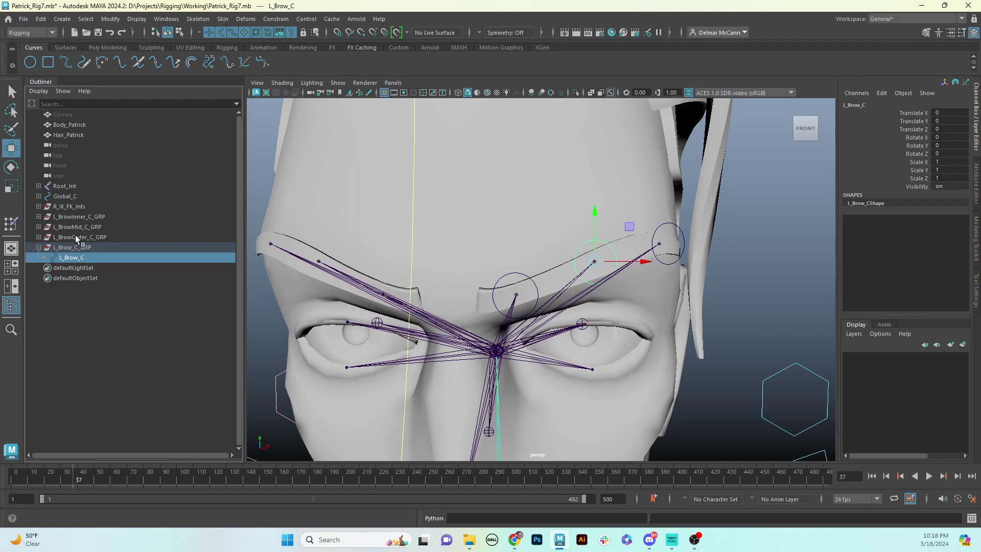
{"action": "key", "text": "F8"}
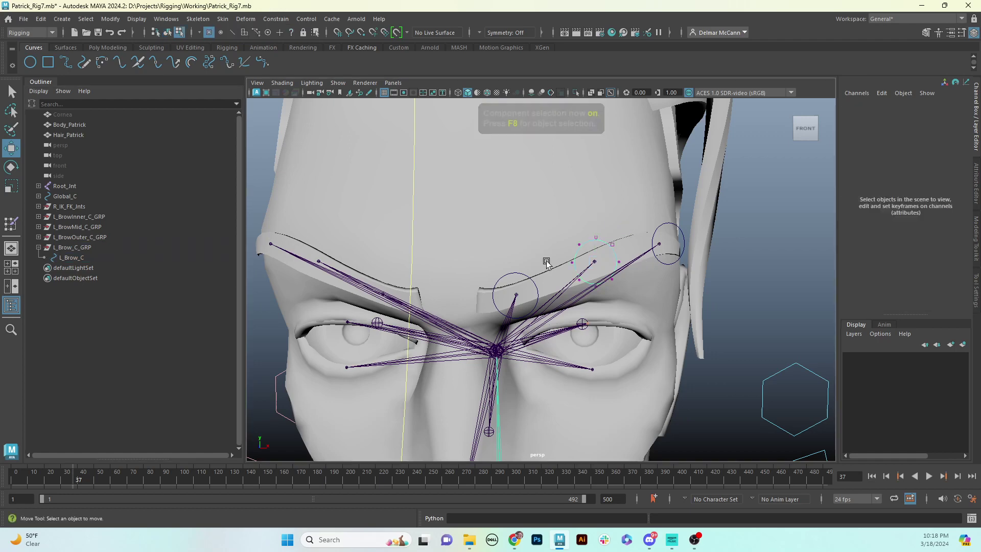
{"action": "left_click_drag", "start_coordinate": [541, 207], "coordinate": [791, 260]}
{"action": "key", "text": "r"}
{"action": "mouse_move", "coordinate": [589, 290]}
{"action": "left_mouse_down", "text": "alt"}
{"action": "mouse_move", "coordinate": [637, 280]}
{"action": "mouse_move", "coordinate": [592, 271]}
{"action": "left_mouse_up", "text": "alt"}
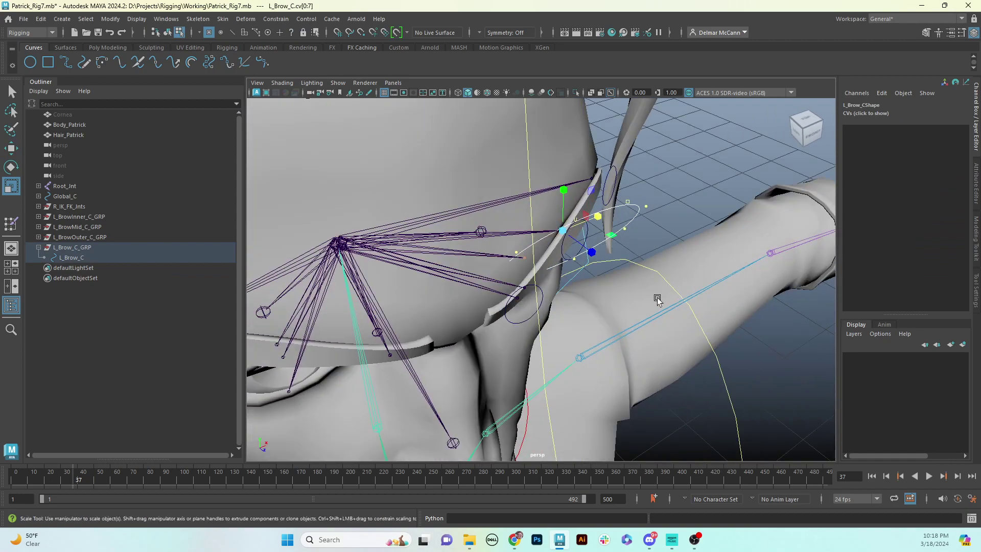
Step: Rotate L_Brow_C's control vertices to match the brow's slant and rescale them to enclose the three small brow circles
{"action": "key", "text": "e"}
{"action": "left_click_drag", "start_coordinate": [598, 266], "coordinate": [571, 245]}
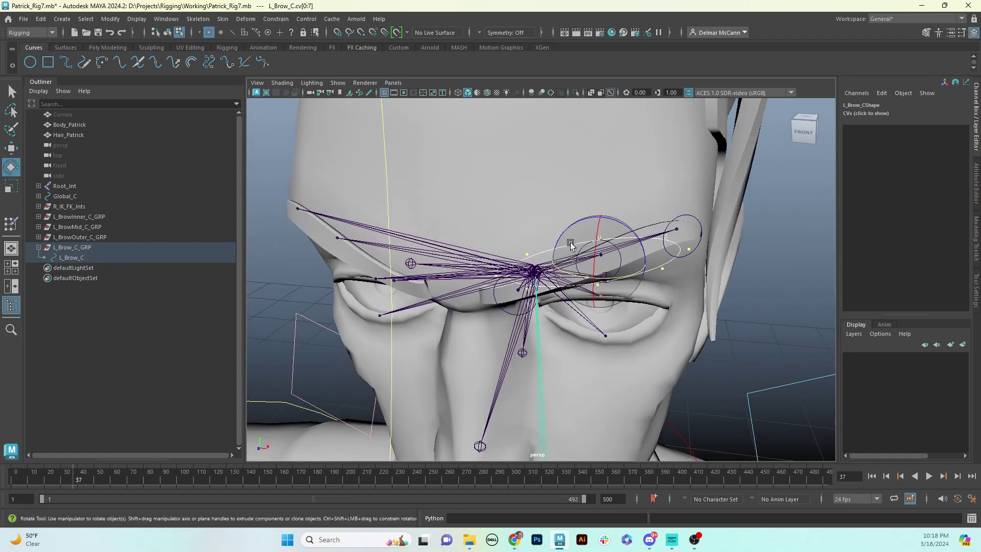
{"action": "key", "text": "r"}
{"action": "left_click_drag", "start_coordinate": [647, 257], "coordinate": [588, 225]}
Step: Rotate and reposition the inner-end vertices of L_Brow_C along the brow, and raise its upper middle vertex
{"action": "left_click_drag", "start_coordinate": [468, 235], "coordinate": [453, 237], "text": "alt"}
{"action": "left_click_drag", "start_coordinate": [403, 224], "coordinate": [517, 295]}
{"action": "left_click_drag", "start_coordinate": [516, 295], "coordinate": [719, 237], "text": "alt"}
{"action": "key", "text": "w"}
{"action": "key", "text": "e"}
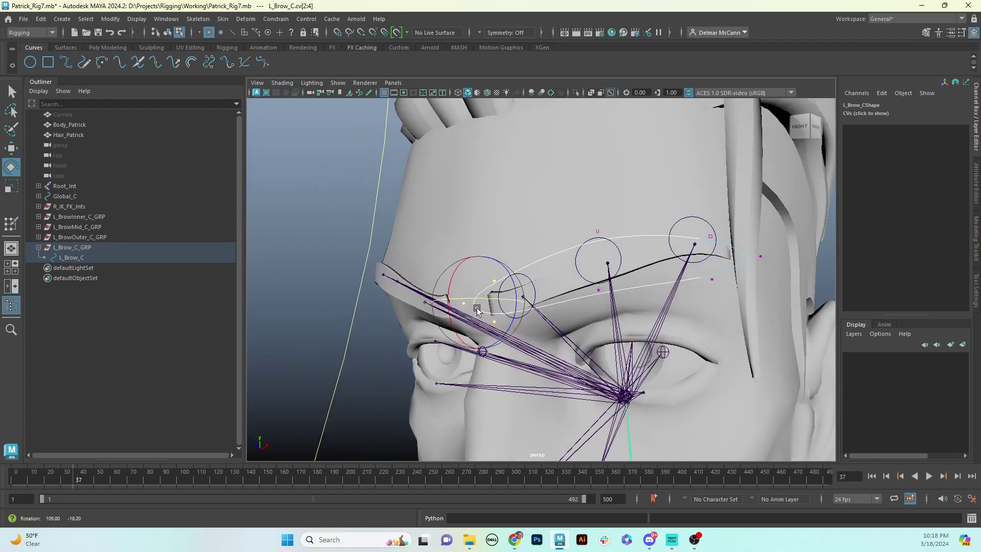
{"action": "left_click_drag", "start_coordinate": [766, 304], "coordinate": [621, 299]}
{"action": "key", "text": "w"}
{"action": "left_click_drag", "start_coordinate": [600, 219], "coordinate": [600, 212]}
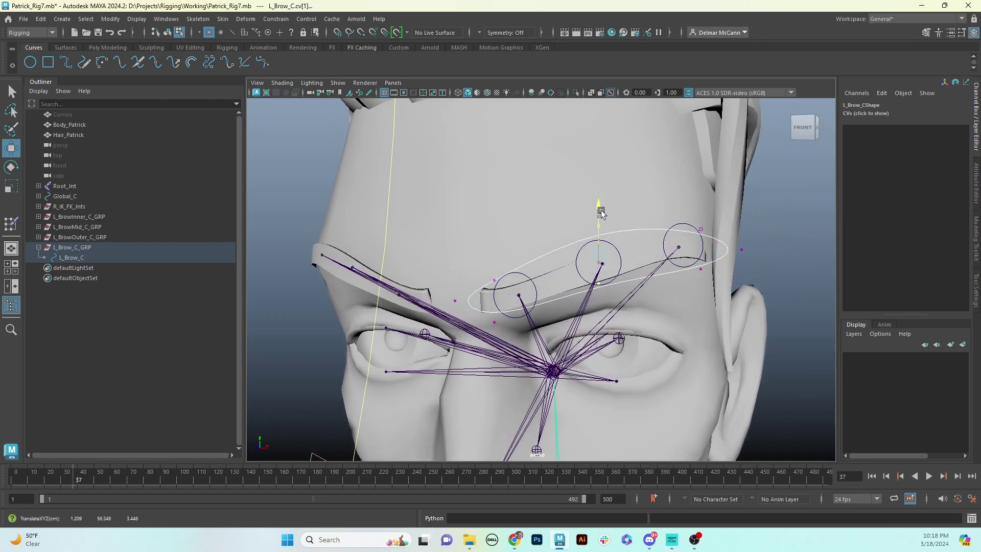
Step: Rotate the outer-end control vertices of L_Brow_C around the temple and return to object selection with nothing selected
{"action": "left_click_drag", "start_coordinate": [664, 257], "coordinate": [649, 254], "text": "alt"}
{"action": "left_click_drag", "start_coordinate": [703, 211], "coordinate": [789, 296]}
{"action": "key", "text": "e"}
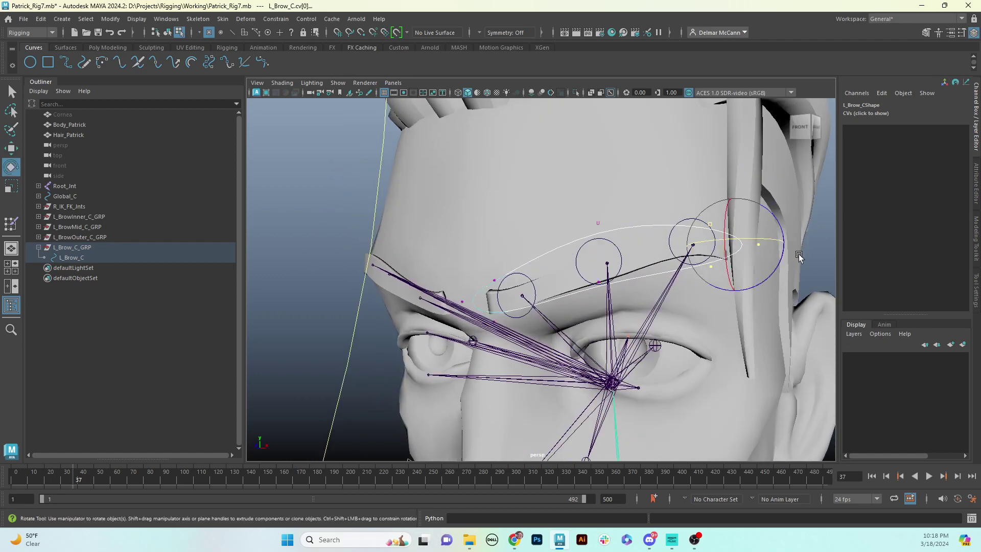
{"action": "left_click_drag", "start_coordinate": [782, 259], "coordinate": [785, 298], "text": "alt"}
{"action": "left_click", "coordinate": [779, 284]}
{"action": "left_click_drag", "start_coordinate": [596, 318], "coordinate": [656, 280], "text": "alt"}
{"action": "key", "text": "F8"}
{"action": "left_click", "coordinate": [707, 298]}
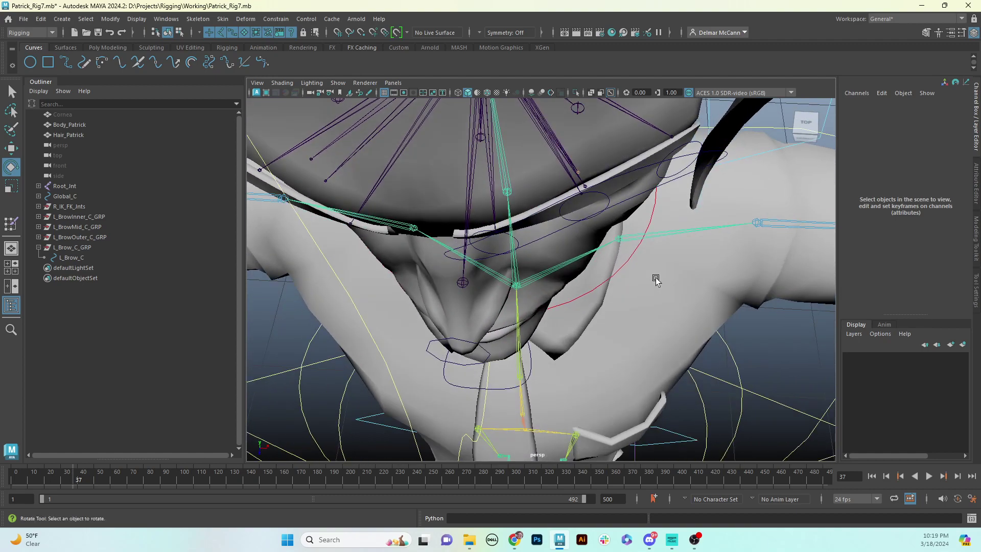
Step: Move and rotate the outer-end vertices of L_Brow_C closer to the brow's outer tip, and return to object selection
{"action": "left_click", "coordinate": [680, 159]}
{"action": "key", "text": "F8"}
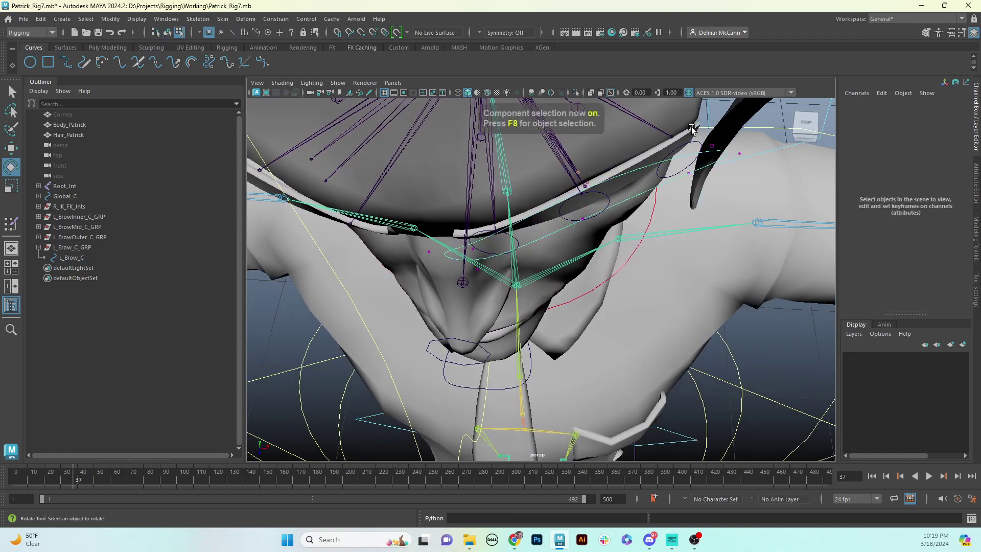
{"action": "left_click_drag", "start_coordinate": [765, 190], "coordinate": [752, 225]}
{"action": "key", "text": "w"}
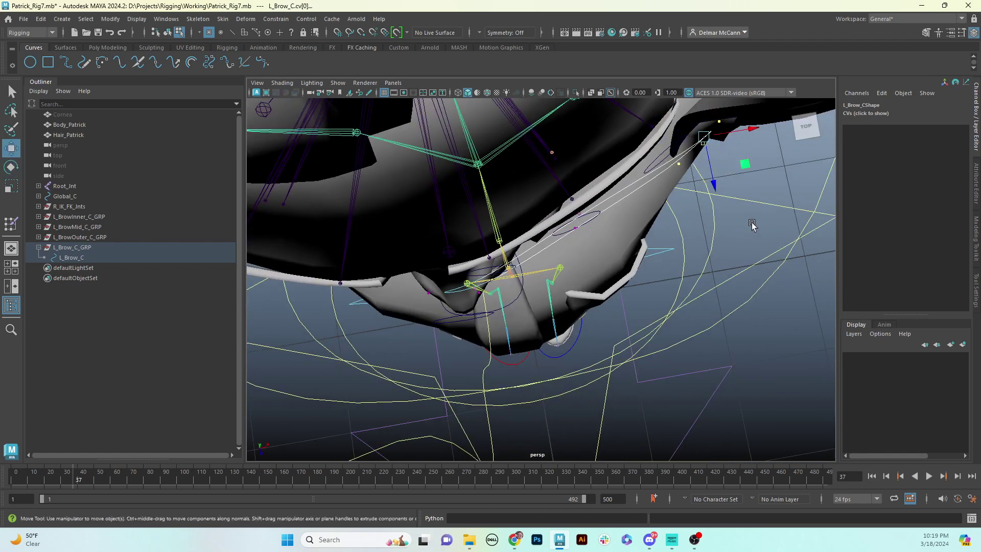
{"action": "left_click_drag", "start_coordinate": [719, 191], "coordinate": [702, 174]}
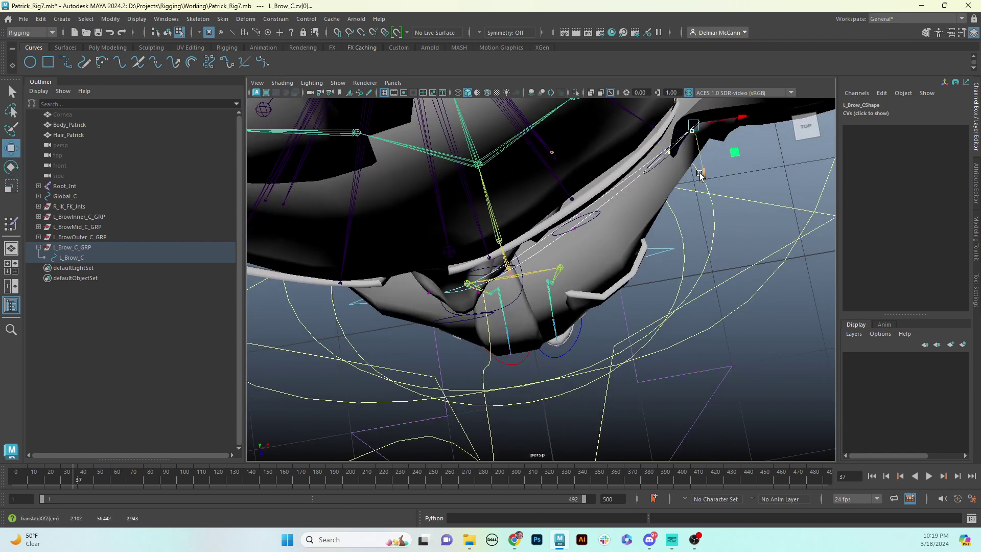
{"action": "key", "text": "e"}
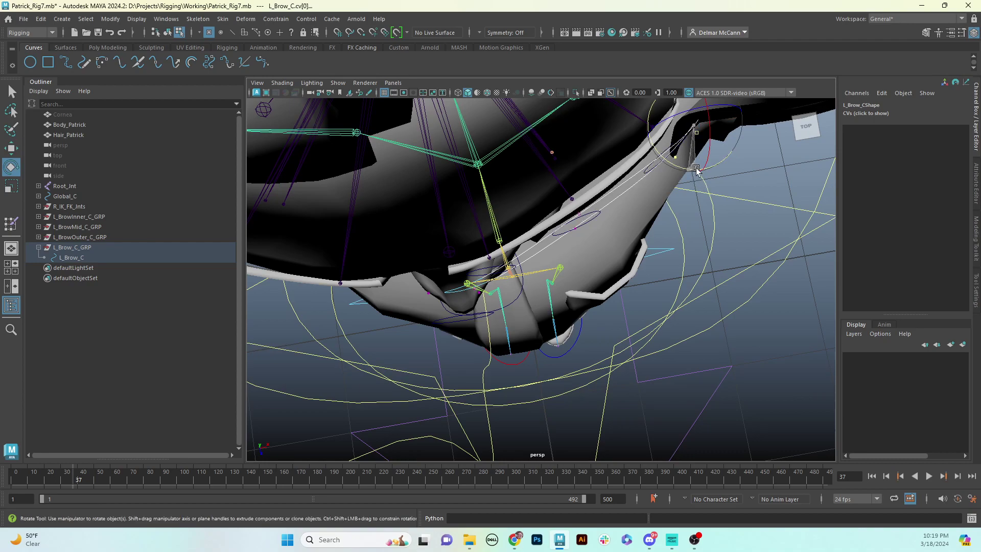
{"action": "left_click_drag", "start_coordinate": [693, 170], "coordinate": [666, 151], "text": "alt"}
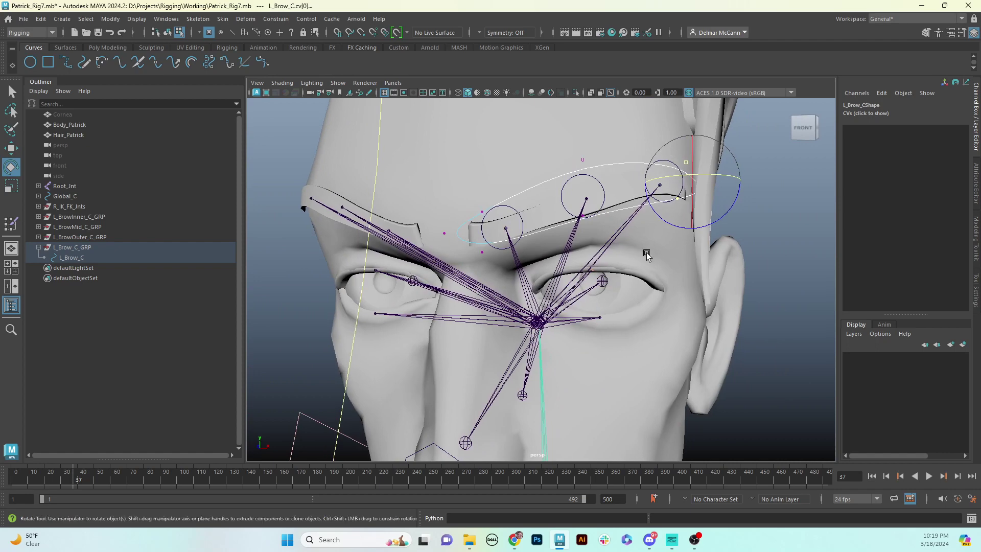
{"action": "left_click_drag", "start_coordinate": [645, 256], "coordinate": [644, 287], "text": "alt"}
{"action": "key", "text": "F8"}
{"action": "left_click", "coordinate": [751, 238]}
{"action": "left_click_drag", "start_coordinate": [751, 238], "coordinate": [582, 180], "text": "alt"}
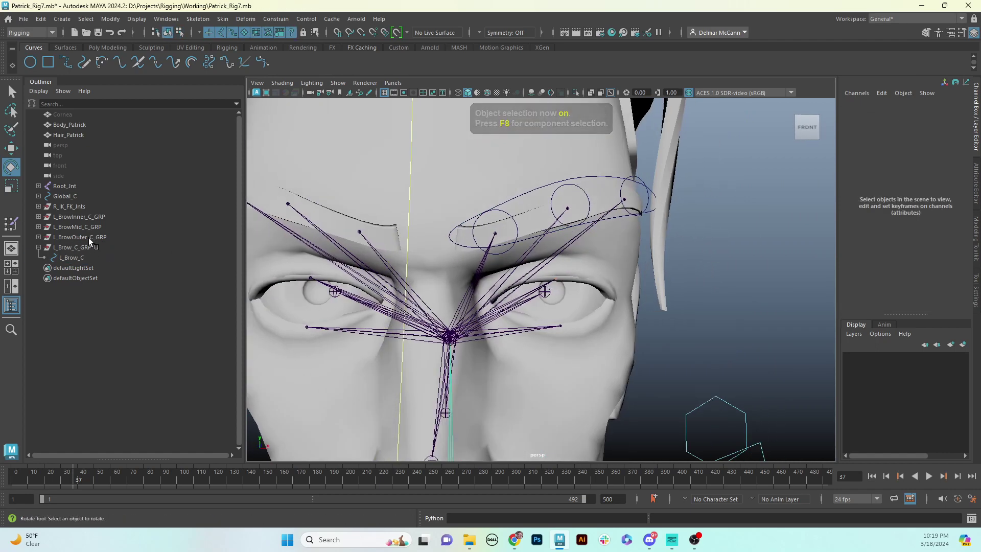
Step: Parent L_BrowInner_C_GRP, L_BrowMid_C_GRP and L_BrowOuter_C_GRP under L_Brow_C, and clear the selection
{"action": "left_click", "coordinate": [99, 237]}
{"action": "left_click", "coordinate": [102, 216]}
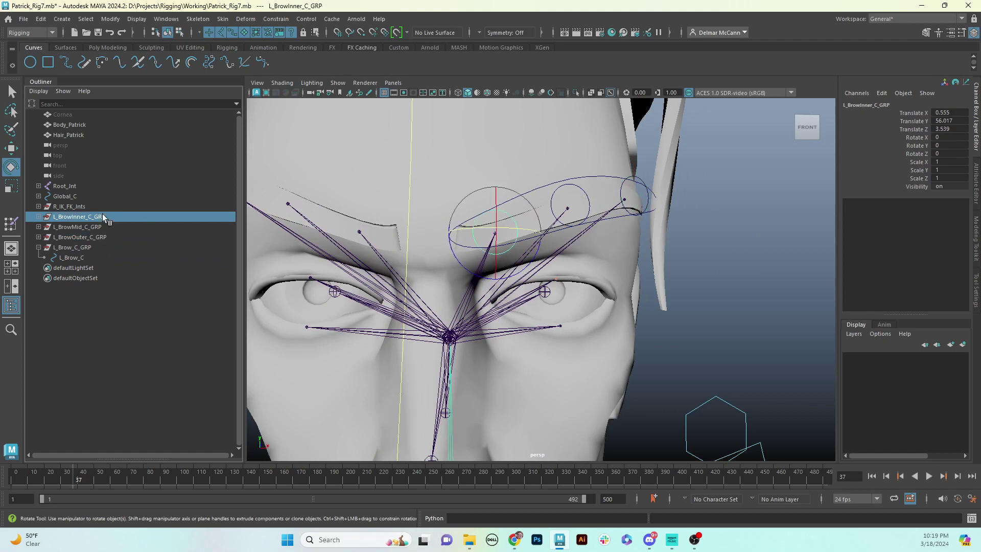
{"action": "left_click", "coordinate": [102, 227], "text": "ctrl"}
{"action": "left_click", "coordinate": [103, 238], "text": "ctrl"}
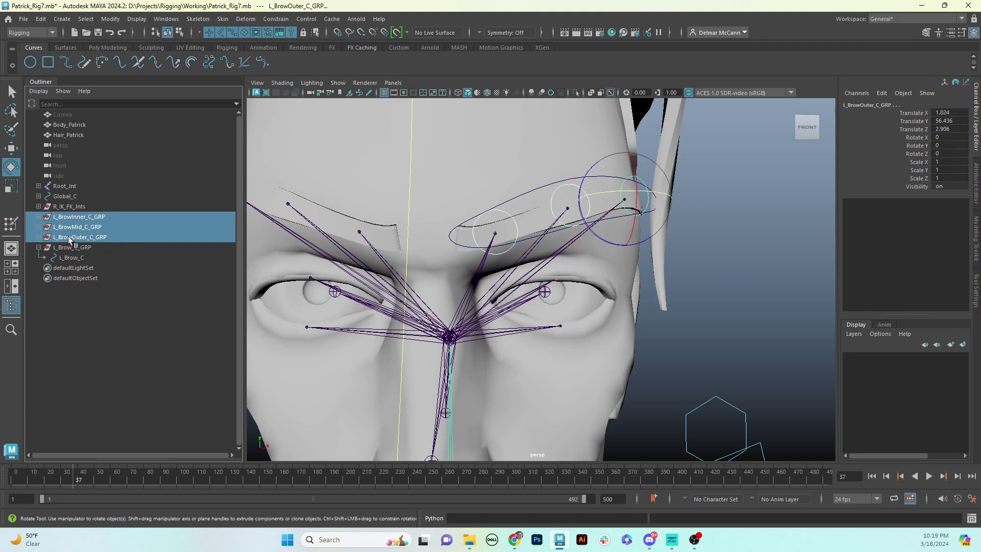
{"action": "left_click", "coordinate": [537, 191], "text": "shift"}
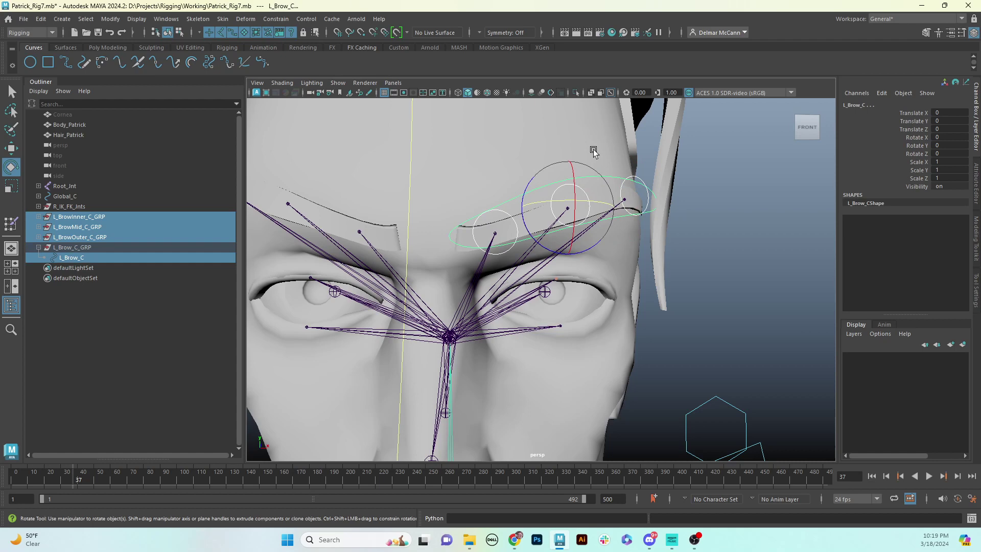
{"action": "key", "text": "p"}
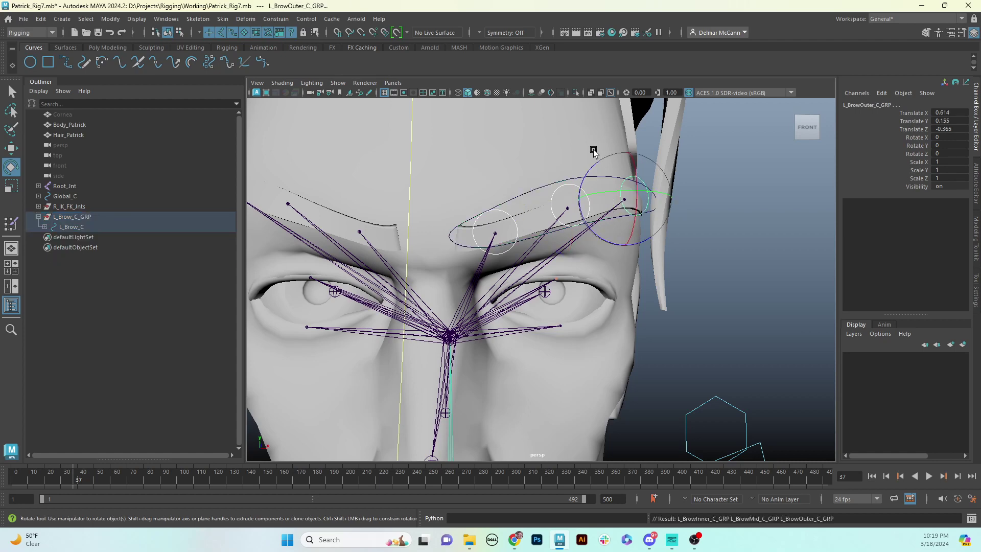
{"action": "left_click", "coordinate": [45, 227]}
{"action": "left_click", "coordinate": [44, 227]}
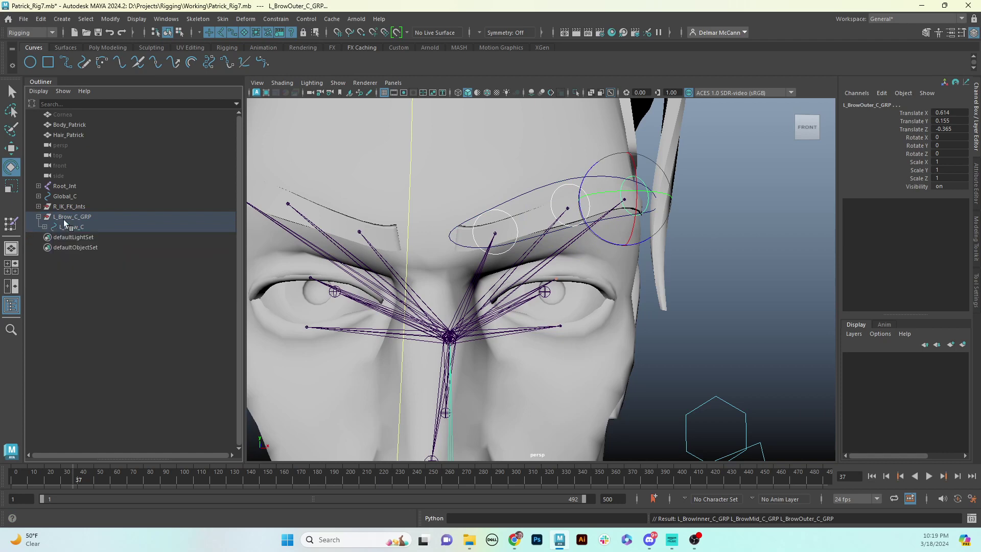
{"action": "left_click", "coordinate": [72, 217]}
{"action": "left_click", "coordinate": [710, 229]}
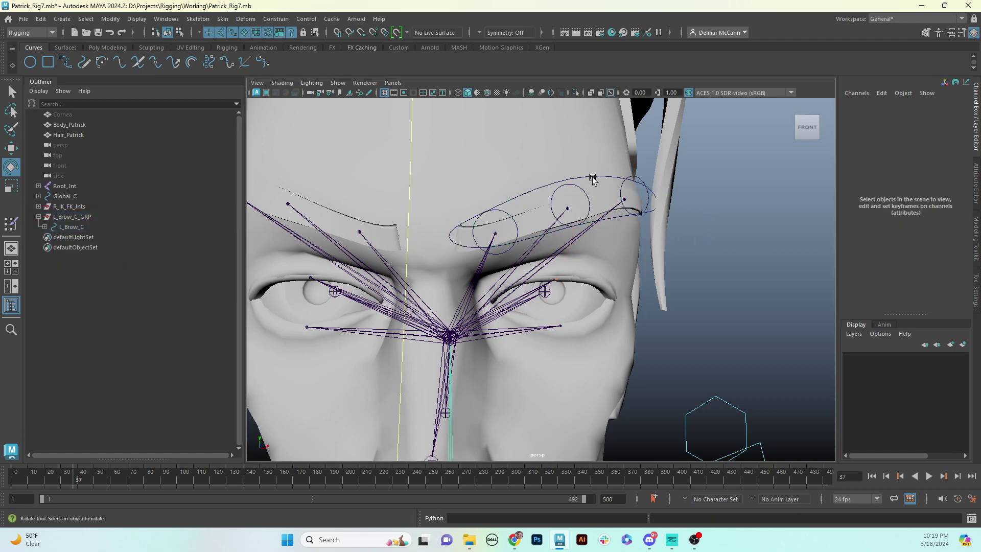
Step: Move L_Brow_C upward to test that the small brow controls follow, and undo the move
{"action": "left_click", "coordinate": [593, 179]}
{"action": "key", "text": "w"}
{"action": "left_click_drag", "start_coordinate": [568, 165], "coordinate": [553, 119]}
{"action": "key", "text": "ctrl+z"}
{"action": "key", "text": "ctrl+z"}
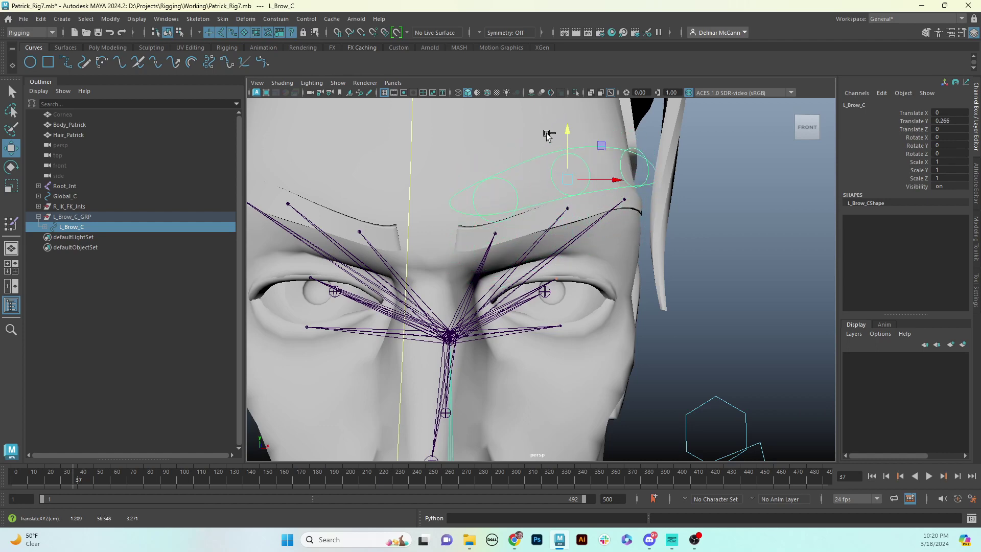
{"action": "left_click", "coordinate": [693, 217]}
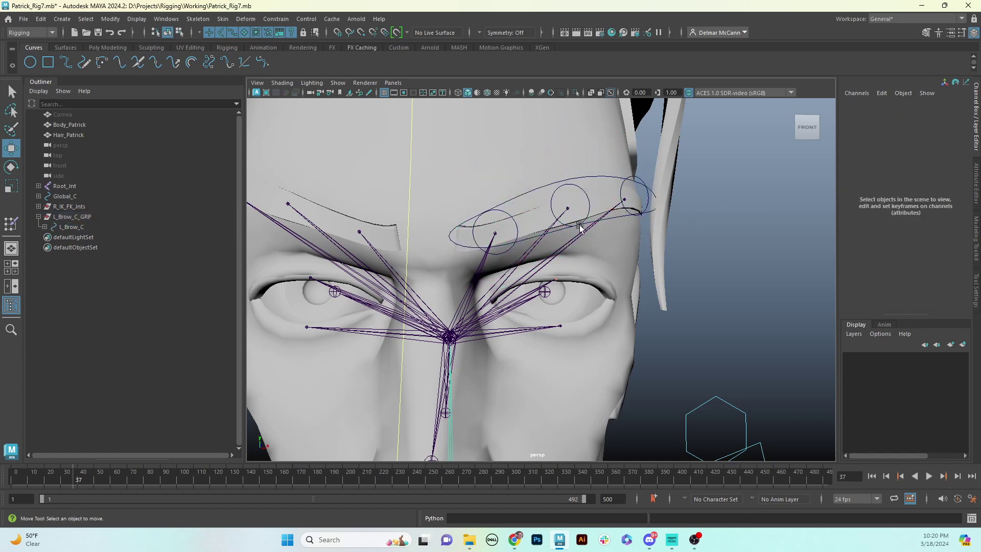
Step: Parent-constrain the left inner brow joint to the L_BrowInner_C control
{"action": "left_click_drag", "start_coordinate": [524, 235], "coordinate": [575, 248], "text": "alt"}
{"action": "left_click", "coordinate": [503, 208]}
{"action": "right_click_drag", "start_coordinate": [575, 247], "coordinate": [634, 248], "text": "alt"}
{"action": "key", "text": "q"}
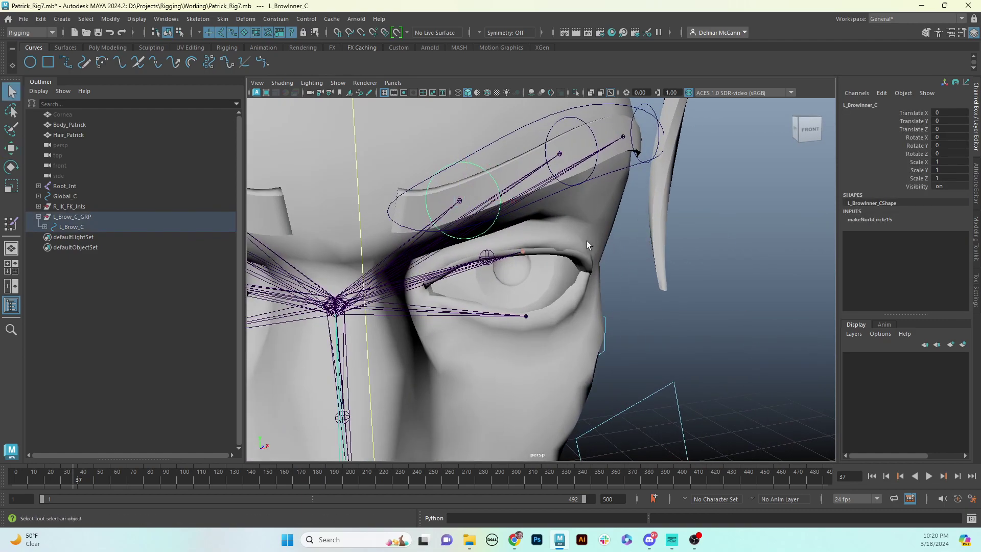
{"action": "left_click_drag", "start_coordinate": [522, 244], "coordinate": [564, 232], "text": "alt"}
{"action": "left_click_drag", "start_coordinate": [466, 210], "coordinate": [466, 205], "text": "alt"}
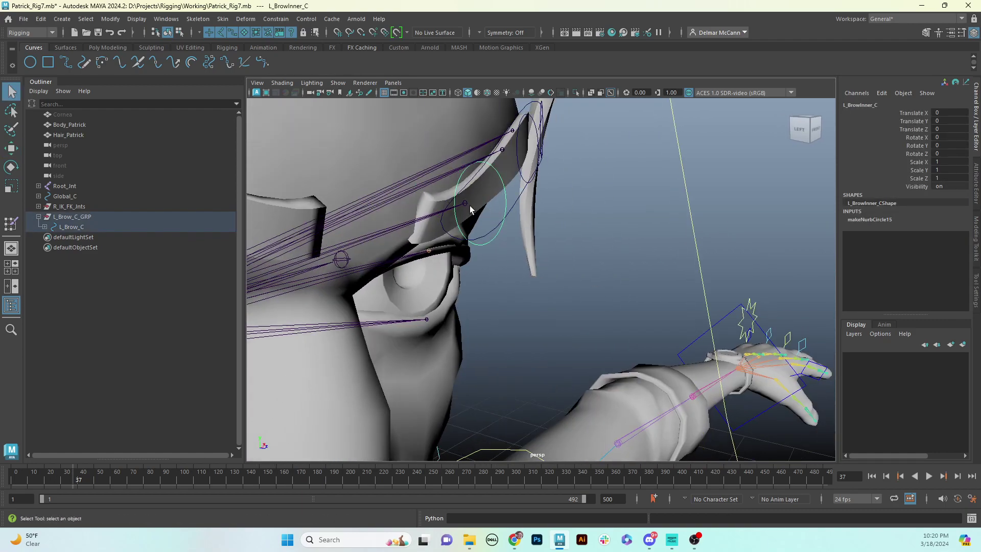
{"action": "left_click", "coordinate": [465, 203]}
{"action": "left_click_drag", "start_coordinate": [591, 233], "coordinate": [582, 214], "text": "alt"}
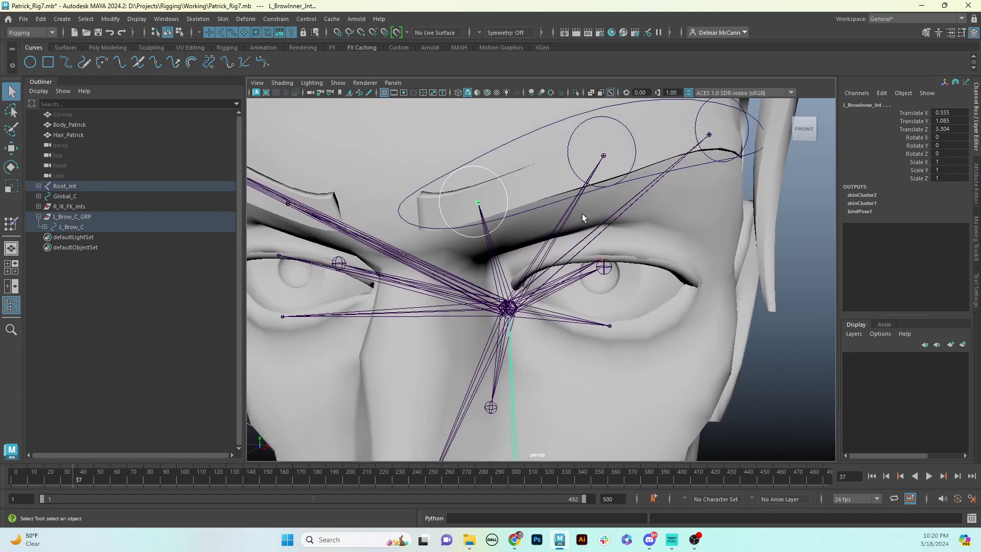
{"action": "left_click", "coordinate": [277, 19]}
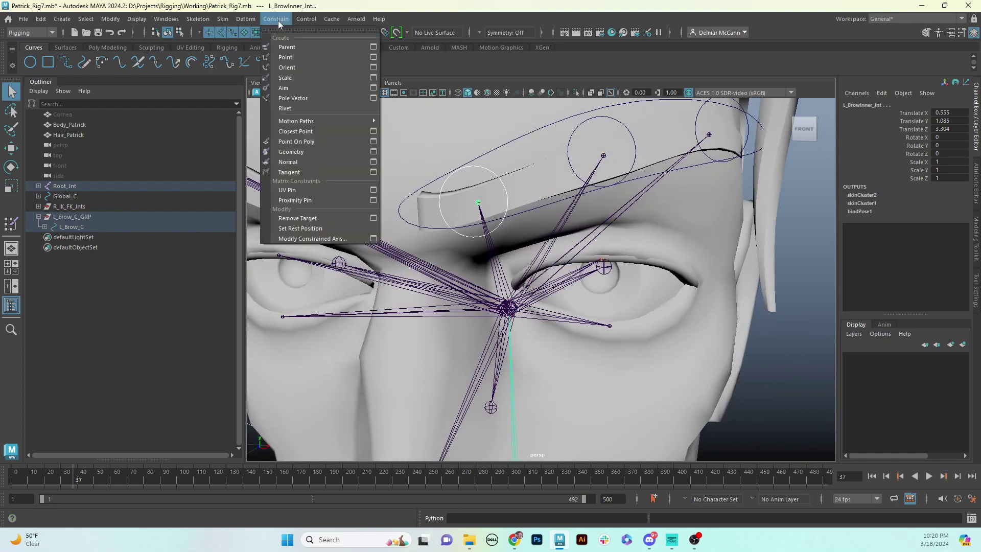
{"action": "left_click", "coordinate": [287, 47]}
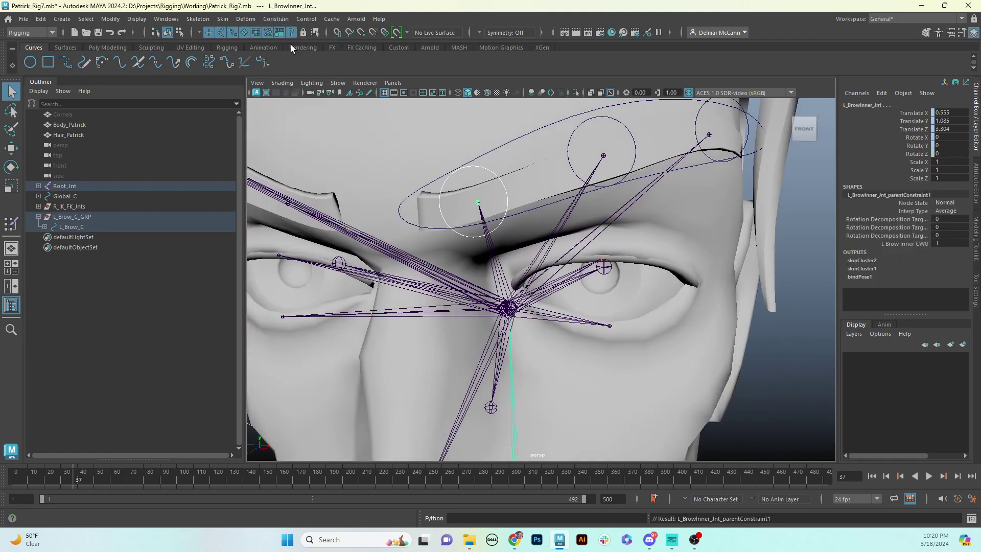
Step: Parent-constrain the left mid and outer brow joints to the L_BrowMid_C and L_BrowOuter_C controls respectively
{"action": "left_click", "coordinate": [628, 129]}
{"action": "left_click", "coordinate": [604, 156]}
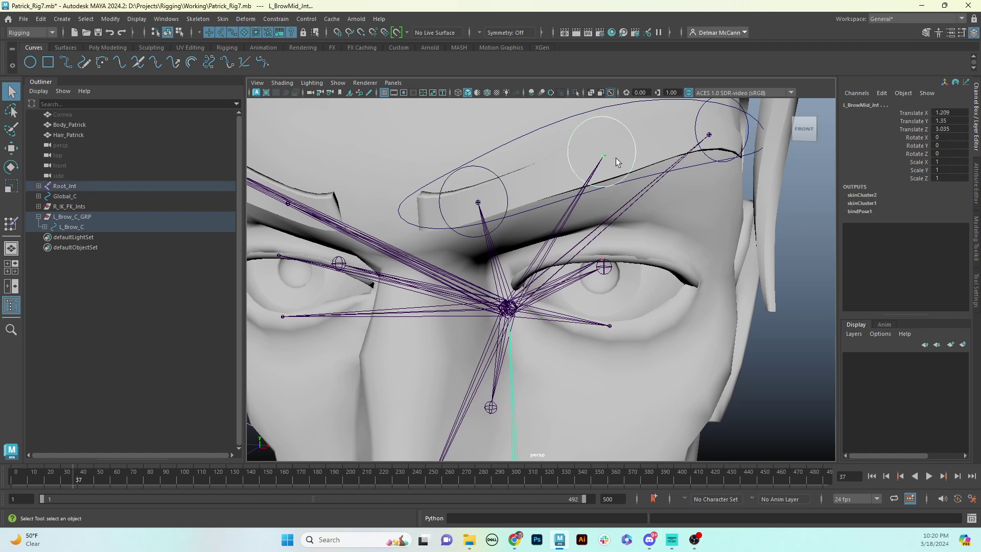
{"action": "key", "text": "g"}
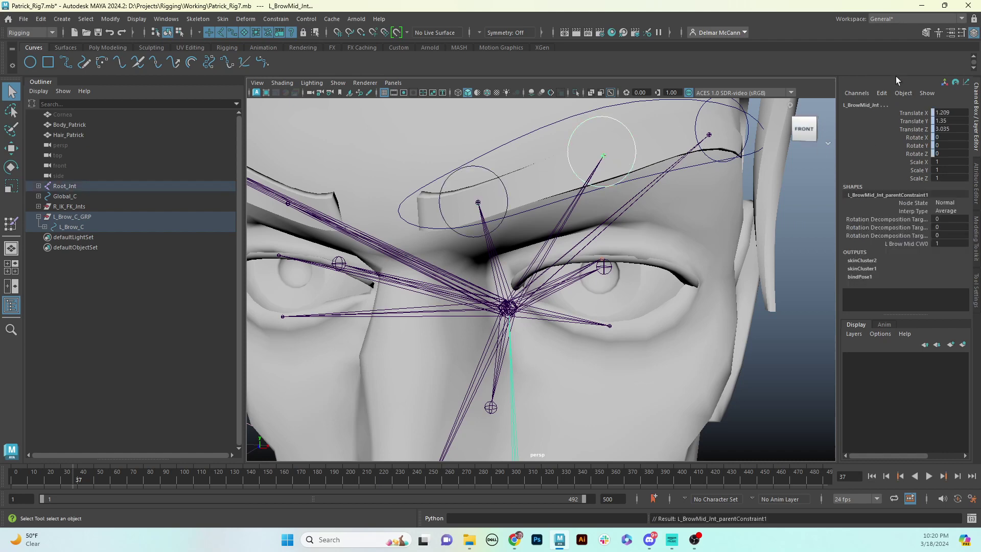
{"action": "left_click", "coordinate": [747, 141]}
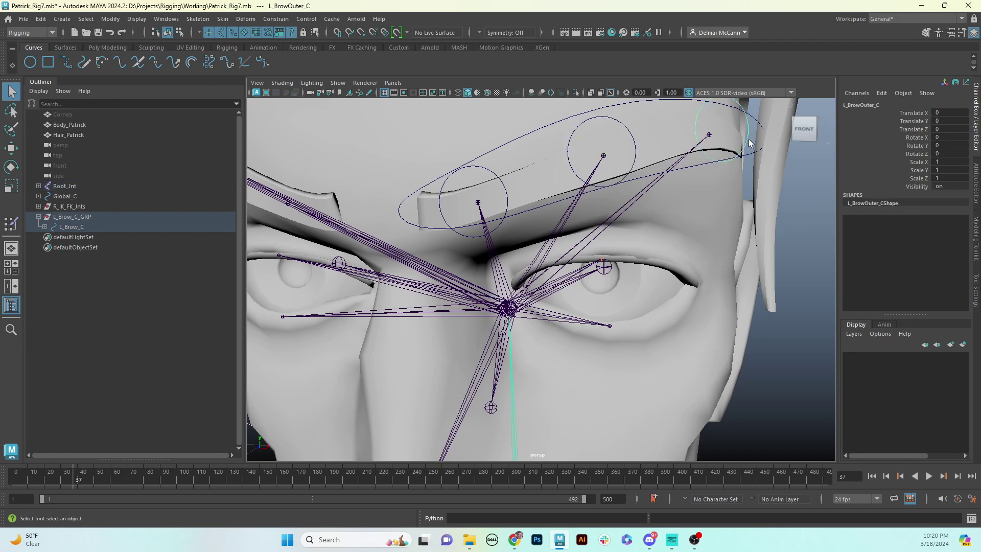
{"action": "left_click", "coordinate": [709, 135], "text": "shift"}
{"action": "key", "text": "g"}
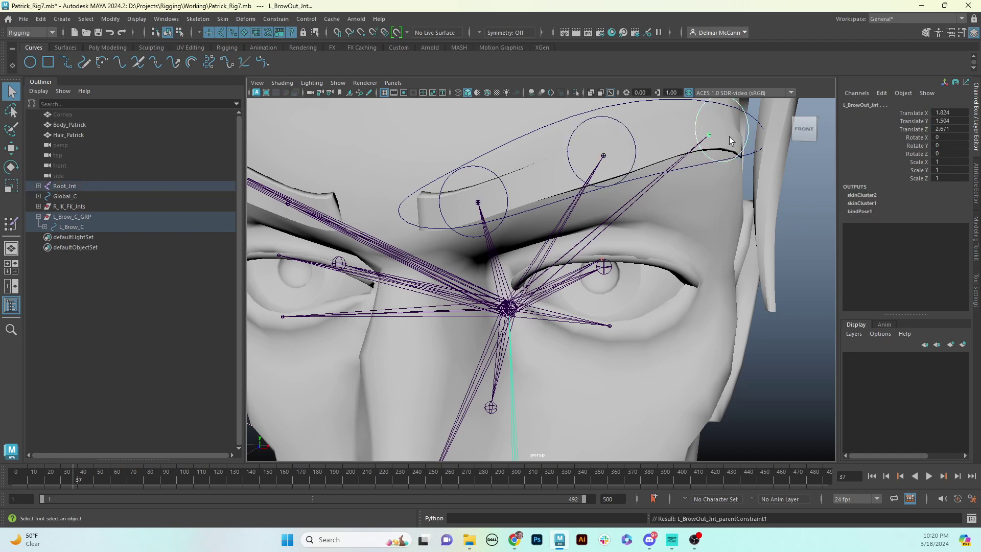
Step: Raise L_Brow_C to test how the constrained brow deforms, and undo the move
{"action": "left_click_drag", "start_coordinate": [643, 154], "coordinate": [630, 102], "text": "alt"}
{"action": "left_click", "coordinate": [666, 134]}
{"action": "key", "text": "w"}
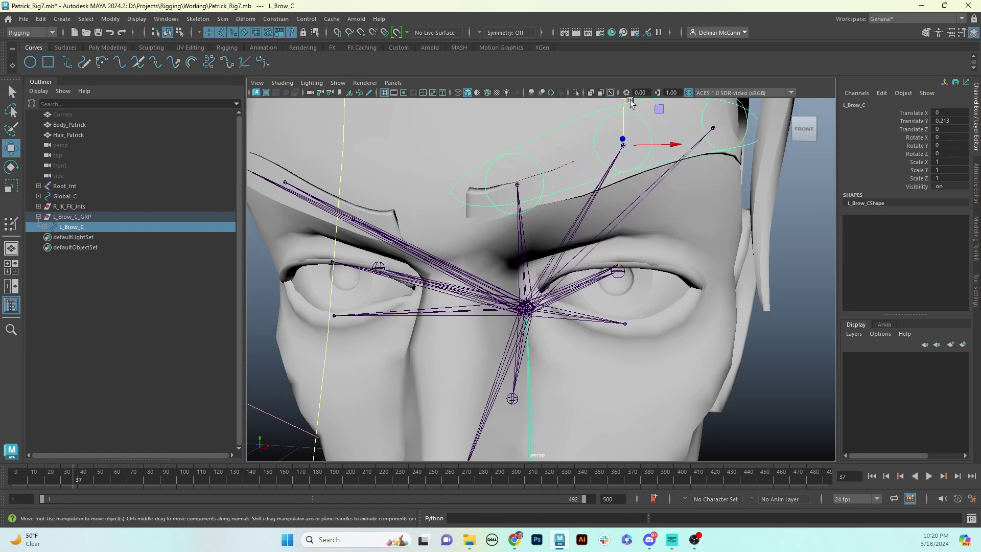
{"action": "key", "text": "ctrl+z"}
{"action": "left_click_drag", "start_coordinate": [619, 184], "coordinate": [621, 177], "text": "alt"}
{"action": "right_click_drag", "start_coordinate": [622, 178], "coordinate": [559, 186], "text": "alt"}
{"action": "left_click_drag", "start_coordinate": [559, 186], "coordinate": [566, 188], "text": "alt"}
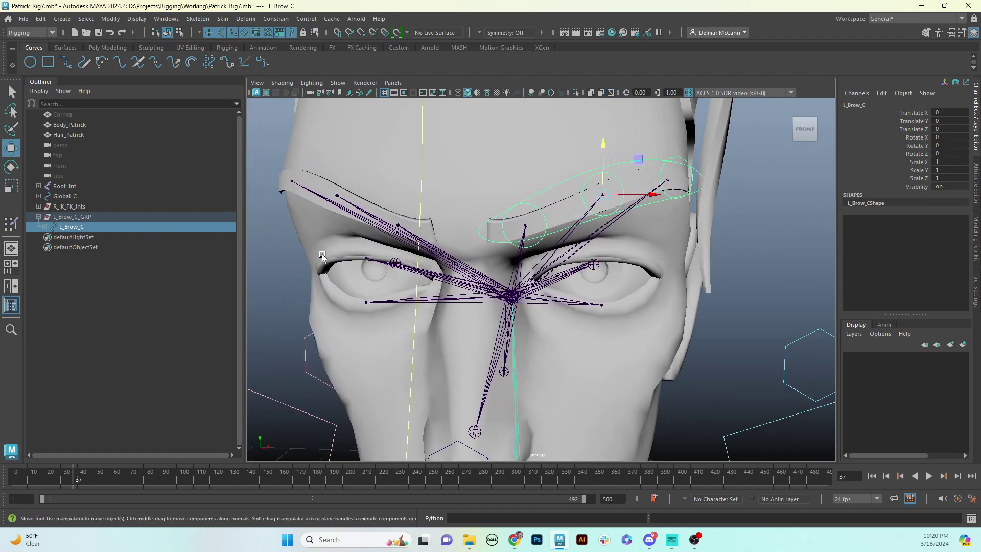
Step: Duplicate the L_Brow_C_GRP control group with its brow controls
{"action": "left_click", "coordinate": [71, 217]}
{"action": "left_click", "coordinate": [39, 216]}
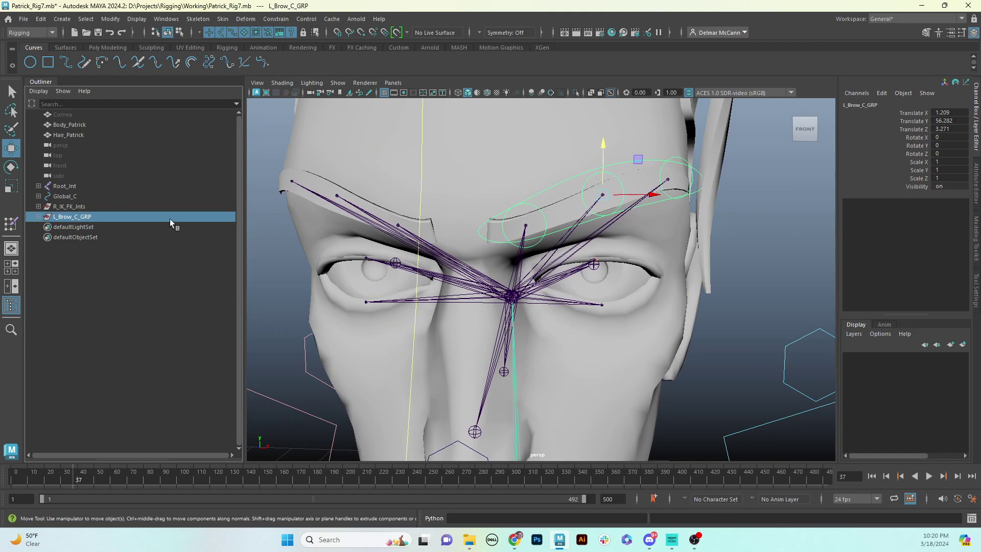
{"action": "middle_click_drag", "start_coordinate": [463, 284], "coordinate": [465, 281], "text": "alt"}
{"action": "right_click_drag", "start_coordinate": [465, 281], "coordinate": [320, 332], "text": "alt"}
{"action": "middle_click_drag", "start_coordinate": [621, 327], "coordinate": [624, 242], "text": "alt"}
{"action": "right_click_drag", "start_coordinate": [624, 242], "coordinate": [472, 332], "text": "alt"}
{"action": "middle_click_drag", "start_coordinate": [472, 332], "coordinate": [494, 343], "text": "alt"}
{"action": "left_click_drag", "start_coordinate": [494, 343], "coordinate": [484, 315], "text": "alt"}
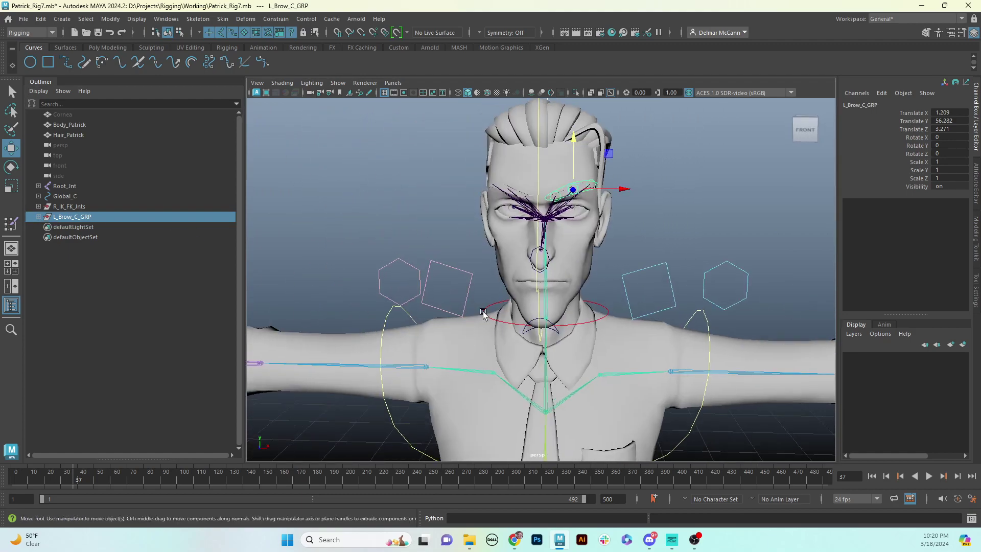
{"action": "right_click_drag", "start_coordinate": [484, 315], "coordinate": [674, 229], "text": "alt"}
{"action": "left_click_drag", "start_coordinate": [581, 185], "coordinate": [583, 206], "text": "alt"}
{"action": "right_click_drag", "start_coordinate": [583, 205], "coordinate": [610, 202], "text": "alt"}
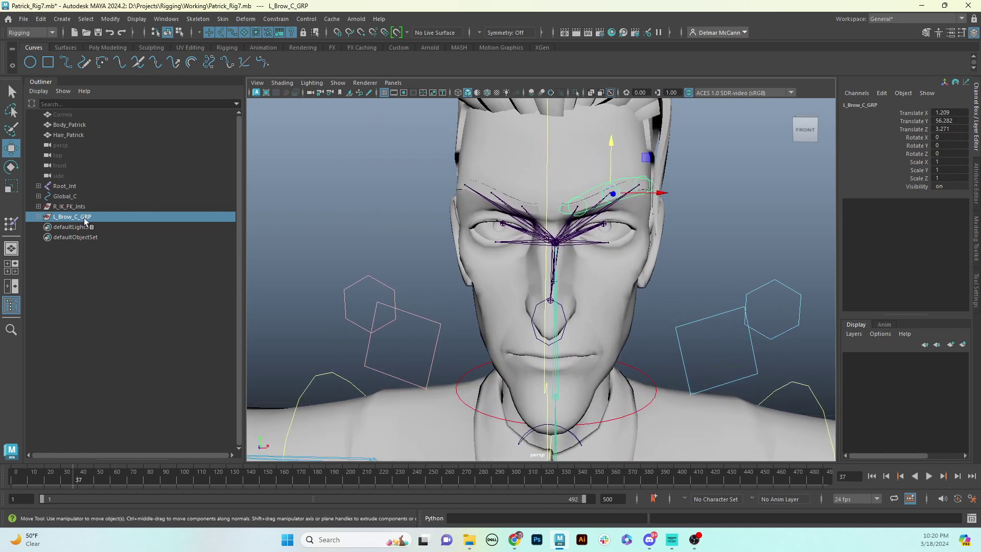
{"action": "key", "text": "ctrl+d"}
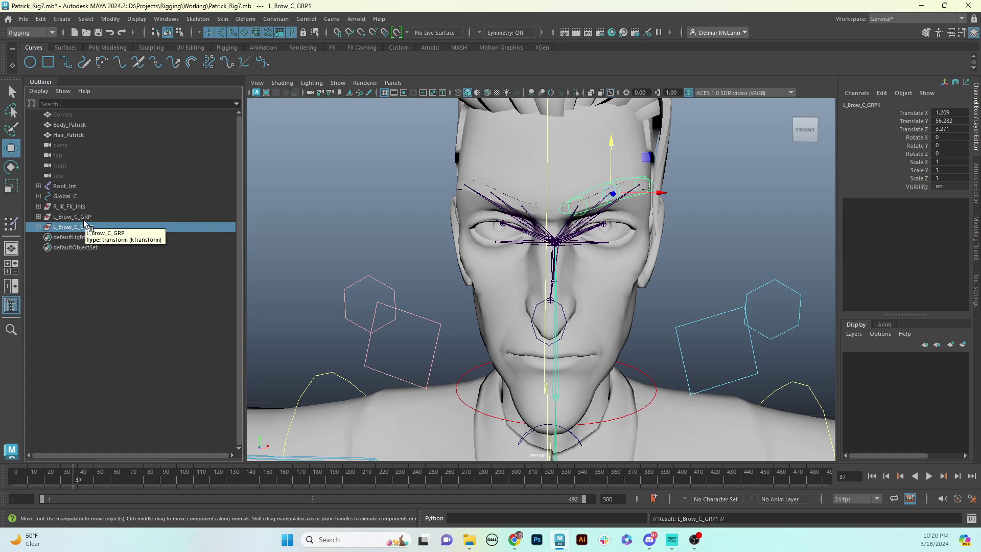
Step: Parent L_Brow_C_GRP and its duplicate L_Brow_C_GRP1 under the Head_C control and reveal them in the hierarchy
{"action": "left_click", "coordinate": [91, 220], "text": "ctrl"}
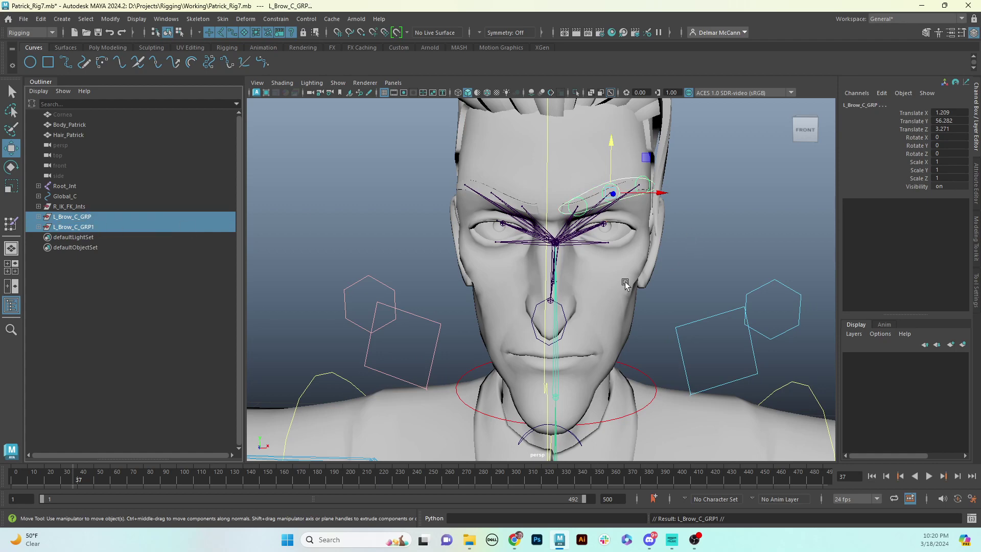
{"action": "left_click_drag", "start_coordinate": [474, 306], "coordinate": [597, 295], "text": "alt"}
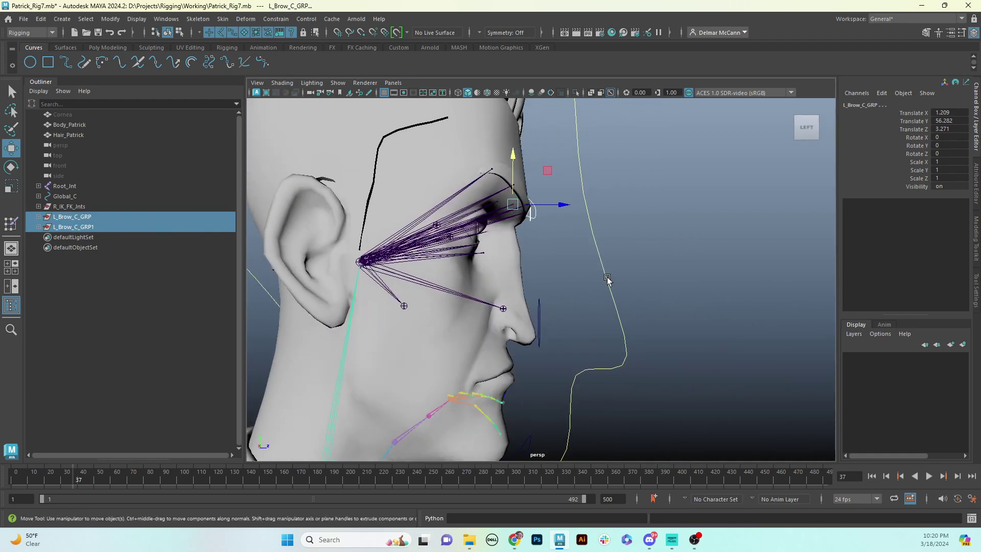
{"action": "left_click", "coordinate": [607, 279]}
{"action": "key", "text": "p"}
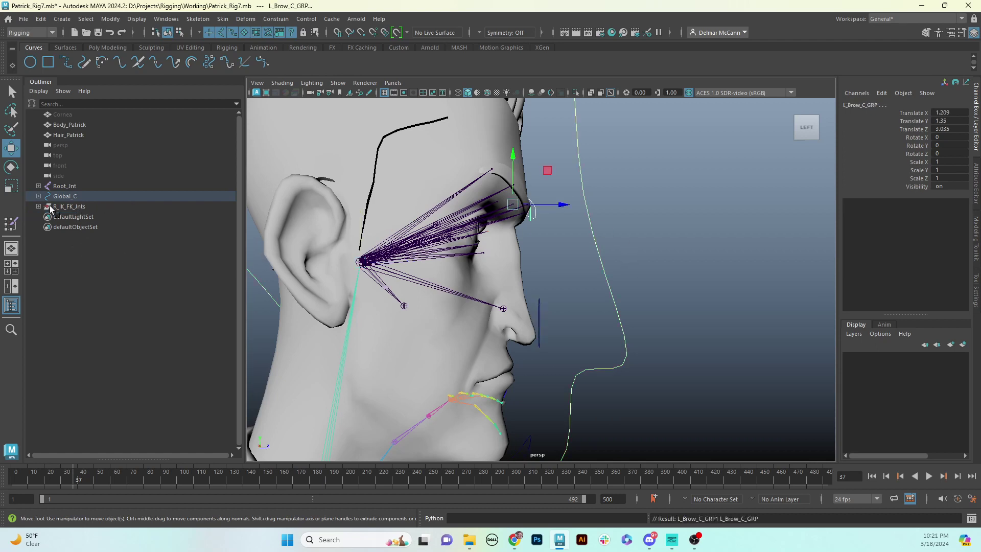
{"action": "key", "text": "f"}
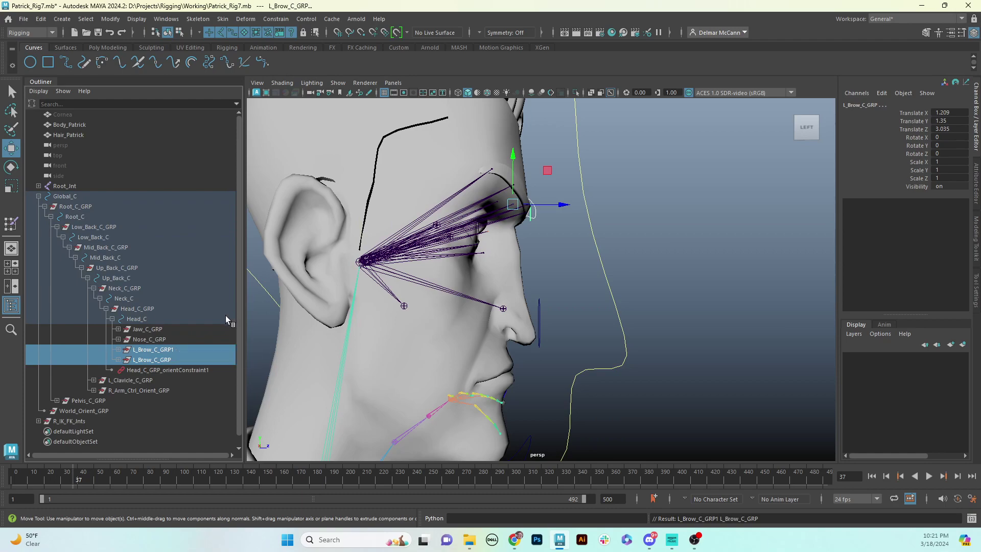
Step: Group L_Brow_C_GRP1 by itself under Head_C and name the new group R_Brow_Orient_GRP
{"action": "left_click", "coordinate": [187, 351]}
{"action": "left_click_drag", "start_coordinate": [611, 279], "coordinate": [468, 281], "text": "alt"}
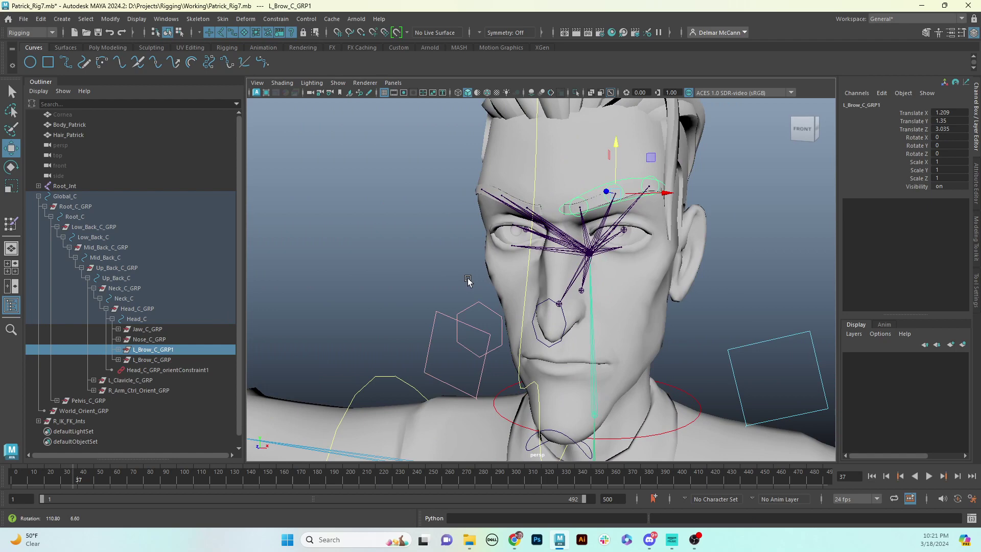
{"action": "left_click", "coordinate": [167, 361]}
{"action": "left_click", "coordinate": [164, 350]}
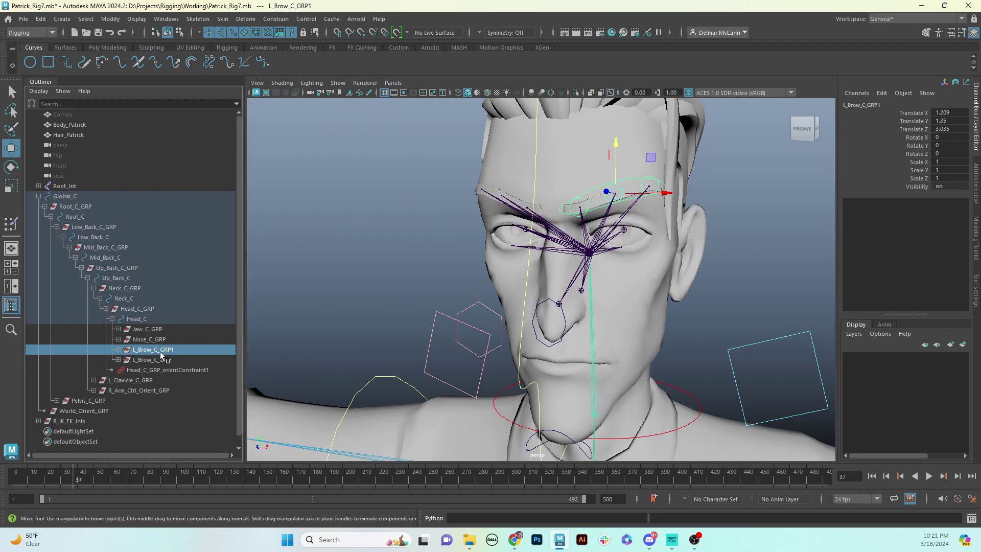
{"action": "left_click", "coordinate": [118, 350]}
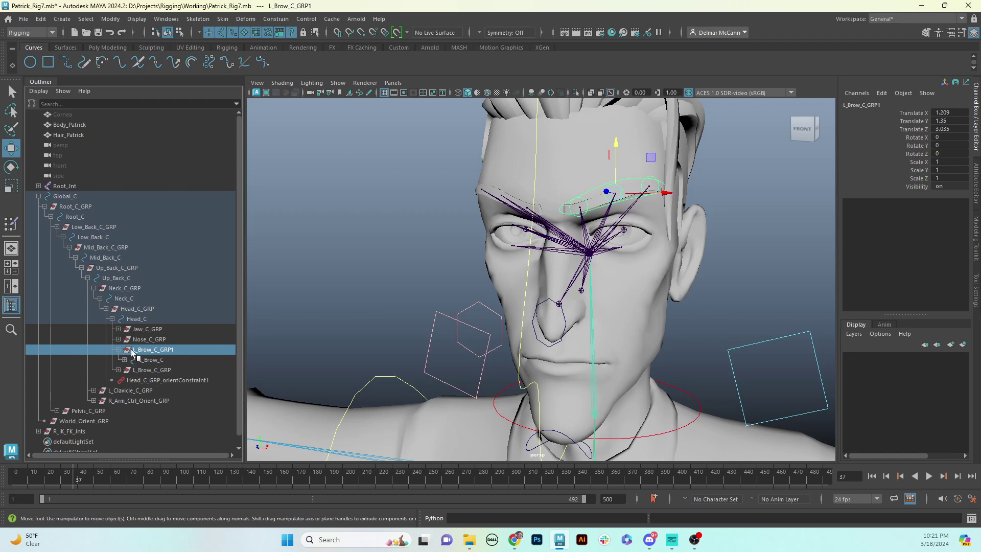
{"action": "left_click", "coordinate": [119, 350]}
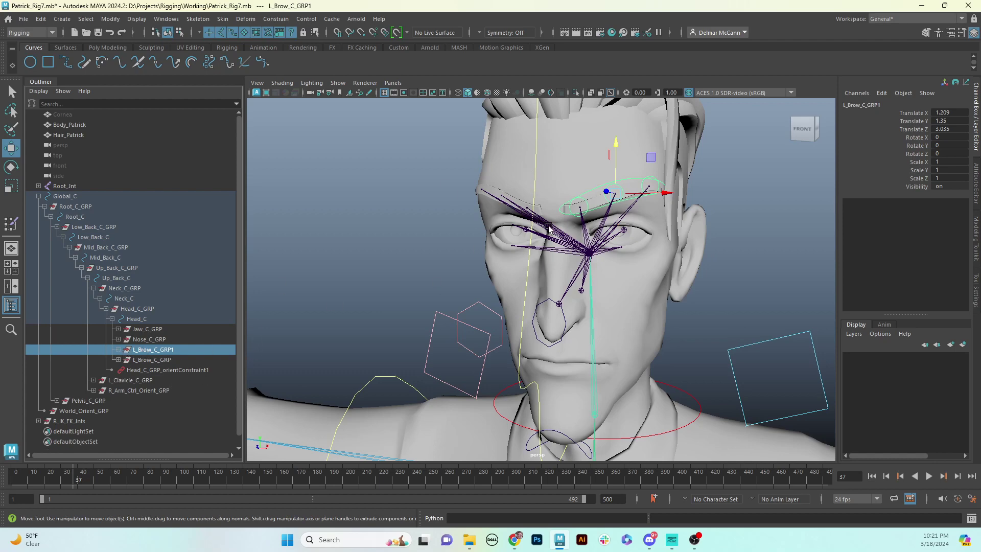
{"action": "left_click_drag", "start_coordinate": [556, 264], "coordinate": [514, 276], "text": "alt"}
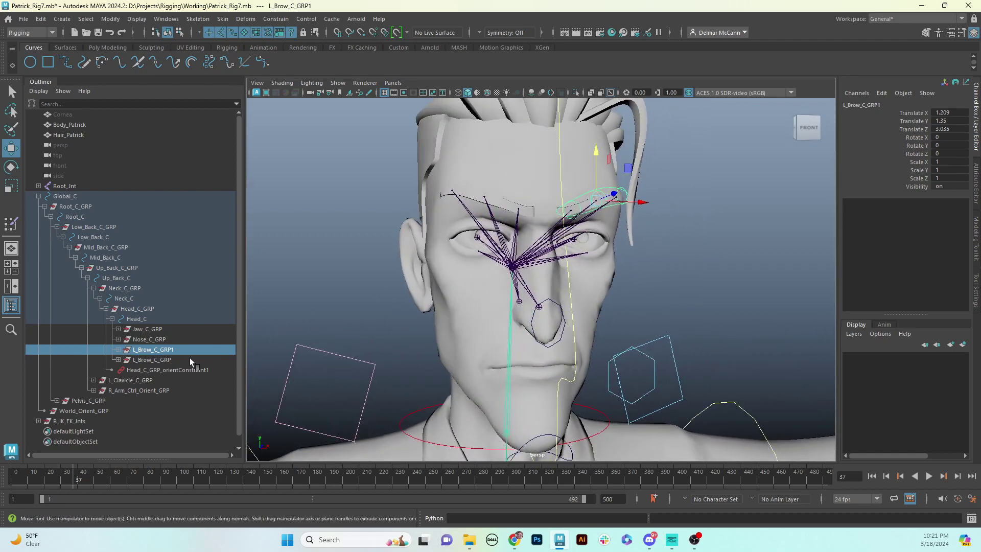
{"action": "key", "text": "ctrl+g"}
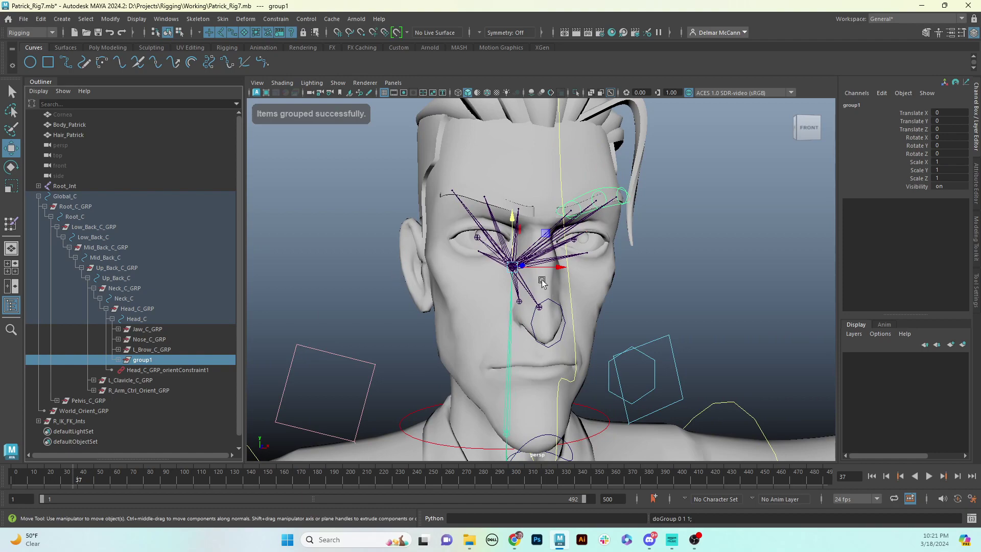
{"action": "left_click_drag", "start_coordinate": [512, 267], "coordinate": [462, 279], "text": "alt"}
{"action": "left_click_drag", "start_coordinate": [591, 398], "coordinate": [613, 119], "text": "alt"}
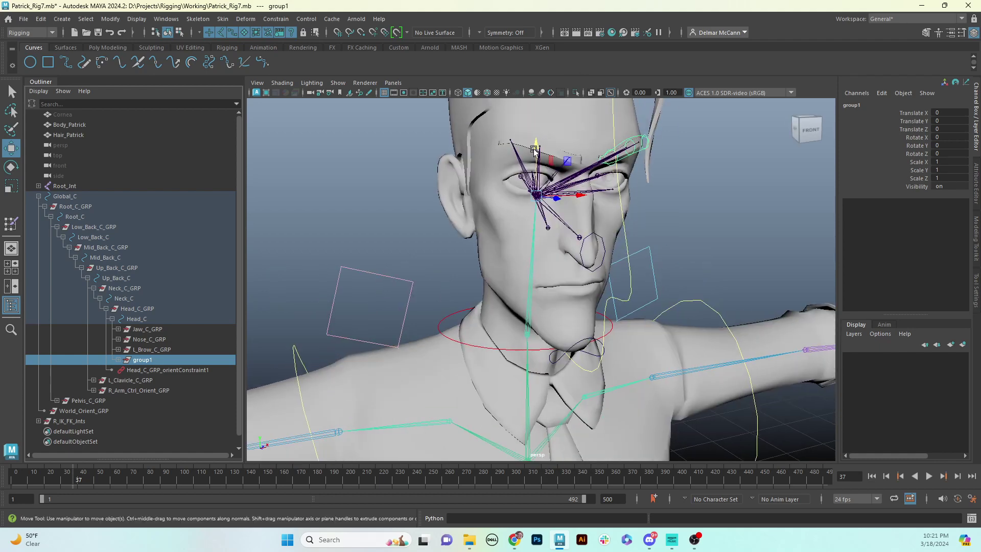
{"action": "double_click", "coordinate": [165, 360]}
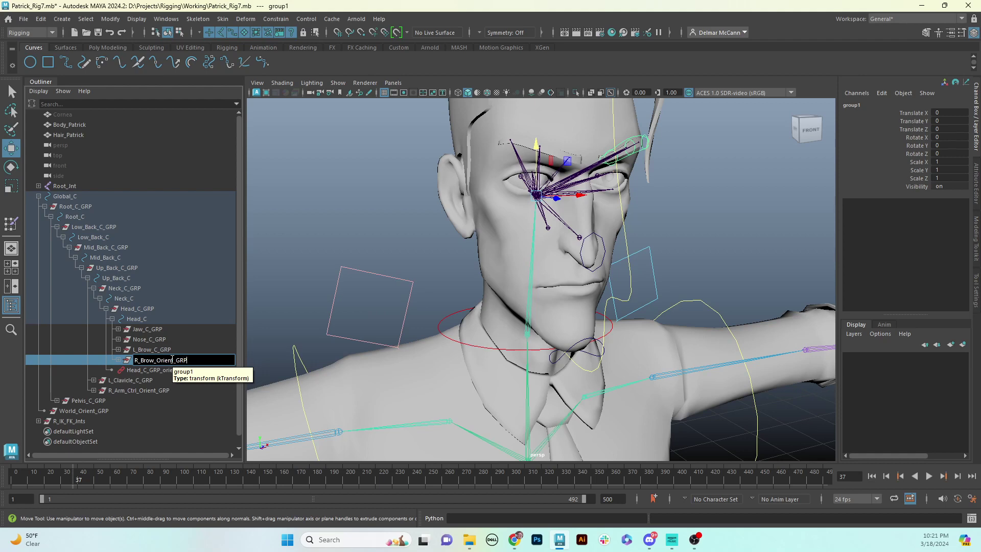
{"action": "key", "text": "Return"}
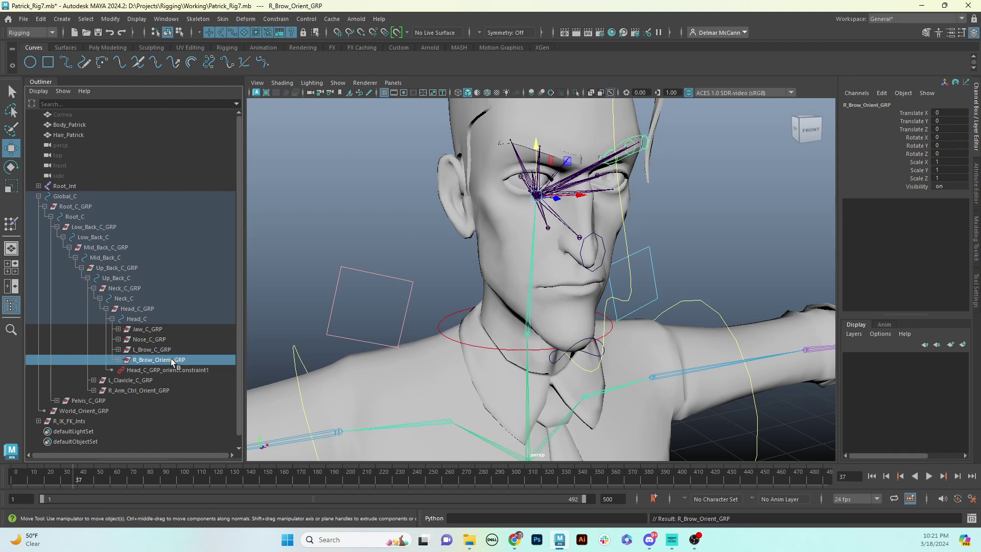
Step: Replace the prefix L_ with R_ throughout the duplicated brow hierarchy and rename its top group R_Brow_C_GRP
{"action": "left_click", "coordinate": [118, 360]}
{"action": "left_click", "coordinate": [153, 370]}
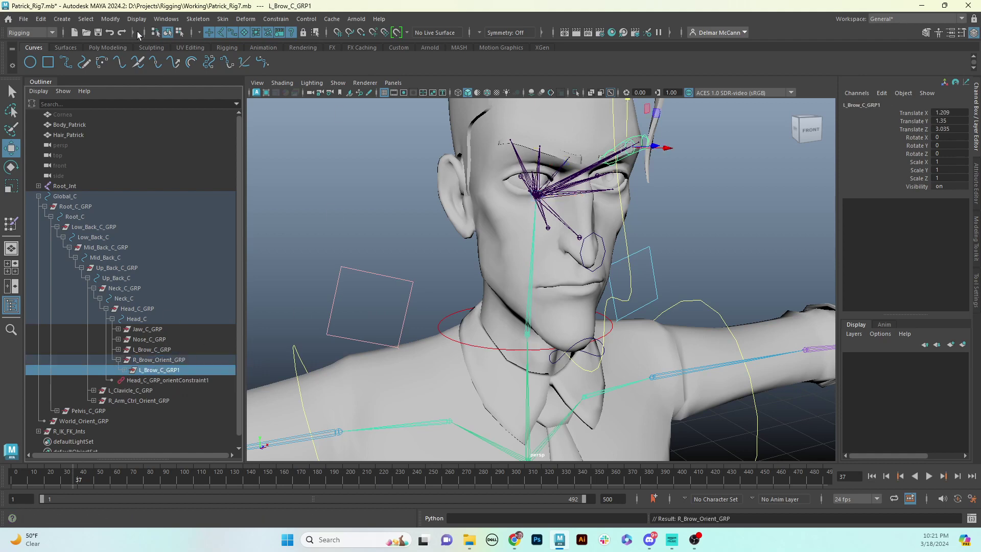
{"action": "left_click", "coordinate": [118, 21]}
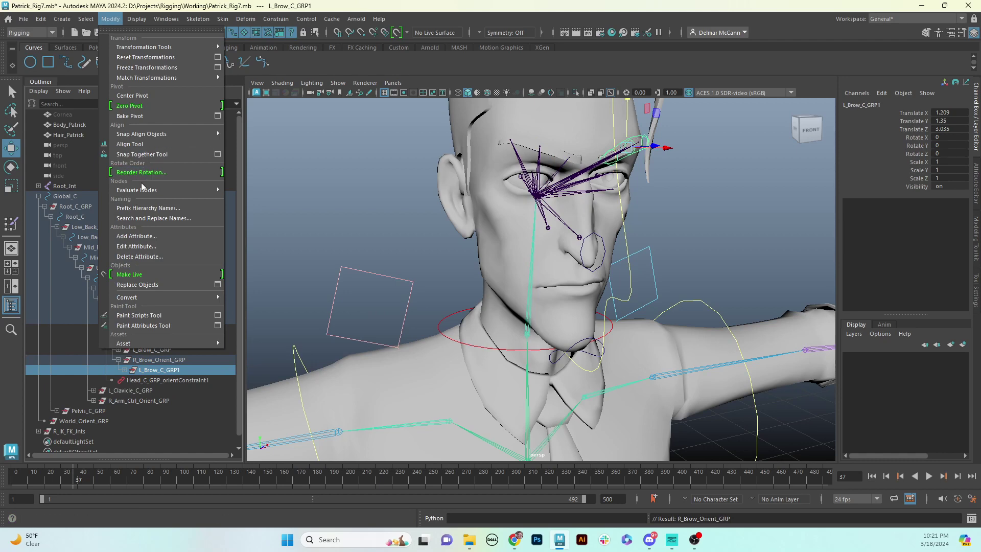
{"action": "left_click", "coordinate": [151, 218]}
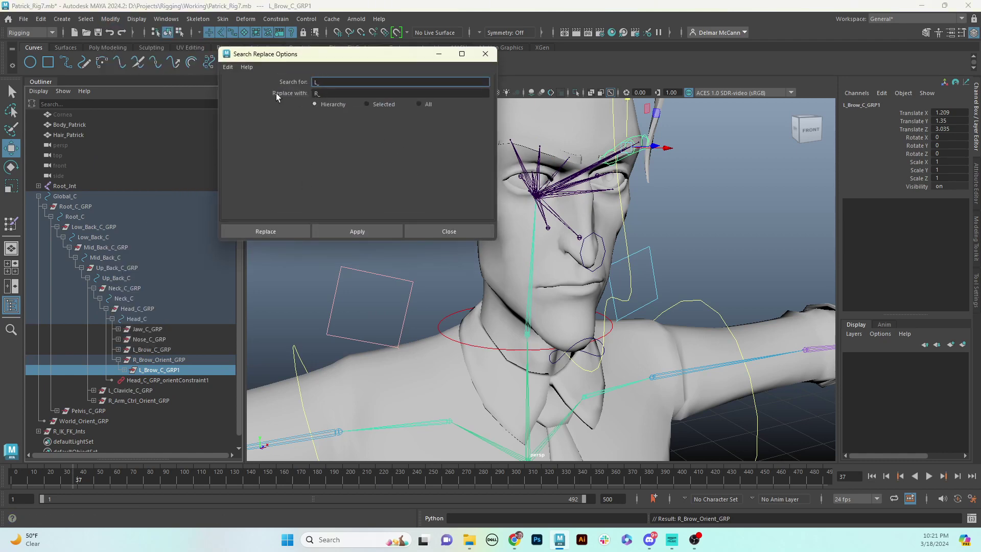
{"action": "left_click", "coordinate": [363, 231]}
{"action": "left_click", "coordinate": [486, 53]}
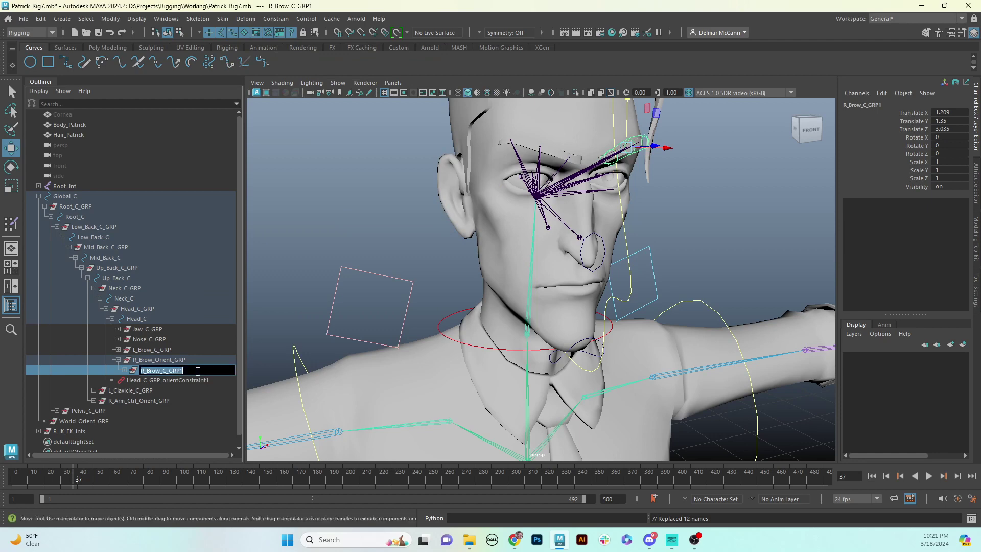
{"action": "double_click", "coordinate": [196, 370]}
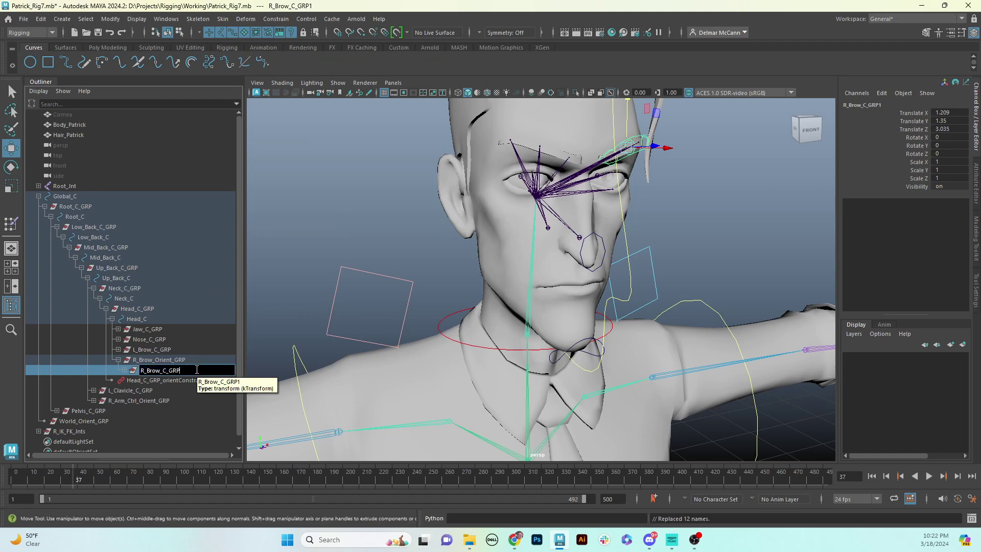
{"action": "key", "text": "Return"}
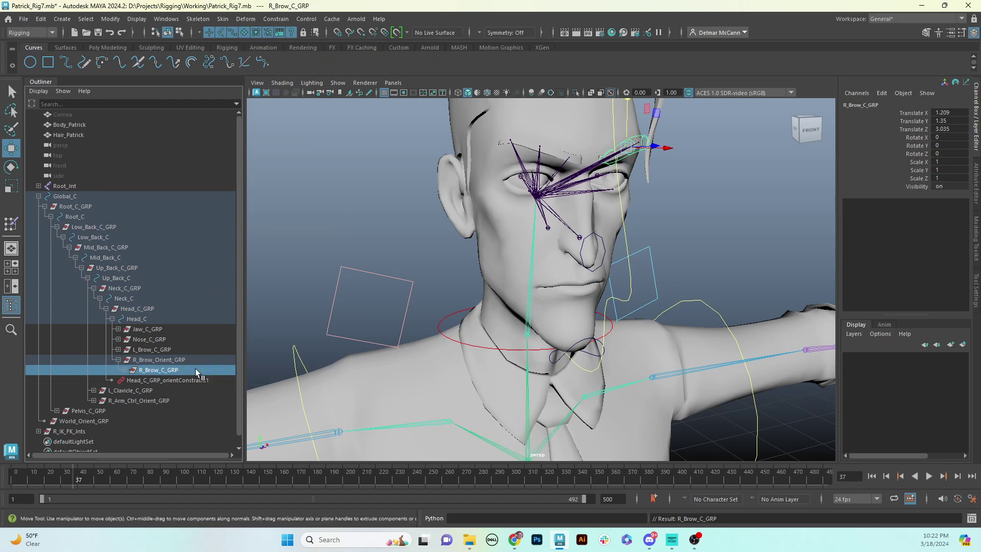
Step: Mirror the duplicated brow controls to the character's right side by setting R_Brow_Orient_GRP's Scale X to -1
{"action": "left_click", "coordinate": [163, 360]}
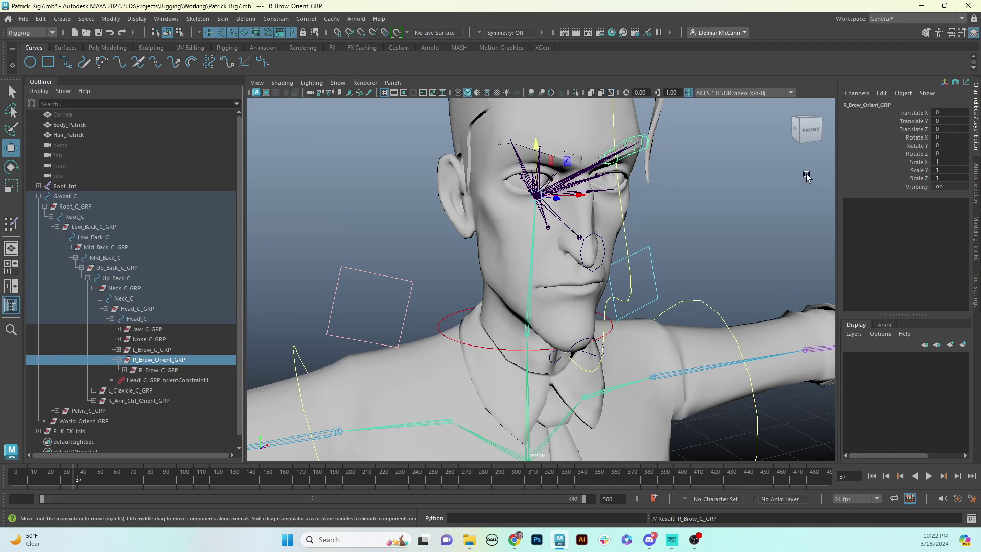
{"action": "left_click", "coordinate": [954, 162]}
{"action": "type", "text": "-1"}
{"action": "key", "text": "Return"}
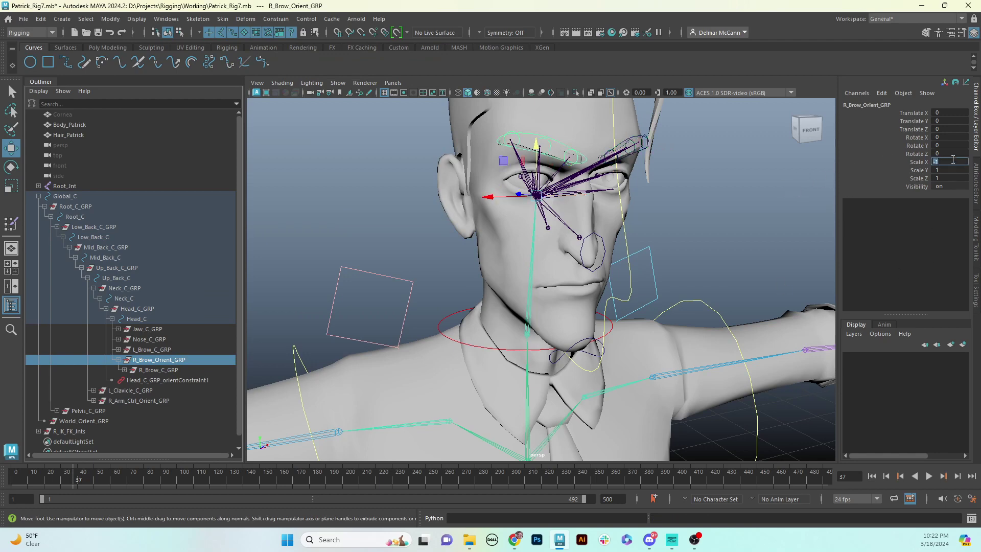
{"action": "left_click_drag", "start_coordinate": [633, 225], "coordinate": [449, 235], "text": "alt"}
{"action": "left_click", "coordinate": [449, 235]}
{"action": "left_click_drag", "start_coordinate": [515, 160], "coordinate": [517, 196], "text": "alt"}
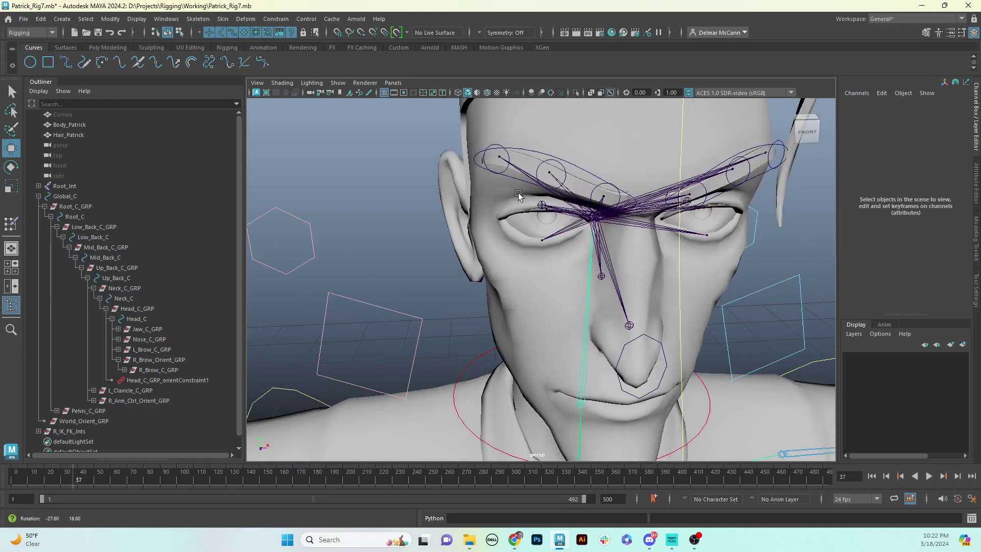
Step: Parent-constrain the right inner brow joint to the R_BrowInner_C control
{"action": "left_click", "coordinate": [600, 192]}
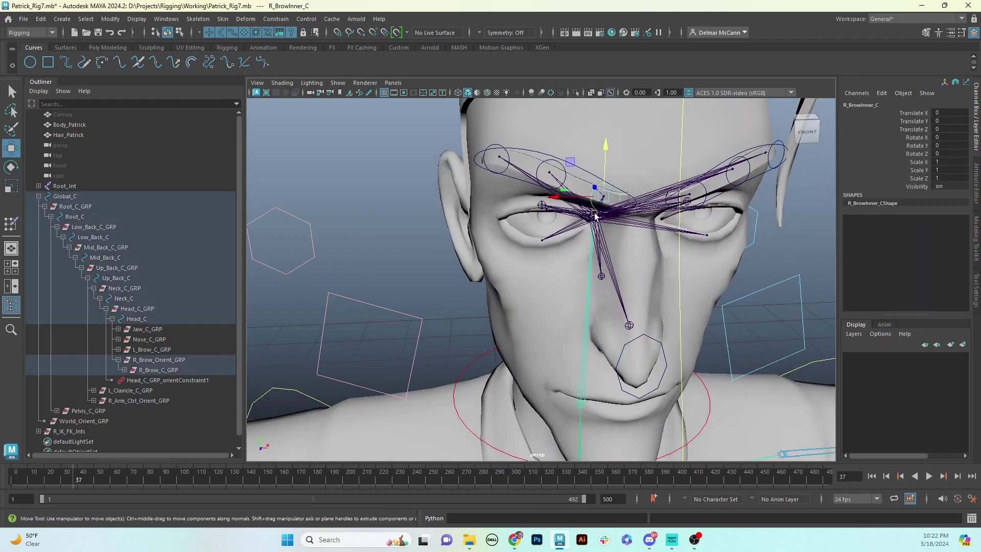
{"action": "key", "text": "q"}
{"action": "right_click_drag", "start_coordinate": [530, 252], "coordinate": [641, 236], "text": "alt"}
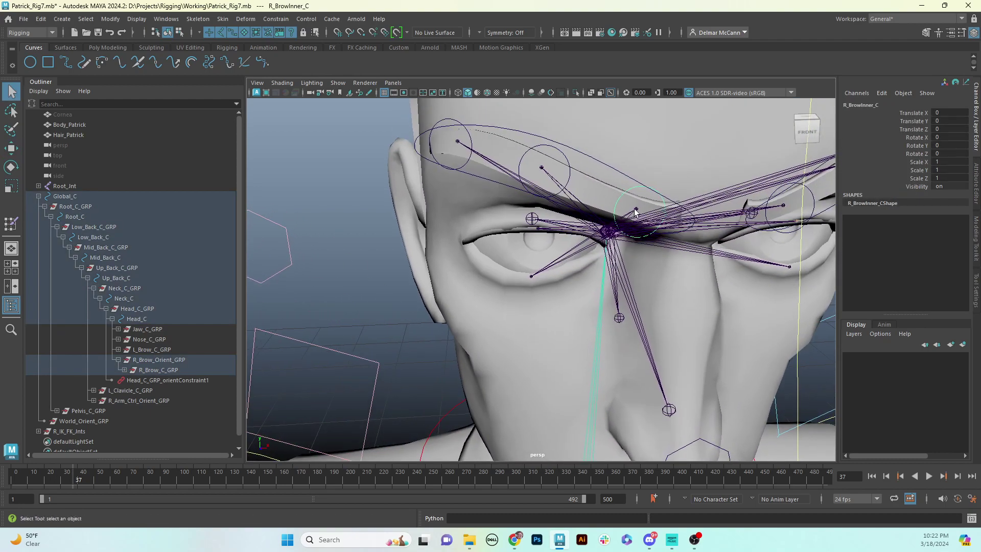
{"action": "left_click", "coordinate": [637, 211]}
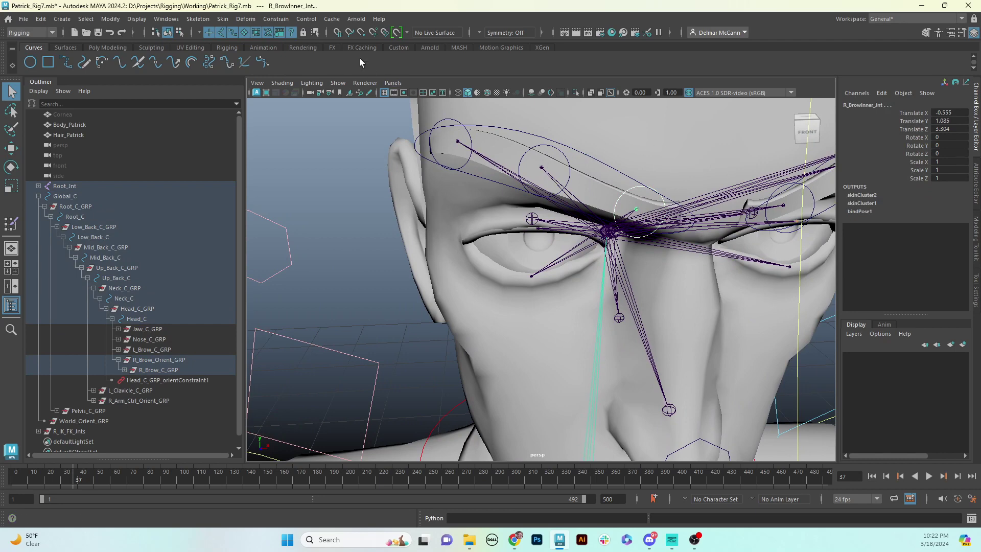
{"action": "left_click", "coordinate": [276, 19]}
{"action": "left_click", "coordinate": [291, 47]}
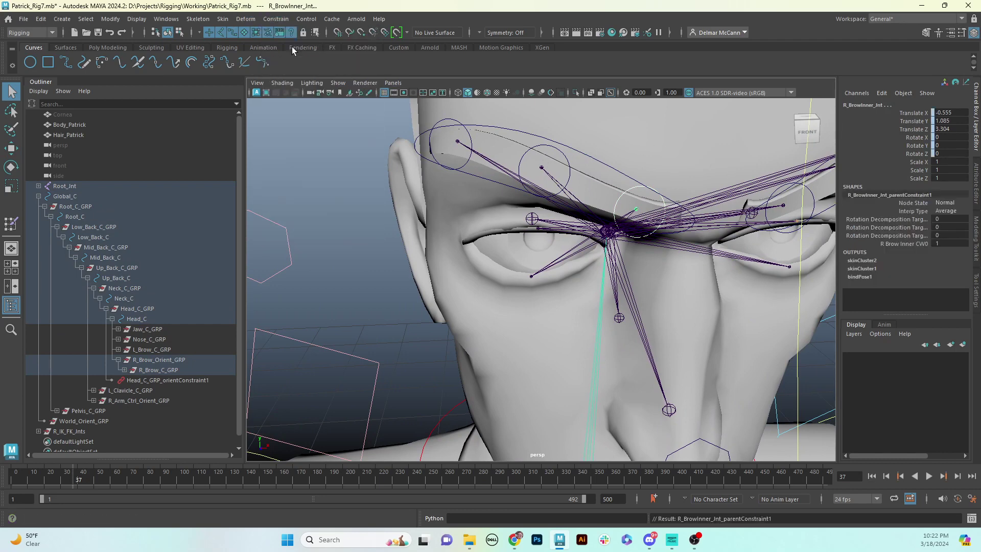
Step: Parent-constrain the right mid and outer brow joints to the R_BrowMid_C and R_BrowOuter_C controls respectively
{"action": "left_click", "coordinate": [568, 164]}
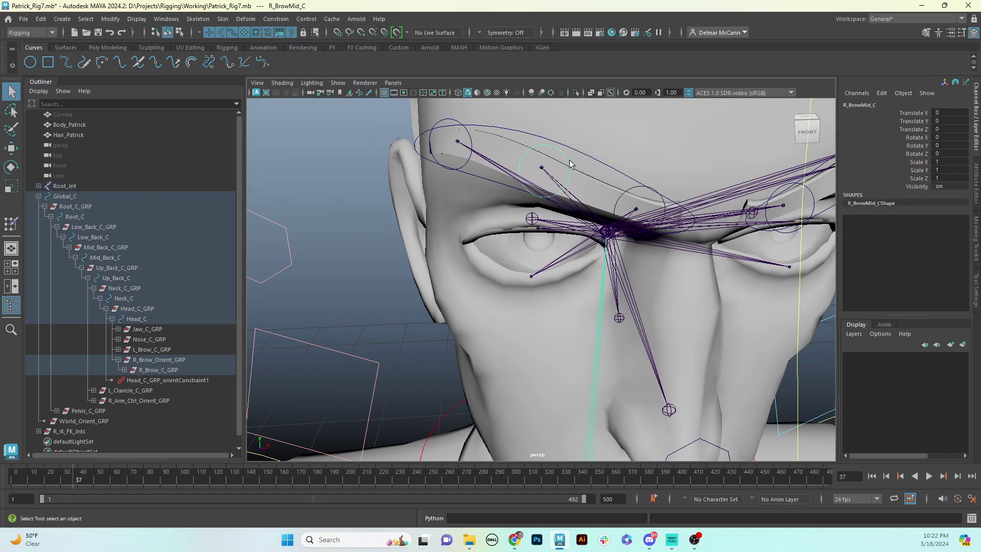
{"action": "left_click", "coordinate": [542, 170], "text": "shift"}
{"action": "key", "text": "g"}
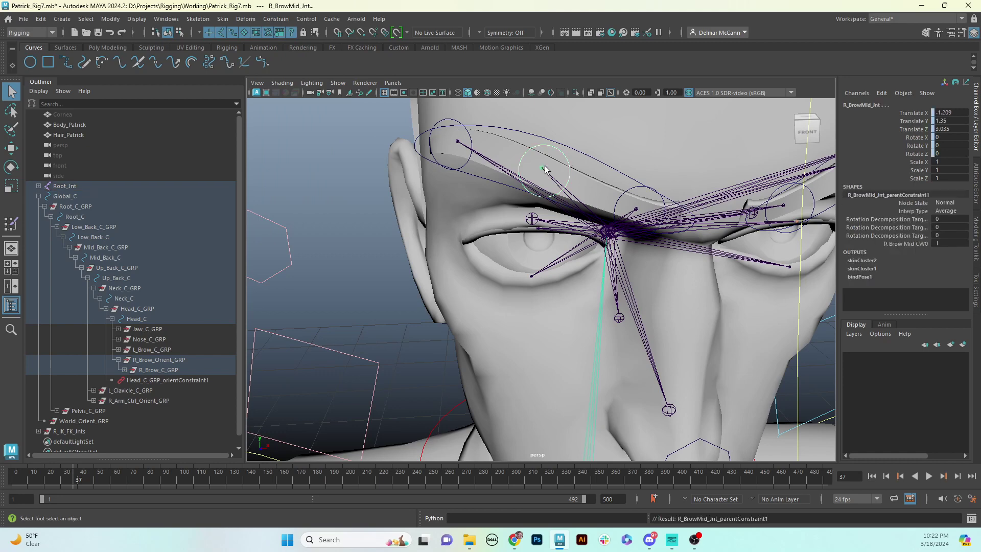
{"action": "left_click", "coordinate": [471, 147]}
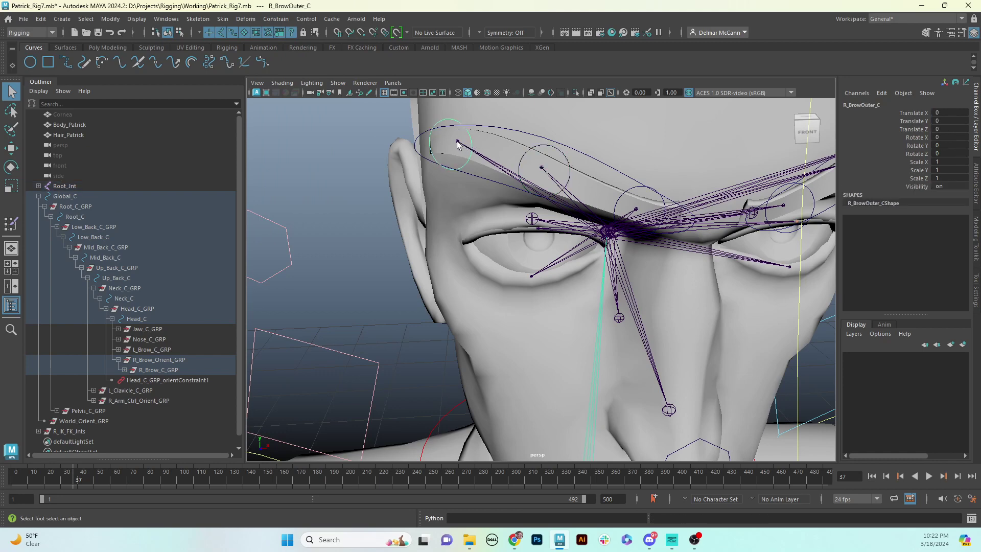
{"action": "left_click", "coordinate": [458, 143], "text": "shift"}
{"action": "key", "text": "g"}
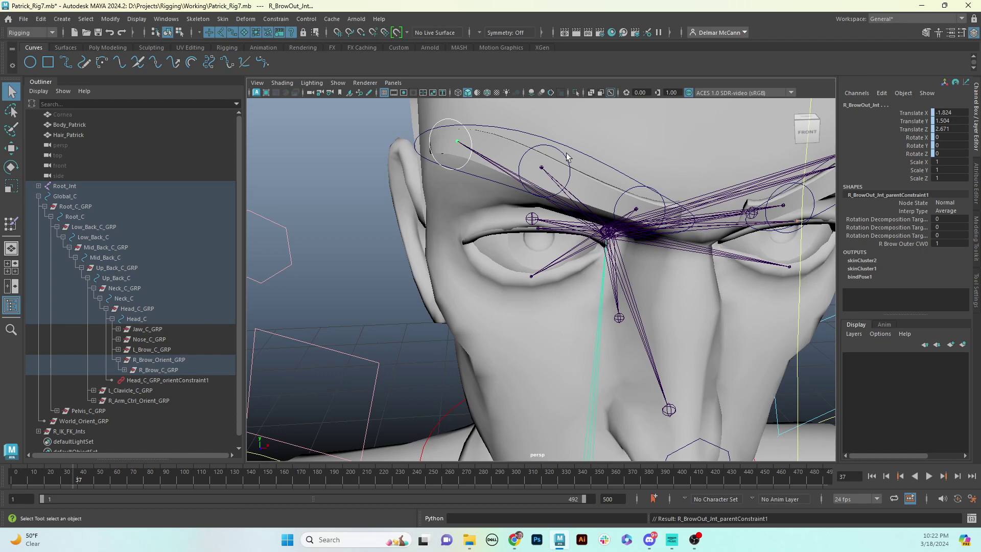
Step: Try moving the R_Brow_C control to test the right brow, and undo the move
{"action": "left_click", "coordinate": [603, 164]}
{"action": "left_click_drag", "start_coordinate": [624, 190], "coordinate": [568, 187], "text": "alt"}
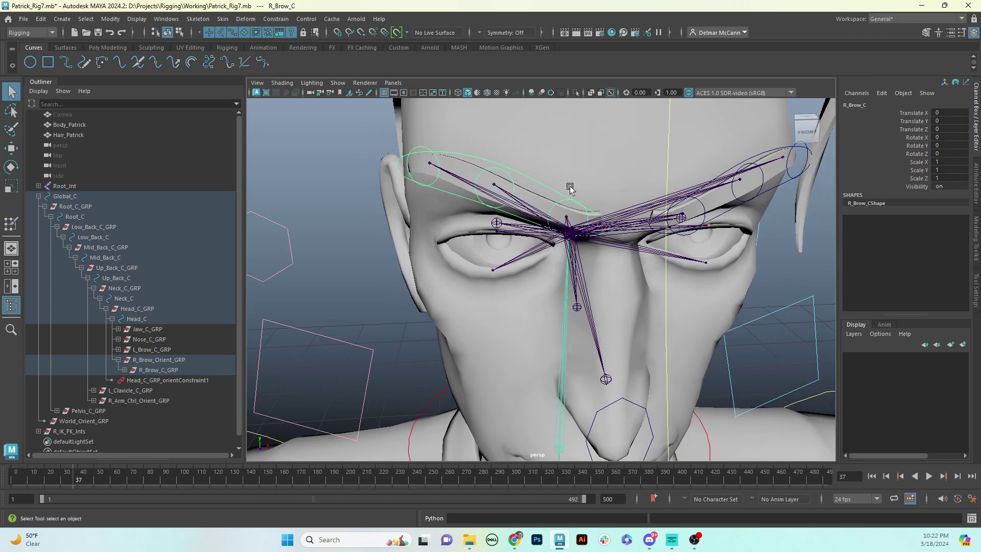
{"action": "key", "text": "w"}
{"action": "left_click_drag", "start_coordinate": [493, 133], "coordinate": [619, 220]}
{"action": "key", "text": "ctrl+z"}
Step: Try moving and rotating both main brow controls together, undoing each test transform
{"action": "left_click", "coordinate": [661, 175]}
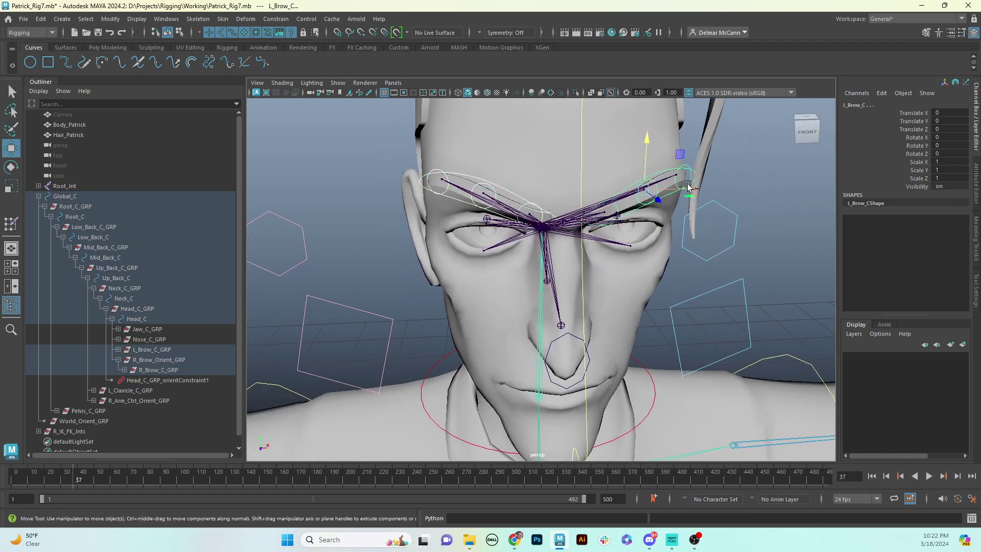
{"action": "mouse_move", "coordinate": [687, 188]}
{"action": "left_mouse_down"}
{"action": "mouse_move", "coordinate": [712, 187]}
{"action": "mouse_move", "coordinate": [675, 187]}
{"action": "left_mouse_up"}
{"action": "key", "text": "ctrl+z"}
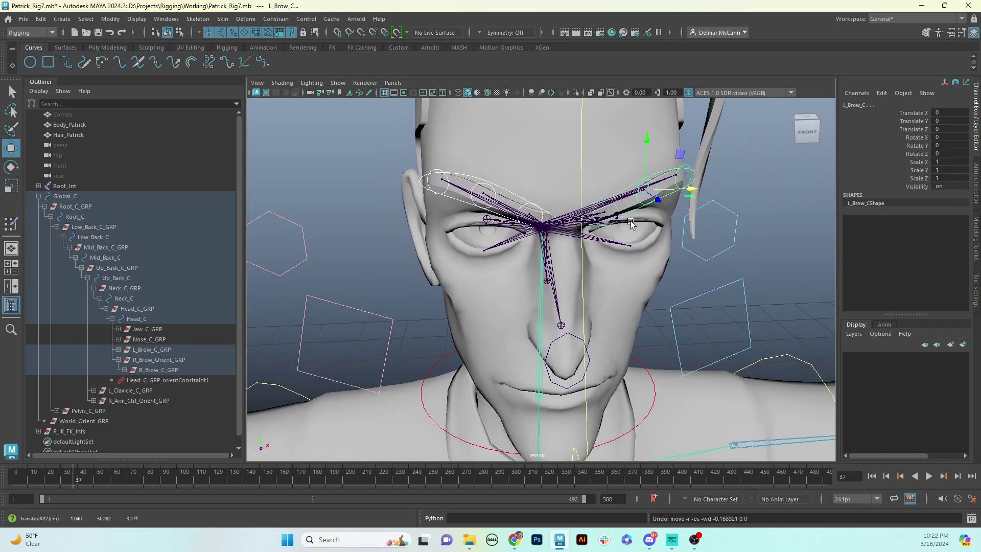
{"action": "left_click_drag", "start_coordinate": [628, 219], "coordinate": [620, 222], "text": "alt"}
{"action": "key", "text": "e"}
{"action": "left_click_drag", "start_coordinate": [637, 148], "coordinate": [667, 147]}
{"action": "key", "text": "ctrl+z"}
Step: Display the character with its textures in the perspective view and clear the selection
{"action": "mouse_move", "coordinate": [645, 251]}
{"action": "left_mouse_down", "text": "alt"}
{"action": "mouse_move", "coordinate": [643, 227]}
{"action": "mouse_move", "coordinate": [611, 257]}
{"action": "mouse_move", "coordinate": [712, 282]}
{"action": "mouse_move", "coordinate": [622, 273]}
{"action": "mouse_move", "coordinate": [648, 280]}
{"action": "mouse_move", "coordinate": [625, 274]}
{"action": "mouse_move", "coordinate": [627, 238]}
{"action": "mouse_move", "coordinate": [536, 284]}
{"action": "mouse_move", "coordinate": [586, 286]}
{"action": "mouse_move", "coordinate": [625, 127]}
{"action": "left_mouse_up", "text": "alt"}
{"action": "key", "text": "6"}
{"action": "left_click", "coordinate": [689, 267]}
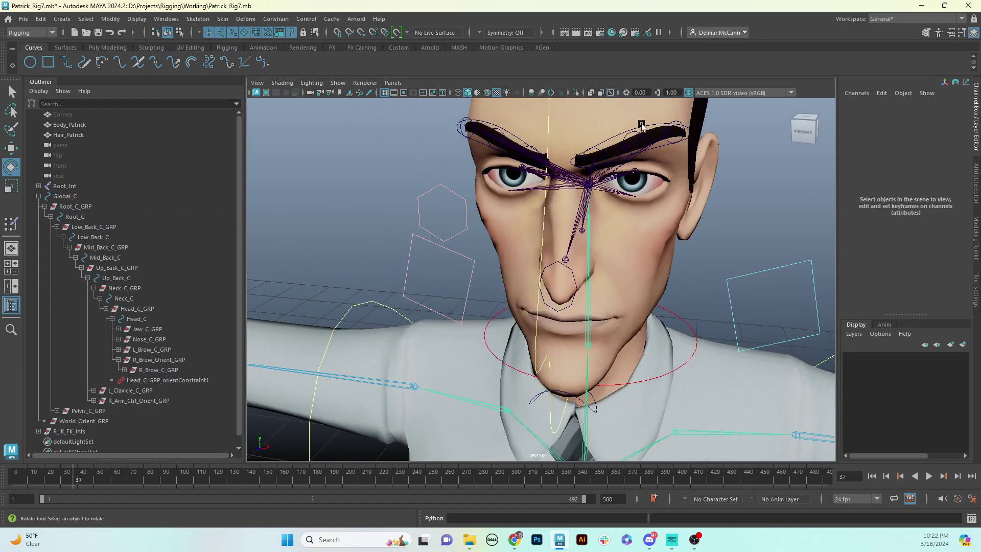
Step: Enable drawing overrides on L_Brow_CShape and set its index color to blue
{"action": "left_click", "coordinate": [642, 126]}
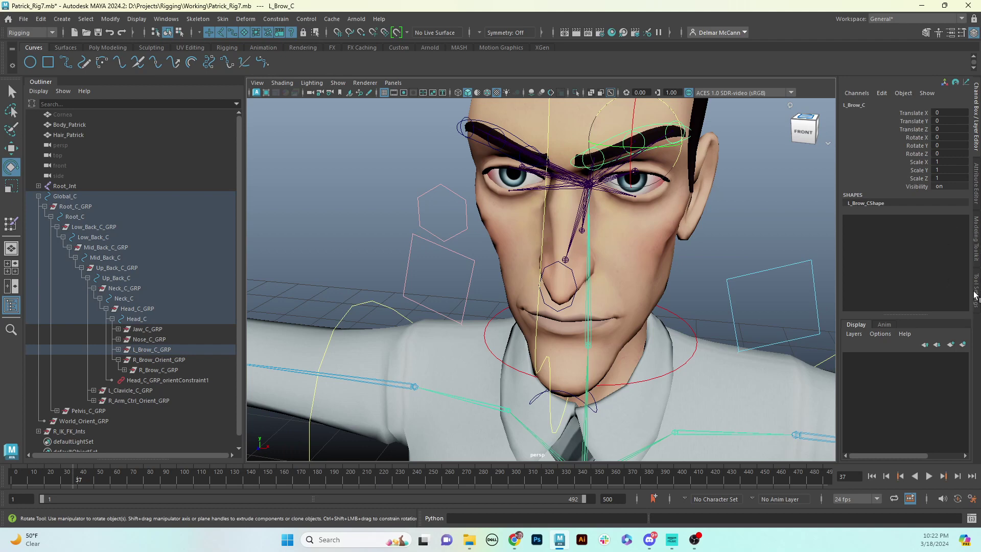
{"action": "left_click", "coordinate": [976, 204]}
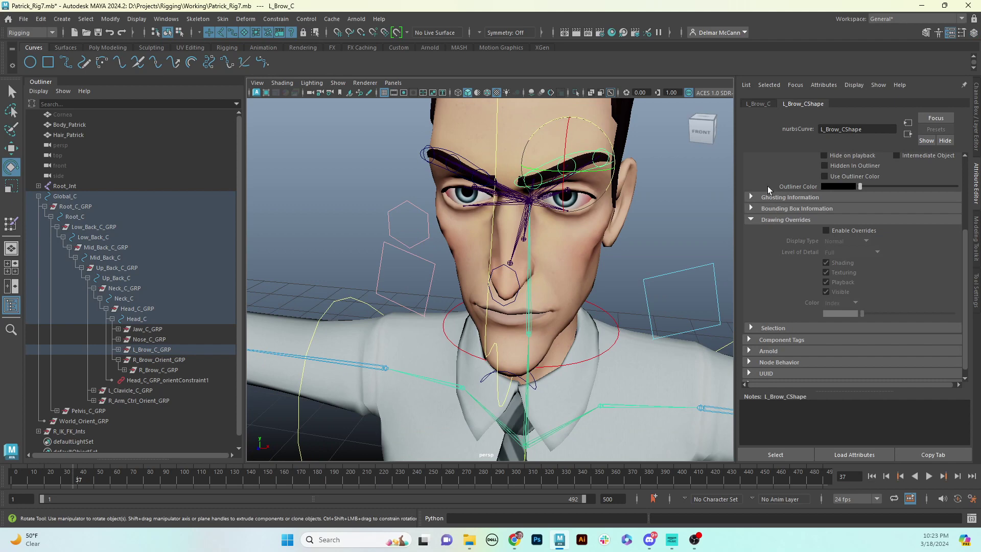
{"action": "left_click", "coordinate": [826, 231]}
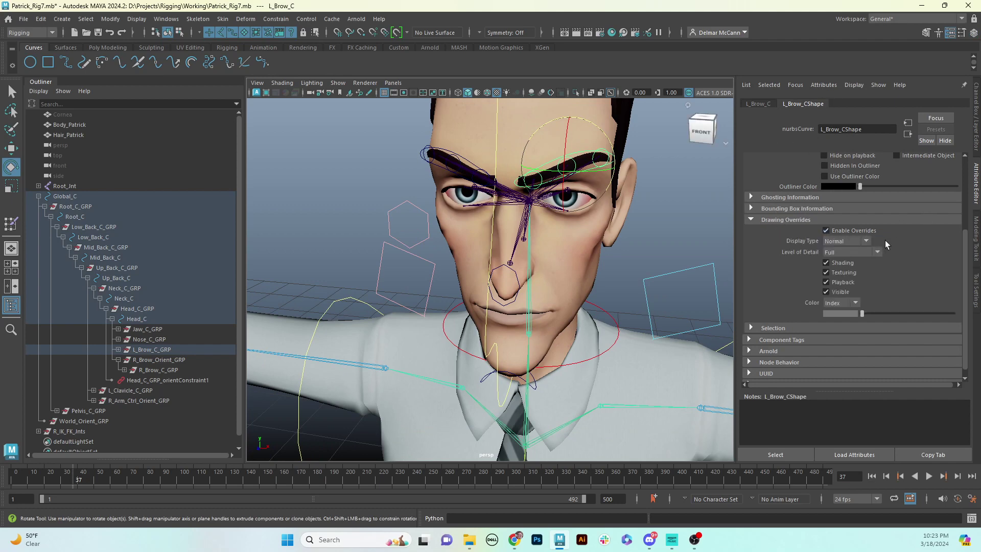
{"action": "left_click_drag", "start_coordinate": [862, 315], "coordinate": [882, 317]}
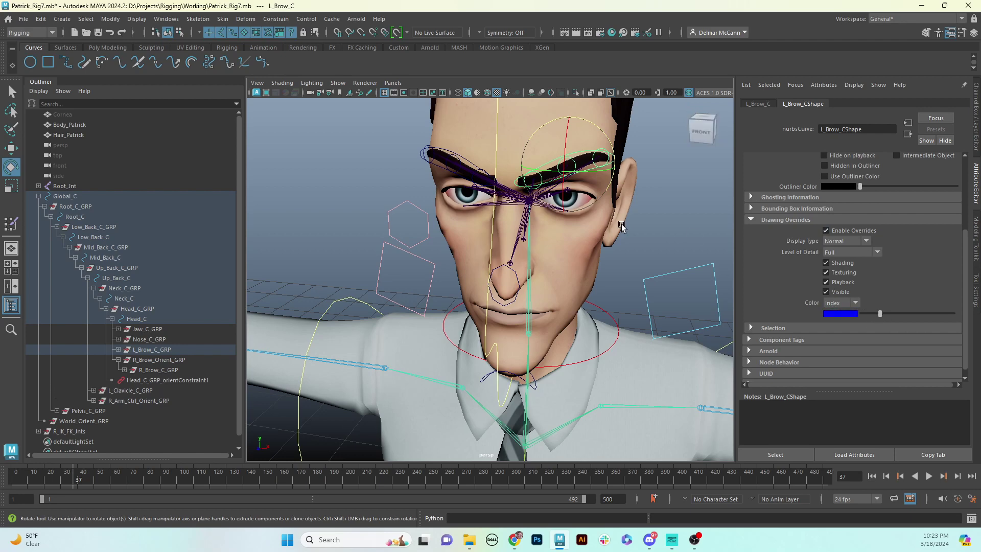
{"action": "left_click", "coordinate": [556, 193]}
Step: Enable drawing overrides on L_BrowInner_CShape and set its index color to light blue
{"action": "left_click", "coordinate": [538, 179]}
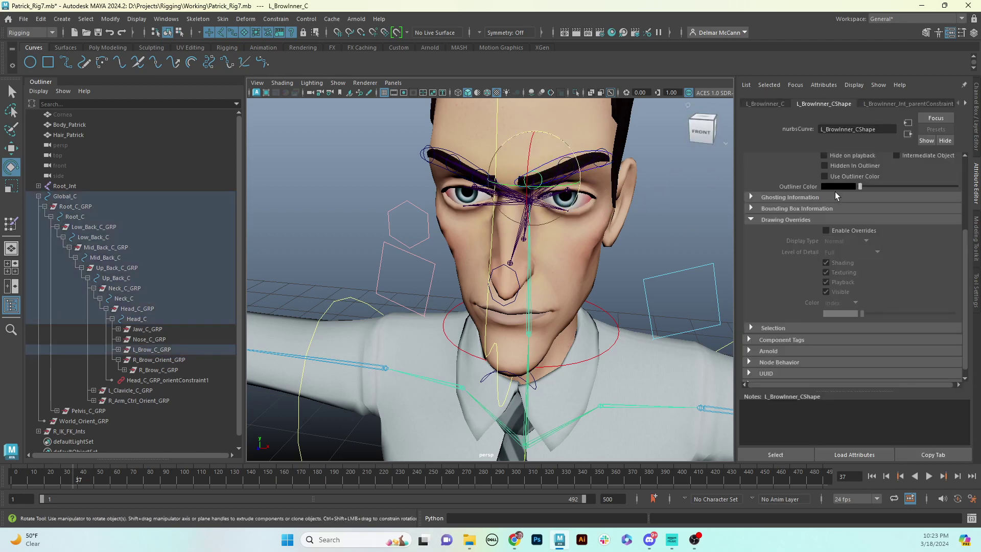
{"action": "left_click", "coordinate": [827, 230]}
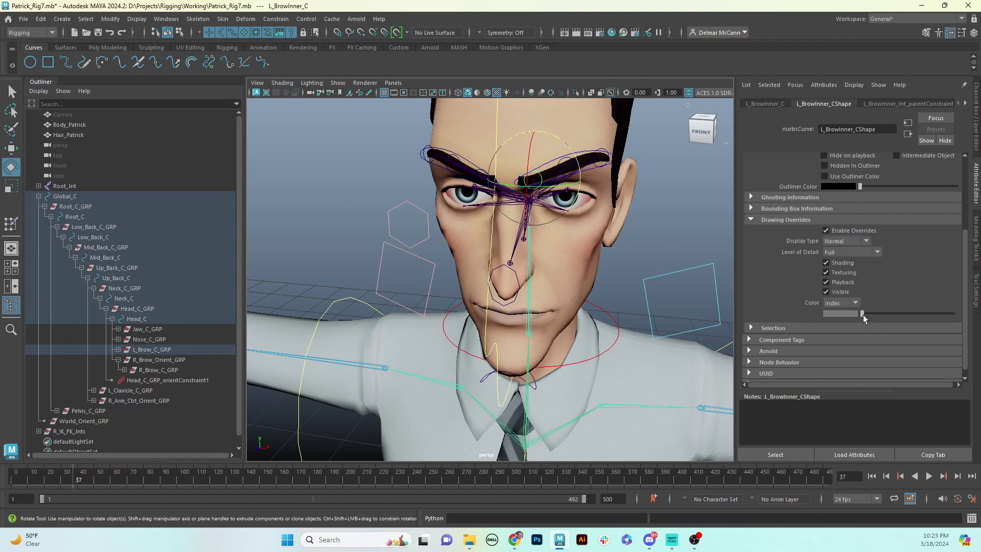
{"action": "left_click_drag", "start_coordinate": [863, 318], "coordinate": [914, 315]}
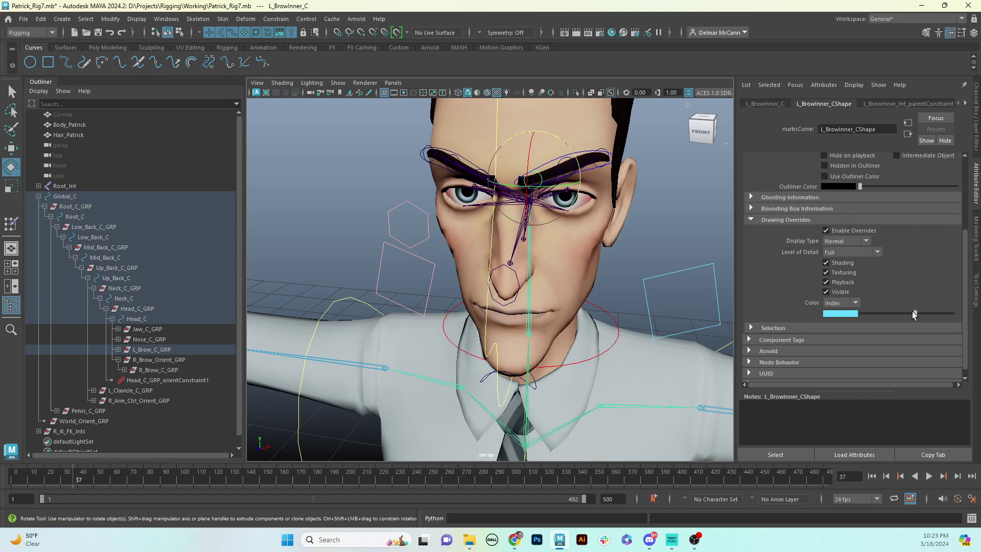
{"action": "left_click", "coordinate": [649, 250]}
Step: Enable drawing overrides on L_BrowMid_CShape and set its index color to light blue
{"action": "left_click", "coordinate": [560, 166]}
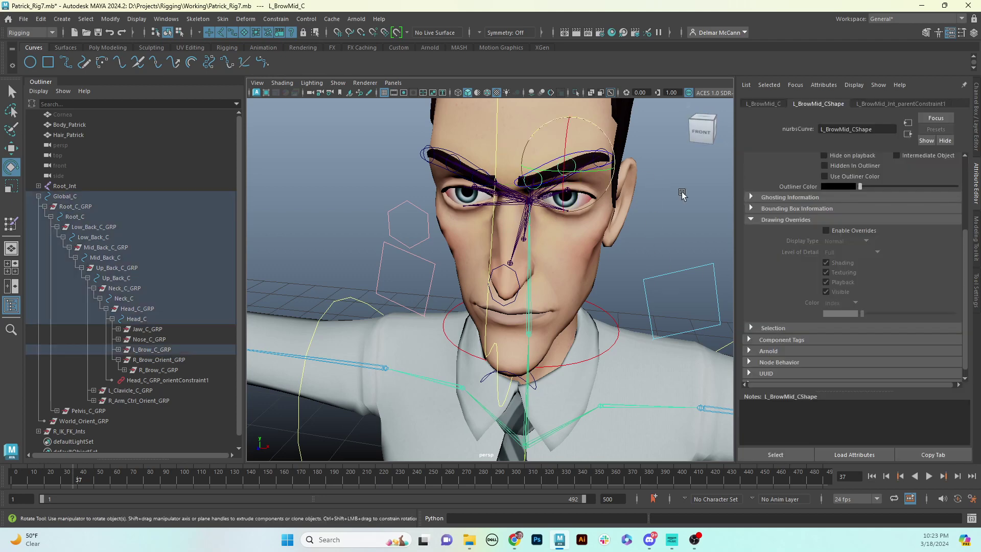
{"action": "left_click", "coordinate": [827, 231]}
{"action": "left_click_drag", "start_coordinate": [864, 314], "coordinate": [915, 316]}
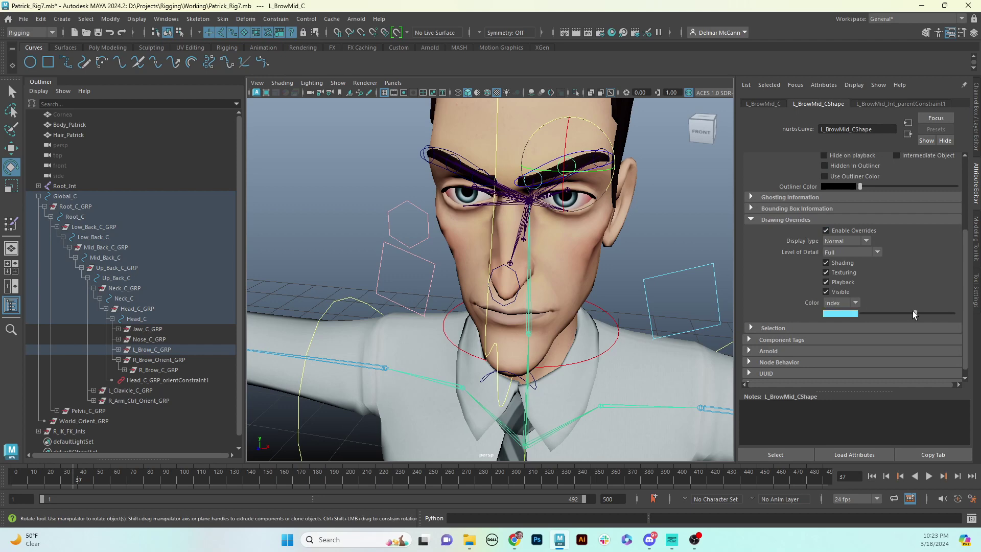
{"action": "left_click", "coordinate": [639, 237]}
Step: Enable drawing overrides on L_BrowOuter_CShape and set its index color to light blue
{"action": "left_click", "coordinate": [597, 168]}
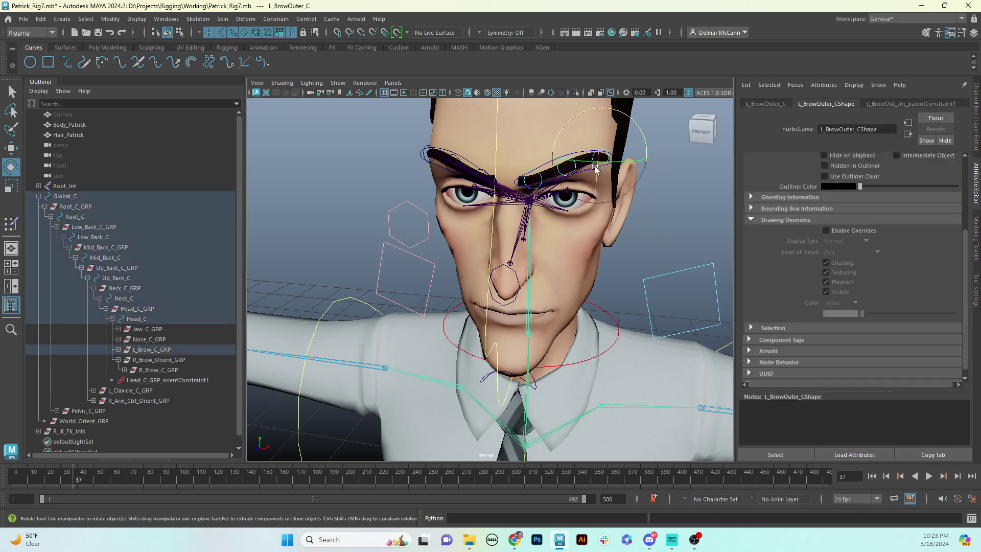
{"action": "left_click", "coordinate": [826, 231]}
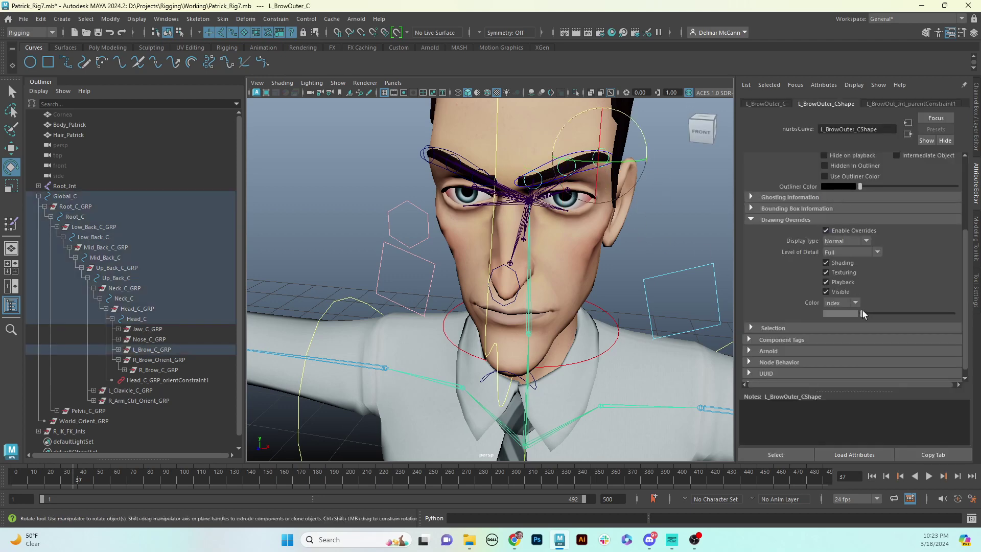
{"action": "left_click_drag", "start_coordinate": [864, 314], "coordinate": [916, 314]}
Step: Enable drawing overrides on R_Brow_CShape and set its index color to red
{"action": "left_click", "coordinate": [702, 131]}
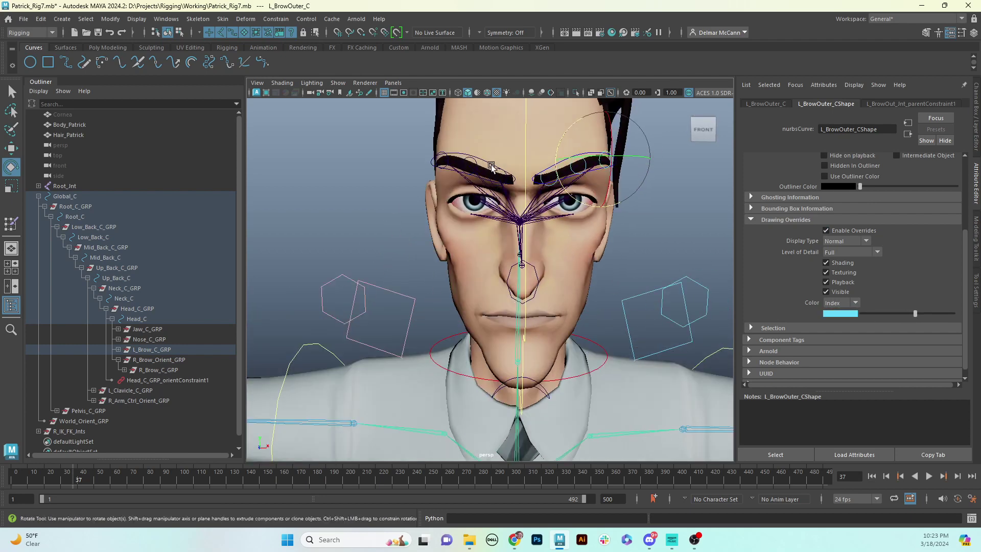
{"action": "left_click", "coordinate": [490, 162]}
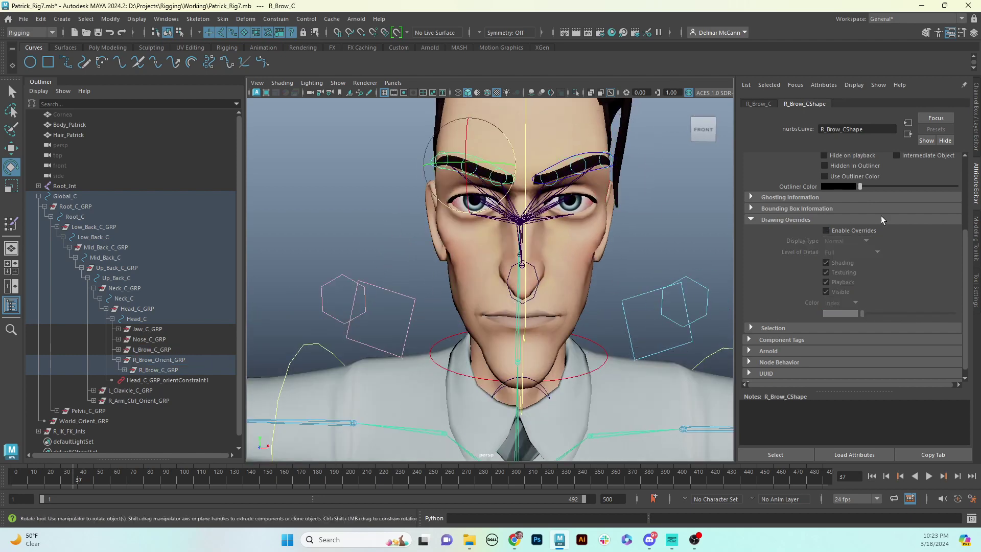
{"action": "left_click", "coordinate": [826, 231]}
{"action": "left_click_drag", "start_coordinate": [869, 314], "coordinate": [900, 316]}
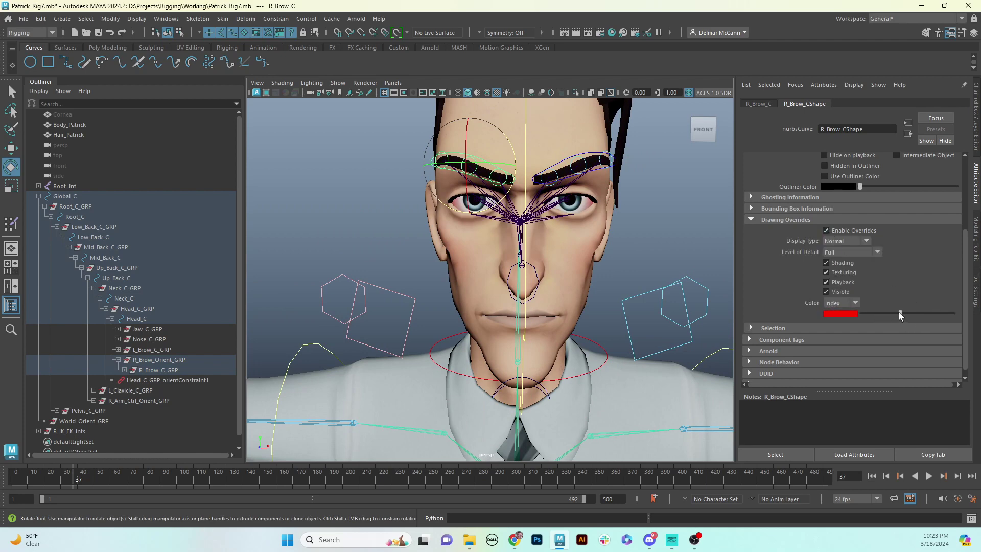
{"action": "left_click", "coordinate": [636, 210]}
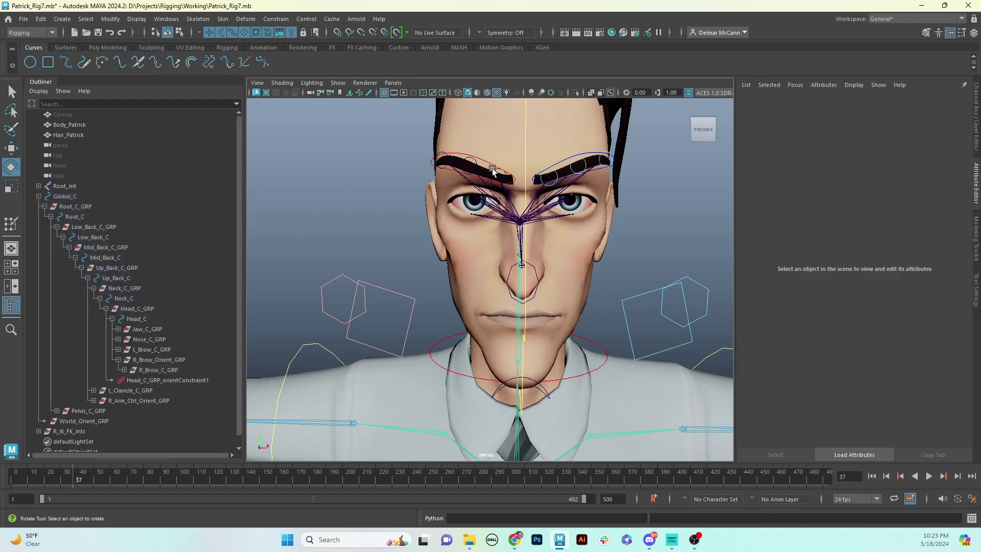
Step: Enable drawing overrides on R_BrowInner_CShape and set its index color to pink
{"action": "left_click", "coordinate": [498, 177]}
{"action": "left_click", "coordinate": [826, 230]}
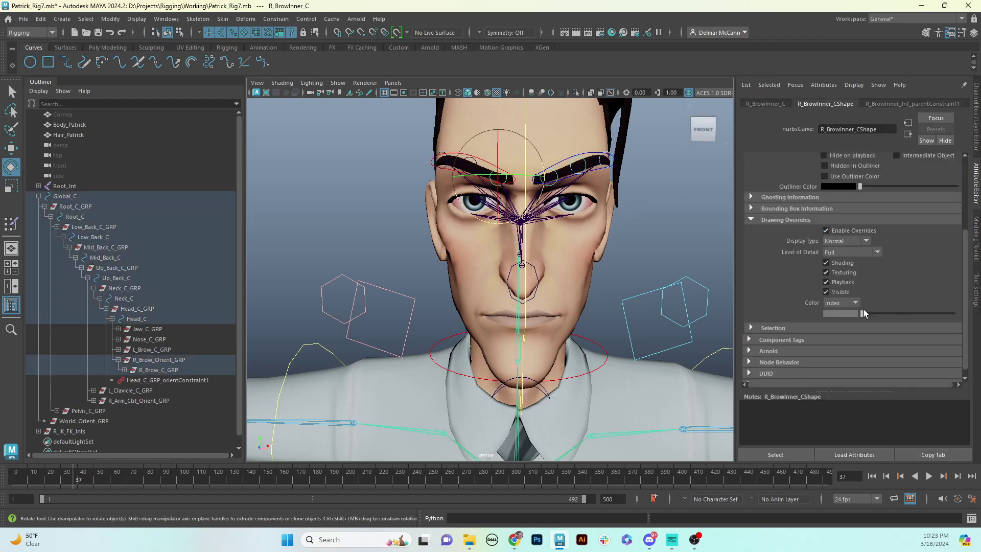
{"action": "left_click_drag", "start_coordinate": [864, 310], "coordinate": [915, 309]}
{"action": "left_click", "coordinate": [474, 179]}
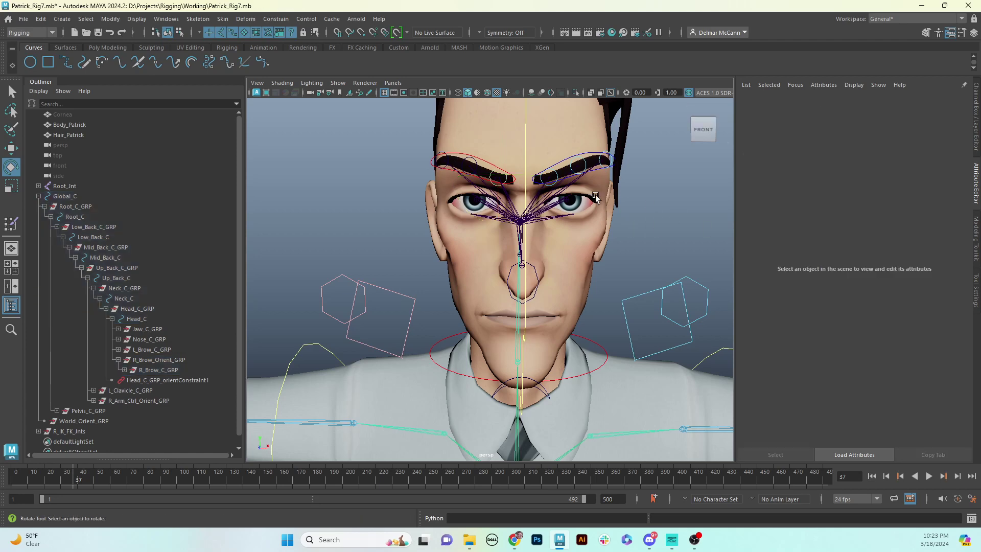
Step: Enable drawing overrides on R_BrowMid_CShape and set its index color to pink
{"action": "left_click", "coordinate": [480, 170]}
{"action": "left_click", "coordinate": [826, 231]}
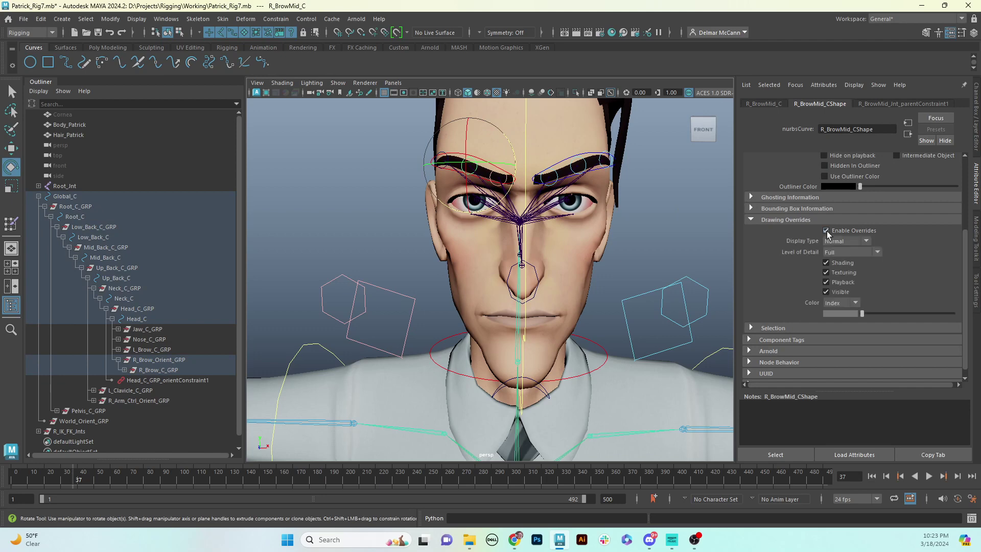
{"action": "left_click_drag", "start_coordinate": [863, 314], "coordinate": [914, 315]}
{"action": "left_click", "coordinate": [642, 210]}
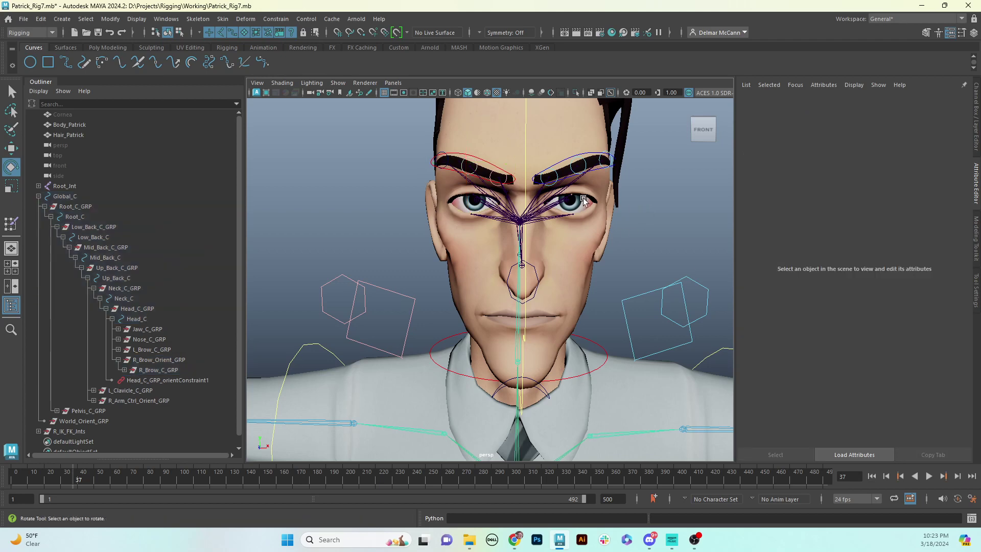
Step: Enable drawing overrides on R_BrowOuter_CShape and set its index color to pink
{"action": "left_click", "coordinate": [450, 157]}
{"action": "left_click", "coordinate": [451, 170]}
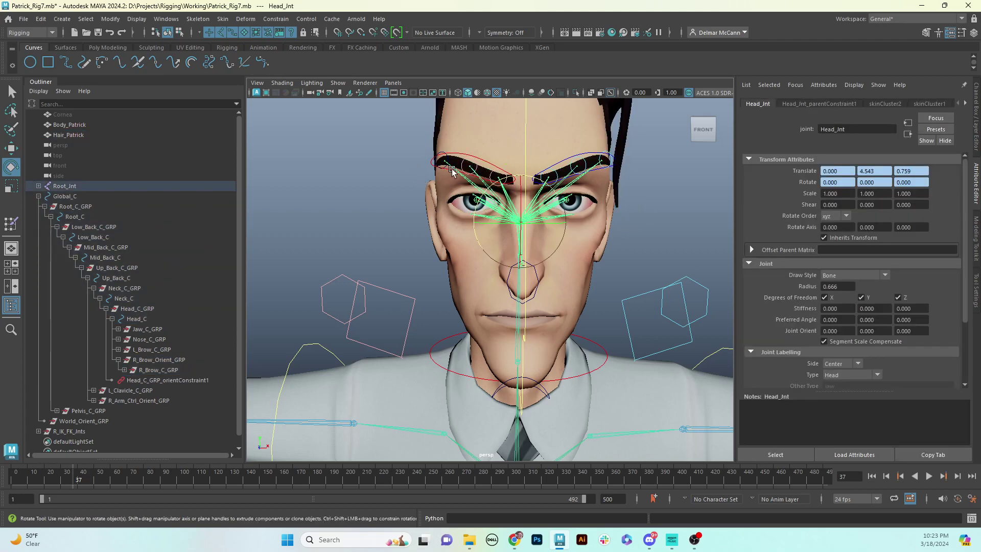
{"action": "left_click", "coordinate": [447, 157]}
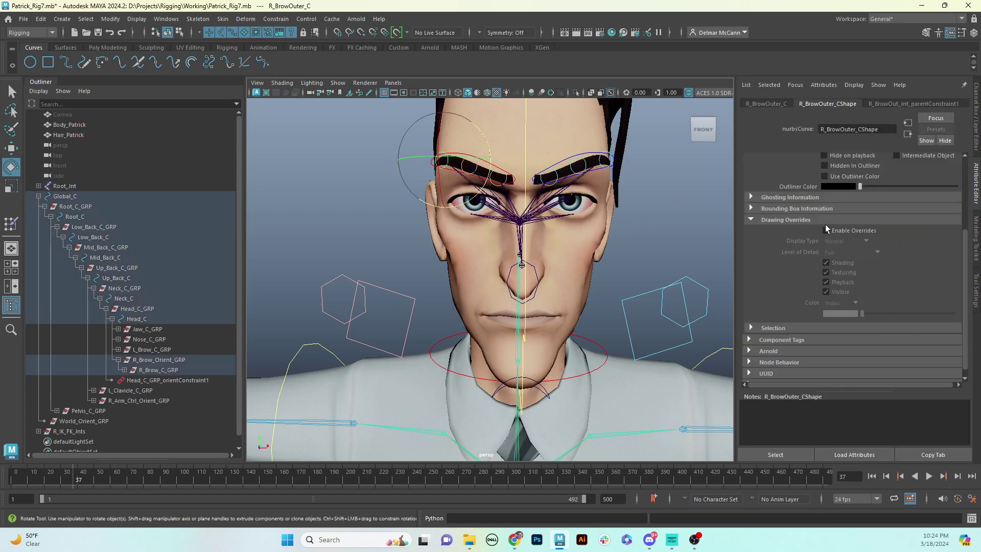
{"action": "left_click", "coordinate": [826, 230]}
{"action": "left_click_drag", "start_coordinate": [863, 313], "coordinate": [917, 315]}
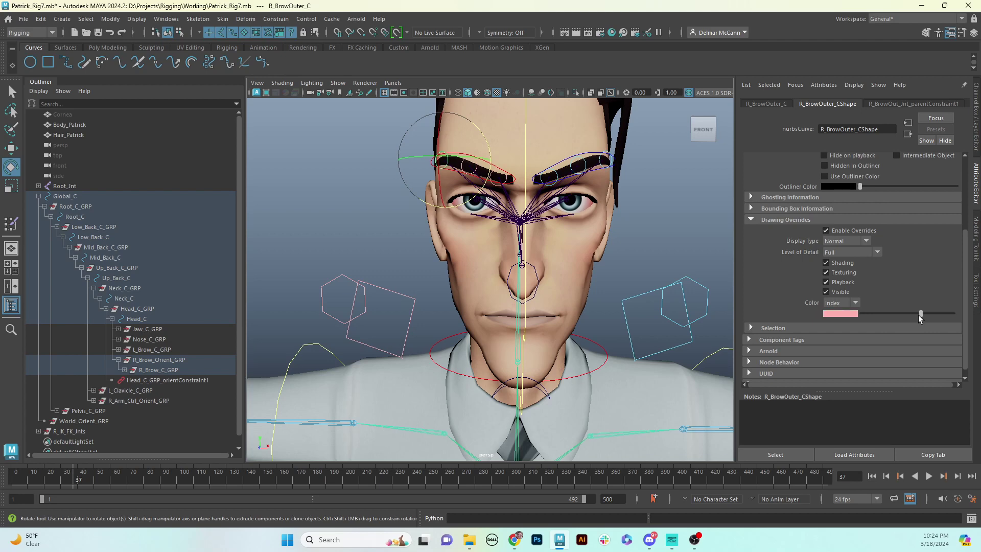
{"action": "left_click", "coordinate": [669, 222]}
Step: Enable drawing overrides on Nose_CShape and set its index color to yellow
{"action": "left_click_drag", "start_coordinate": [653, 216], "coordinate": [563, 290], "text": "alt"}
{"action": "left_click", "coordinate": [541, 293]}
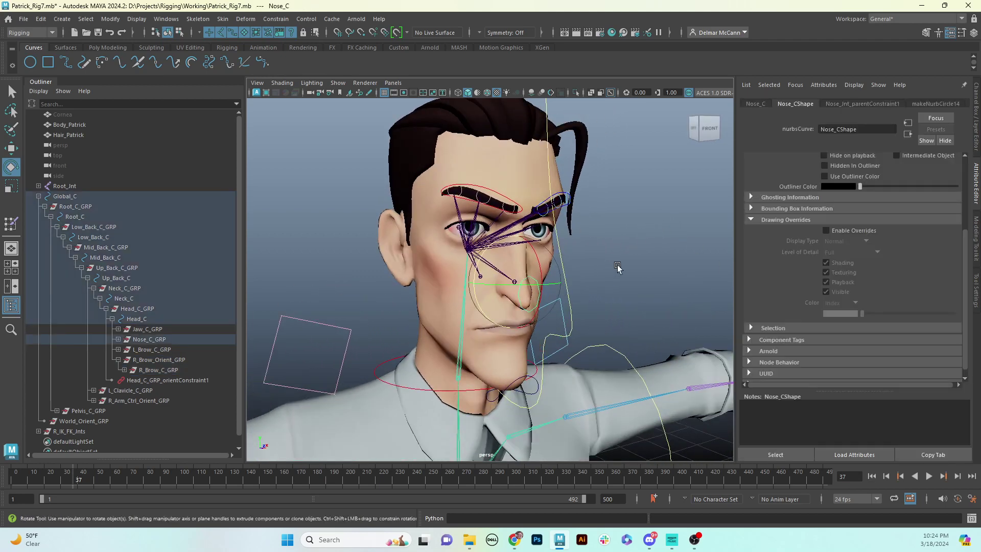
{"action": "left_click", "coordinate": [826, 231]}
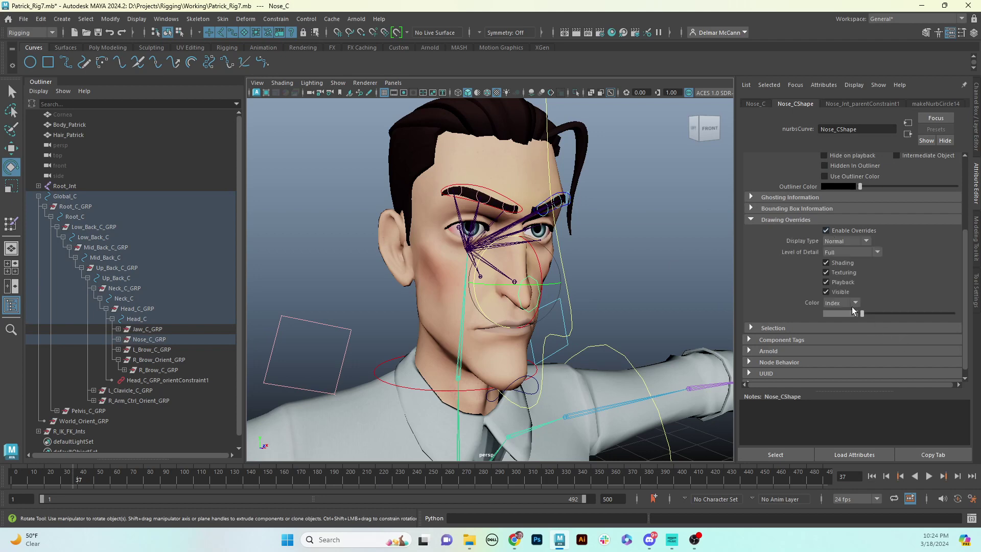
{"action": "left_click_drag", "start_coordinate": [863, 313], "coordinate": [912, 314]}
{"action": "left_click", "coordinate": [689, 283]}
Step: Enable drawing overrides on Jaw_CShape and set its index color to blue
{"action": "left_click_drag", "start_coordinate": [632, 313], "coordinate": [653, 302], "text": "alt"}
{"action": "left_click_drag", "start_coordinate": [542, 335], "coordinate": [605, 318], "text": "alt"}
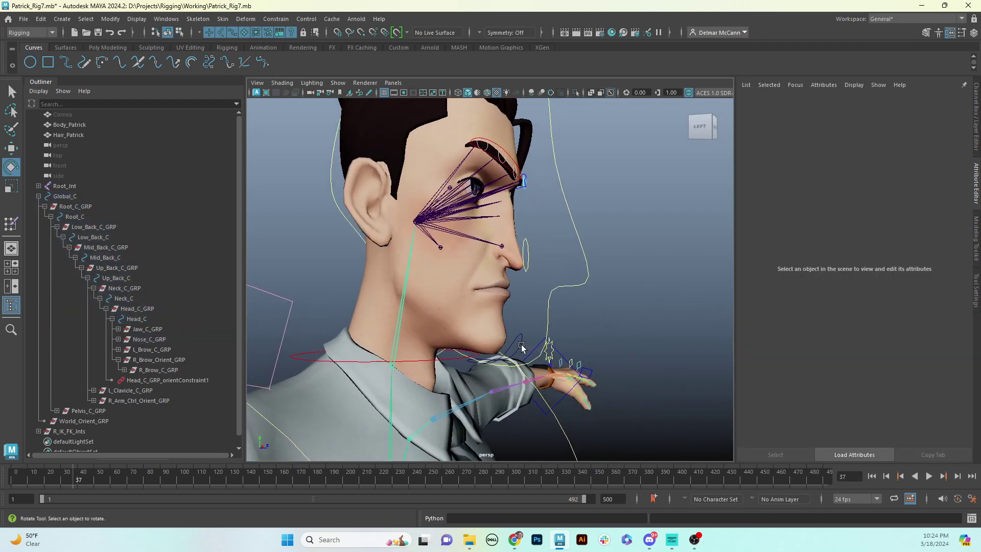
{"action": "left_click", "coordinate": [517, 340]}
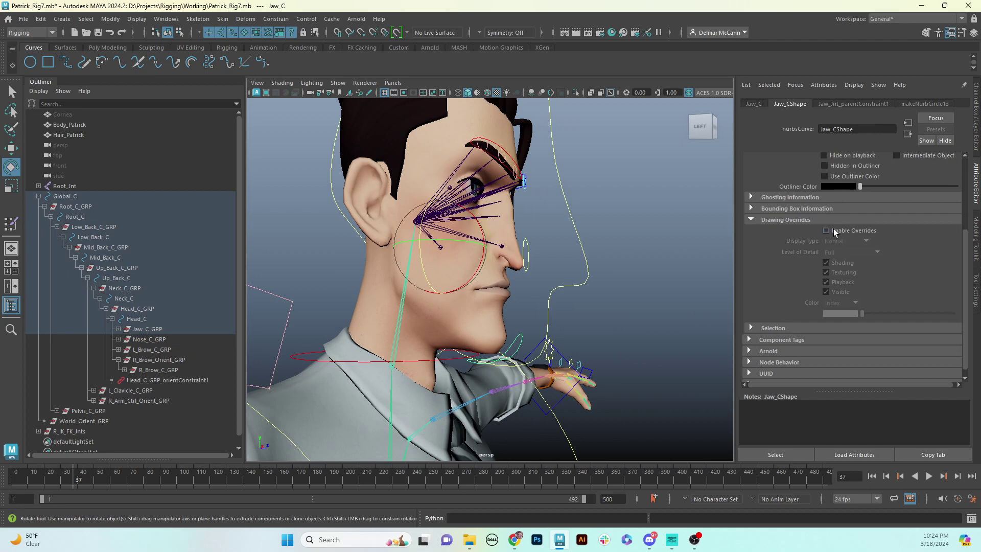
{"action": "left_click", "coordinate": [827, 230]}
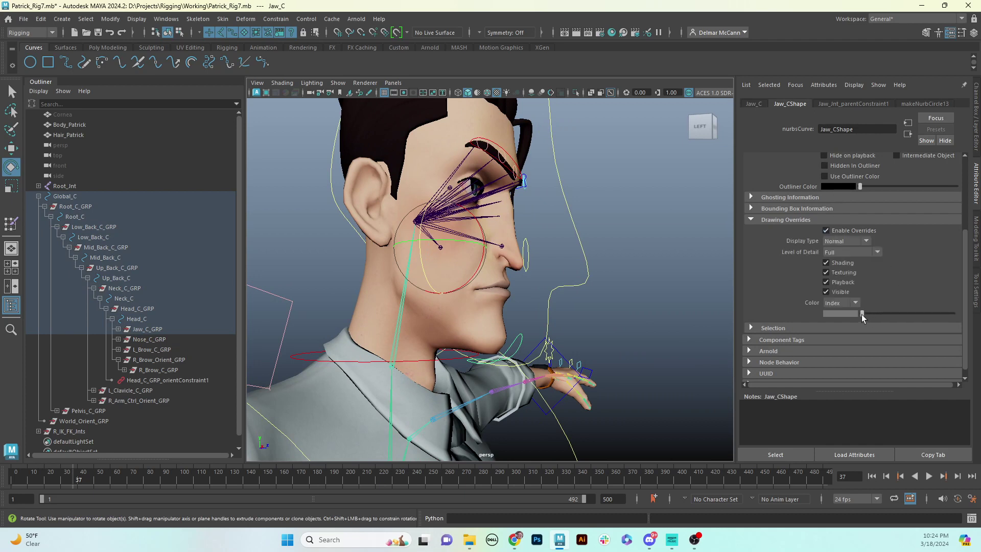
{"action": "left_click_drag", "start_coordinate": [861, 314], "coordinate": [879, 315]}
{"action": "left_click", "coordinate": [634, 327]}
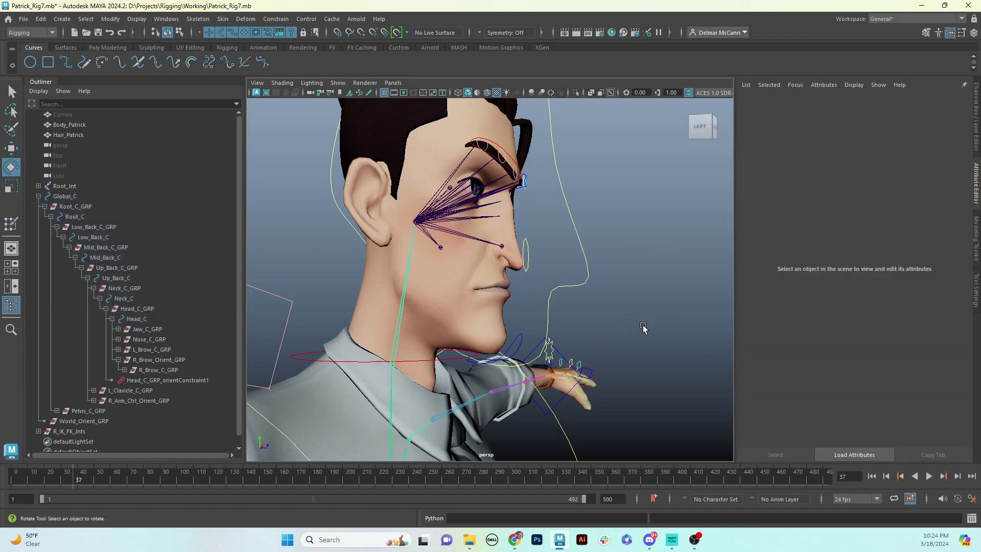
Step: Try yellow as the override color of the jaw control
{"action": "mouse_move", "coordinate": [644, 329]}
{"action": "left_mouse_down", "text": "alt"}
{"action": "mouse_move", "coordinate": [566, 325]}
{"action": "mouse_move", "coordinate": [609, 307]}
{"action": "mouse_move", "coordinate": [564, 317]}
{"action": "mouse_move", "coordinate": [659, 319]}
{"action": "left_mouse_up", "text": "alt"}
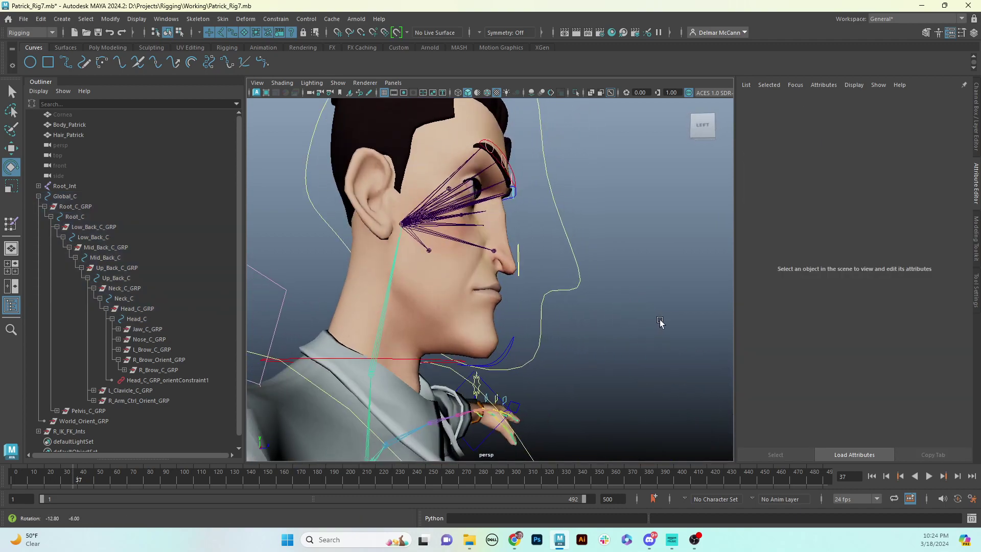
{"action": "left_click", "coordinate": [511, 346]}
{"action": "left_click_drag", "start_coordinate": [882, 316], "coordinate": [912, 318]}
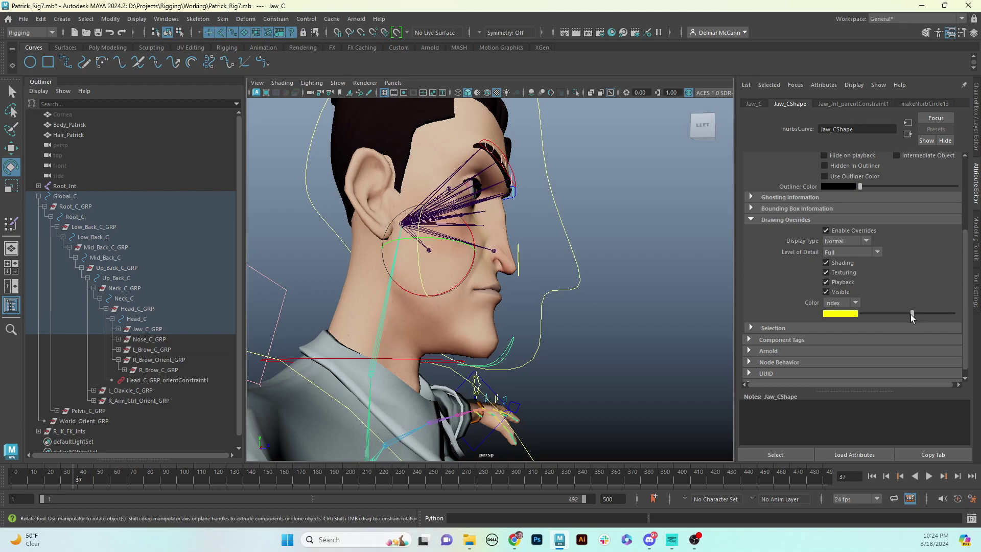
{"action": "left_click", "coordinate": [551, 368]}
Step: Try a darker blue as the override color of the jaw control
{"action": "left_click_drag", "start_coordinate": [603, 341], "coordinate": [550, 309], "text": "alt"}
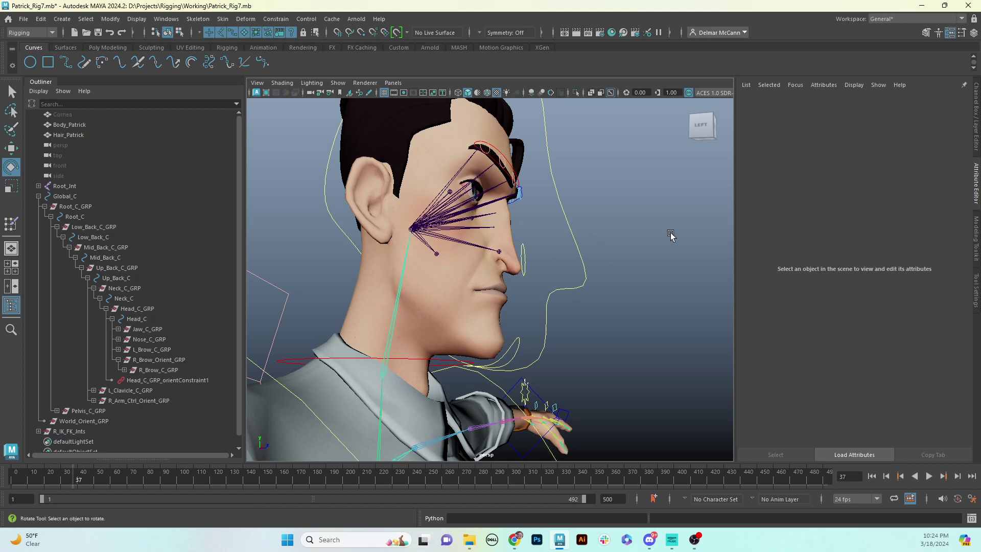
{"action": "left_click", "coordinate": [514, 344]}
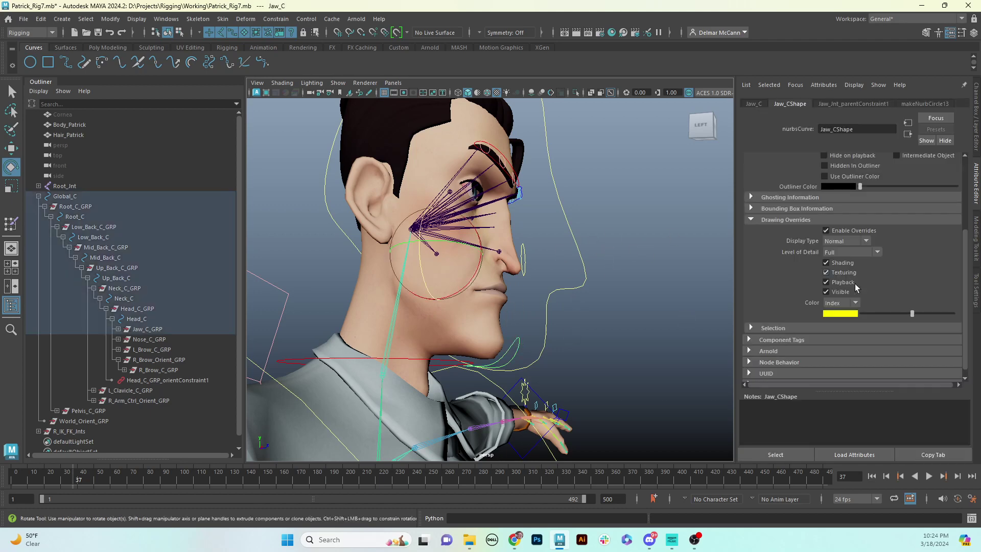
{"action": "left_click_drag", "start_coordinate": [912, 315], "coordinate": [905, 314]}
{"action": "left_click", "coordinate": [674, 347]}
Step: Set the override color of the Jaw_C control back to bright blue
{"action": "left_click_drag", "start_coordinate": [633, 357], "coordinate": [524, 349], "text": "alt"}
{"action": "left_click", "coordinate": [524, 349]}
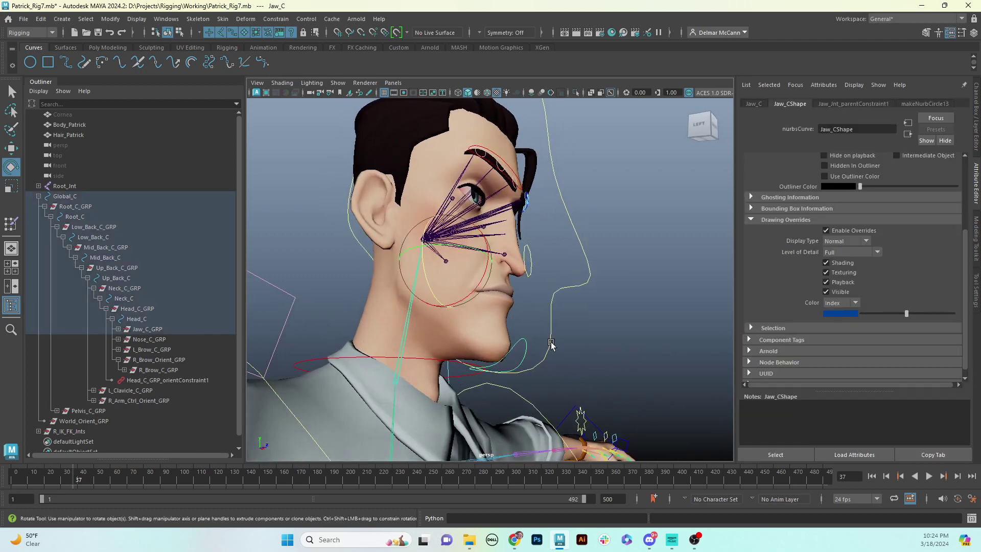
{"action": "left_click_drag", "start_coordinate": [906, 314], "coordinate": [880, 315]}
{"action": "left_click", "coordinate": [641, 359]}
{"action": "left_click_drag", "start_coordinate": [585, 284], "coordinate": [536, 320], "text": "alt"}
{"action": "middle_click_drag", "start_coordinate": [598, 305], "coordinate": [562, 305], "text": "alt"}
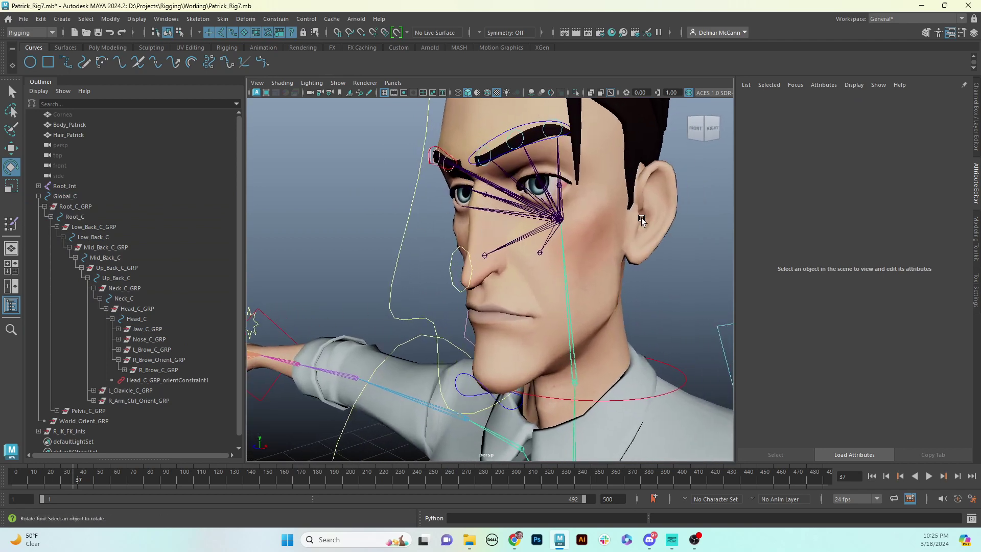
{"action": "left_click_drag", "start_coordinate": [465, 191], "coordinate": [486, 234], "text": "alt"}
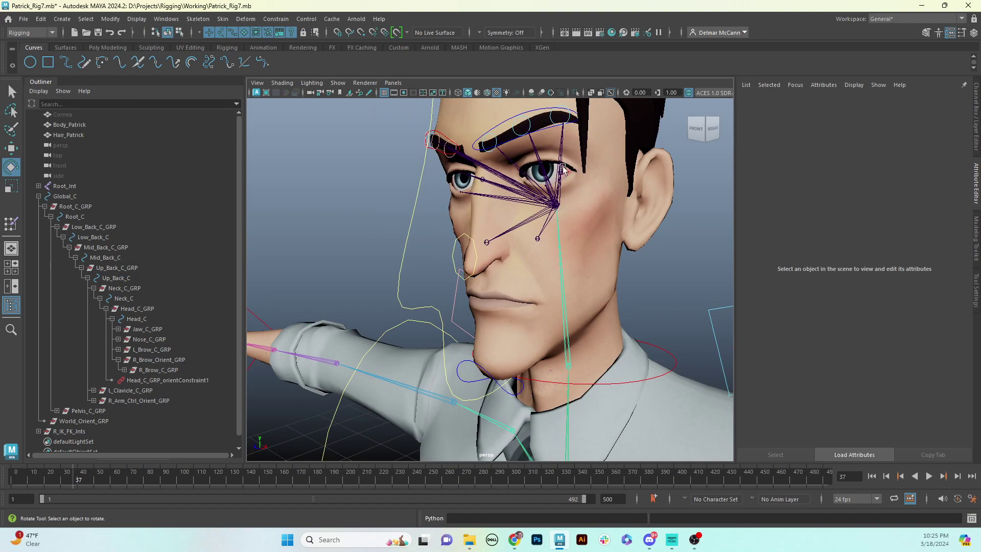